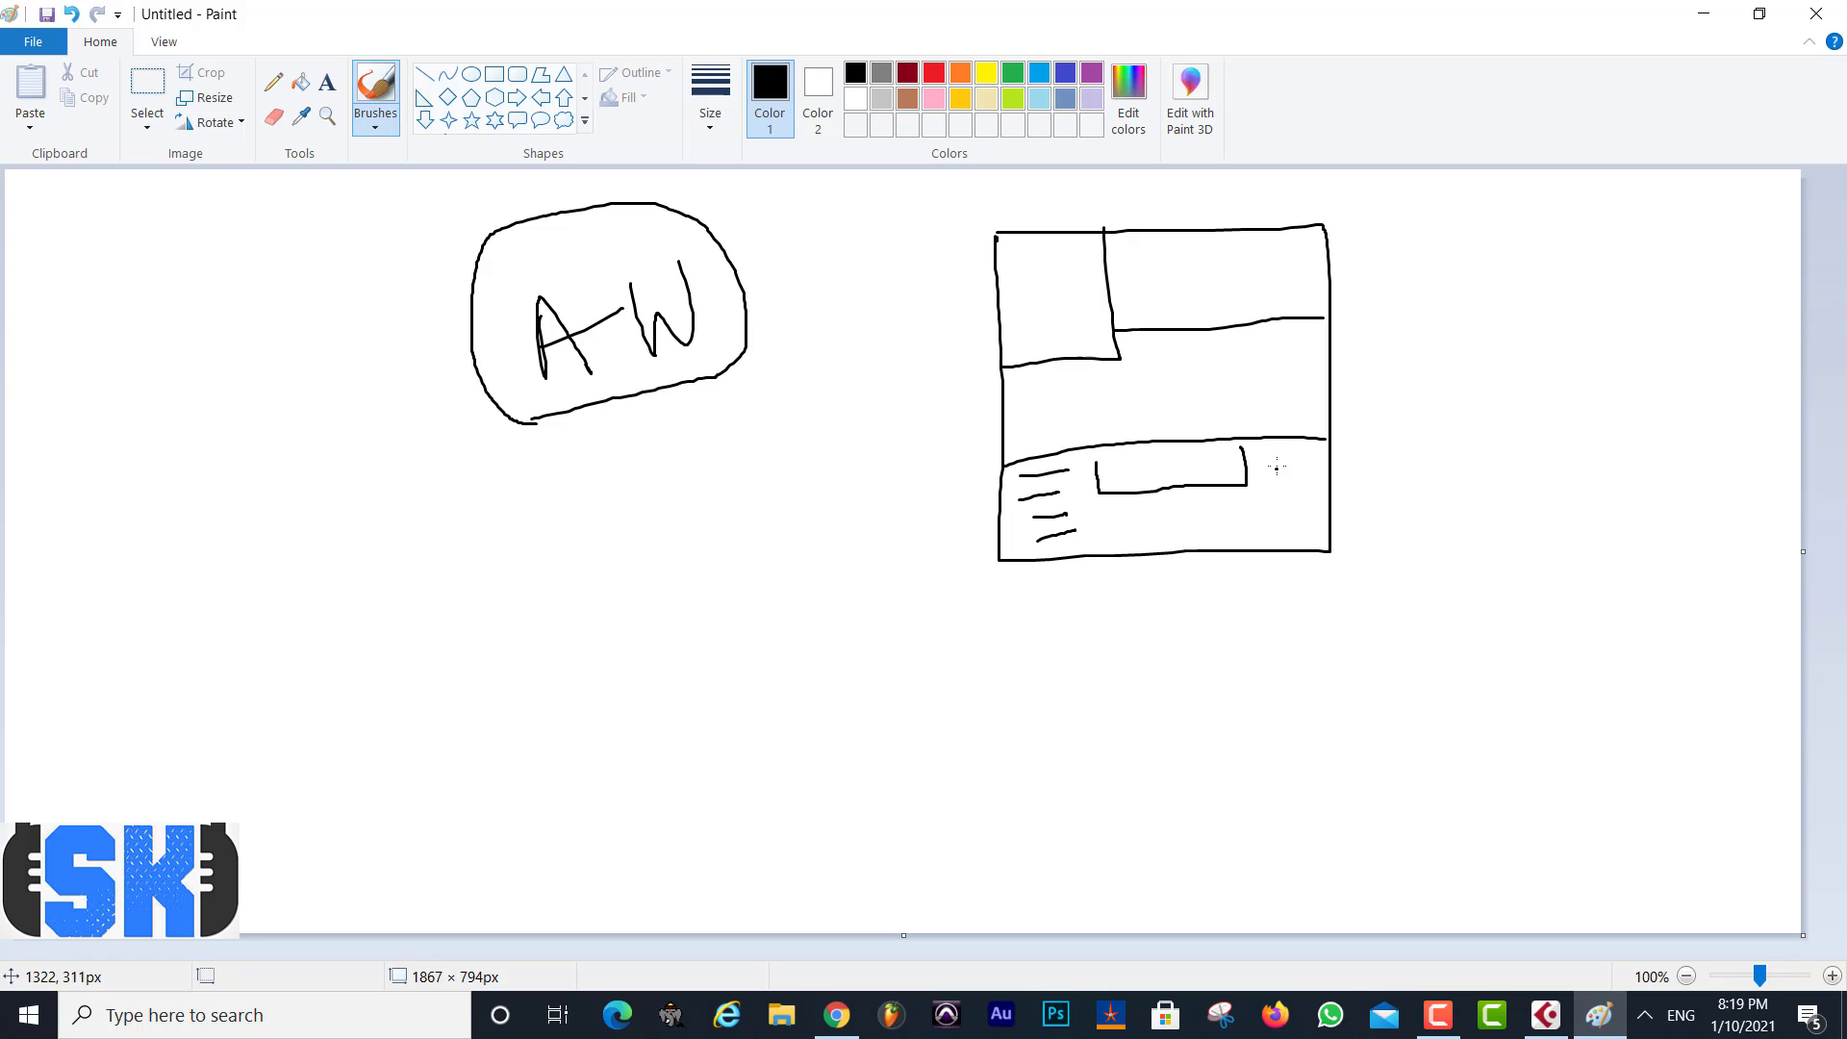
# Draw overlapping circles in the three upper compartments of the window sketch and a dot in its lower section
pyautogui.click(1276, 469)
pyautogui.click(1237, 530)
pyautogui.moveTo(1164, 257)
pyautogui.mouseDown()
pyautogui.moveTo(1160, 287)
pyautogui.moveTo(1196, 266)
pyautogui.moveTo(1166, 258)
pyautogui.mouseUp()
pyautogui.moveTo(1050, 278)
pyautogui.mouseDown()
pyautogui.moveTo(1037, 306)
pyautogui.moveTo(1067, 278)
pyautogui.moveTo(1041, 281)
pyautogui.mouseUp()
pyautogui.moveTo(1172, 357)
pyautogui.mouseDown()
pyautogui.moveTo(1196, 402)
pyautogui.moveTo(1220, 358)
pyautogui.moveTo(1182, 342)
pyautogui.moveTo(1171, 361)
pyautogui.mouseUp()
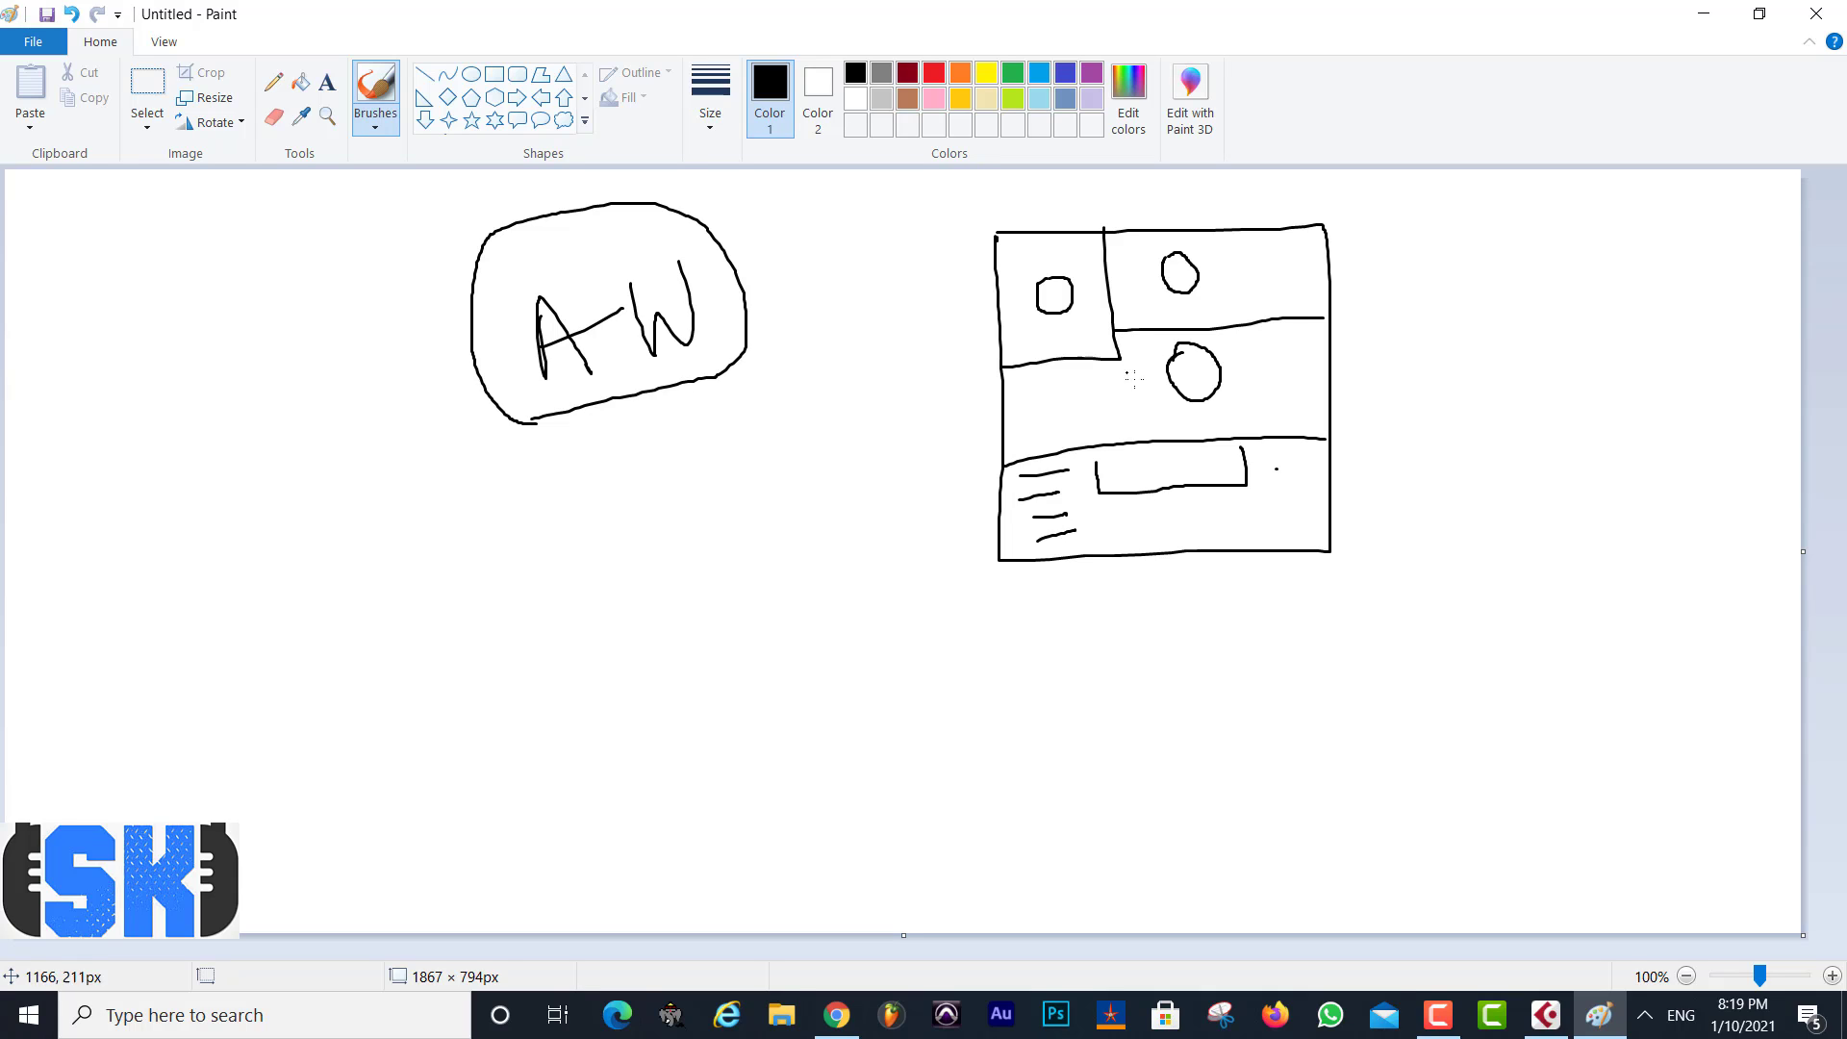
pyautogui.moveTo(1160, 390)
pyautogui.mouseDown()
pyautogui.moveTo(1178, 383)
pyautogui.moveTo(1155, 351)
pyautogui.moveTo(1198, 322)
pyautogui.moveTo(1218, 372)
pyautogui.mouseUp()
pyautogui.moveTo(1171, 289)
pyautogui.mouseDown()
pyautogui.moveTo(1150, 271)
pyautogui.moveTo(1178, 240)
pyautogui.moveTo(1190, 267)
pyautogui.mouseUp()
pyautogui.moveTo(1047, 306)
pyautogui.mouseDown()
pyautogui.moveTo(1032, 252)
pyautogui.moveTo(1075, 311)
pyautogui.mouseUp()
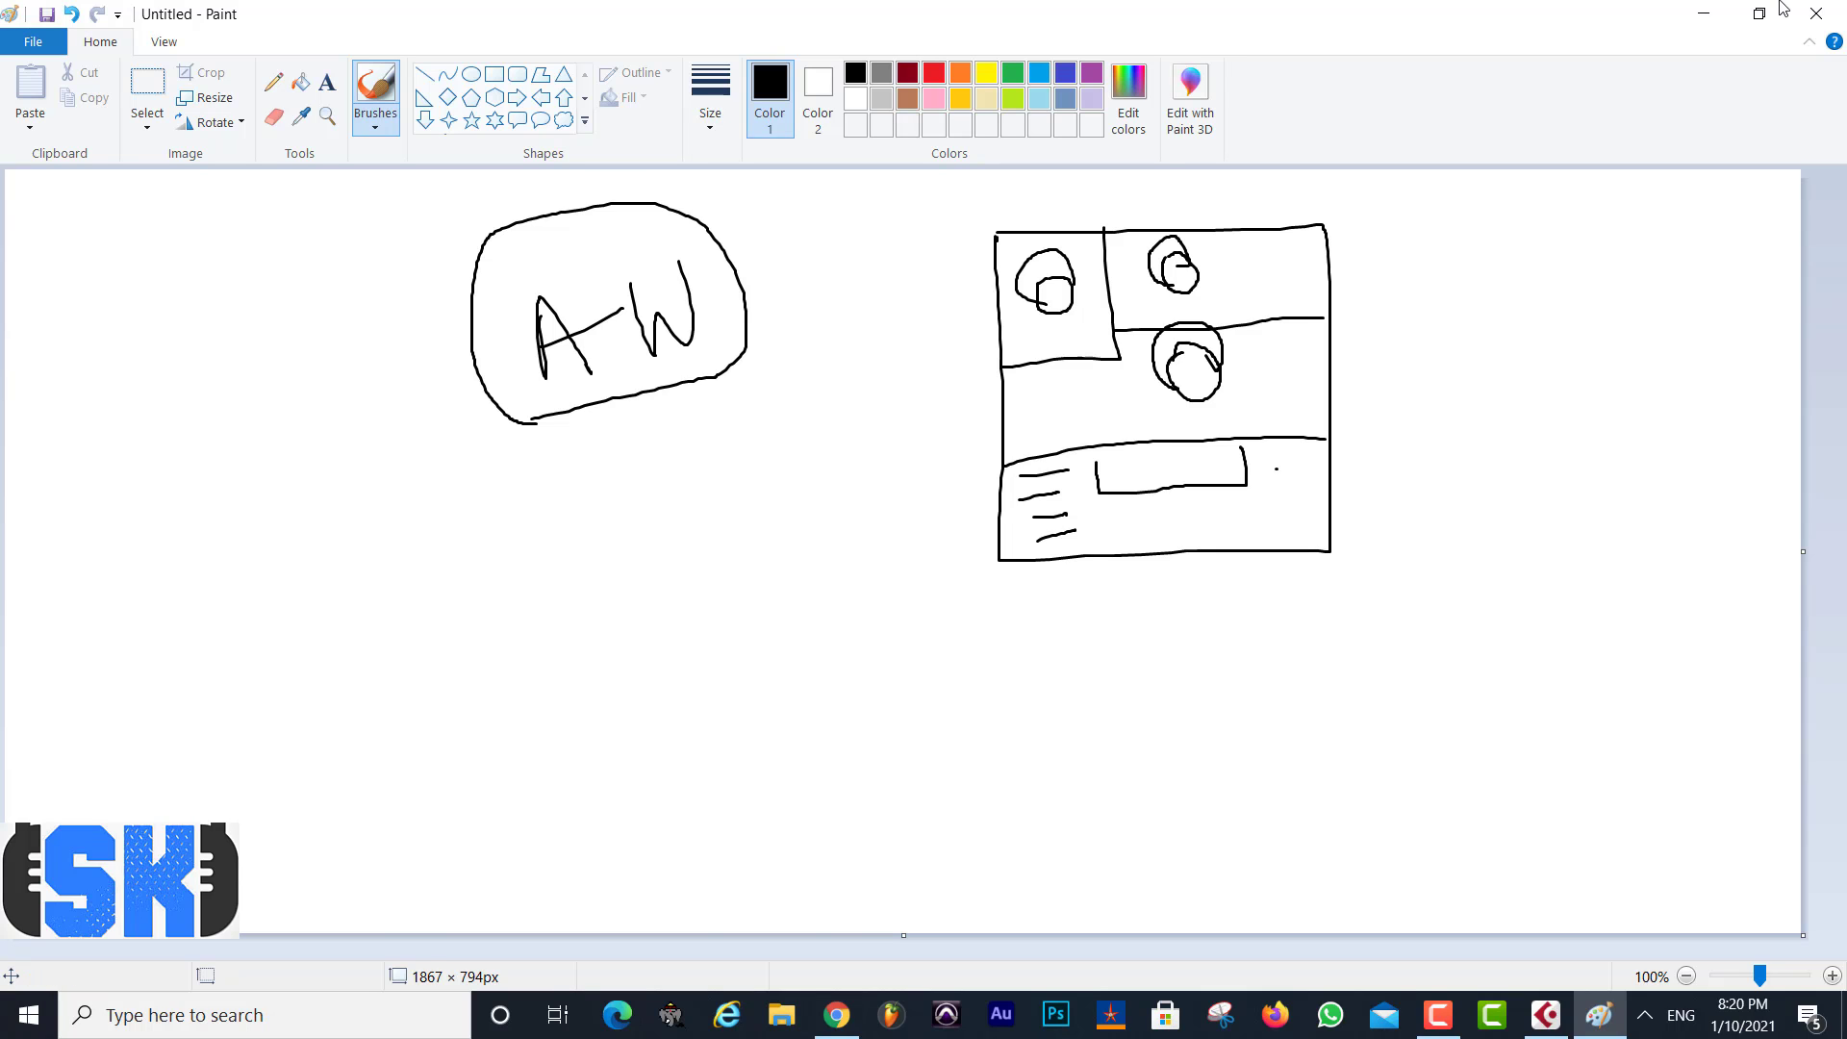
# Switch to the Cubase project and turn on Auto Quantize
pyautogui.click(1703, 13)
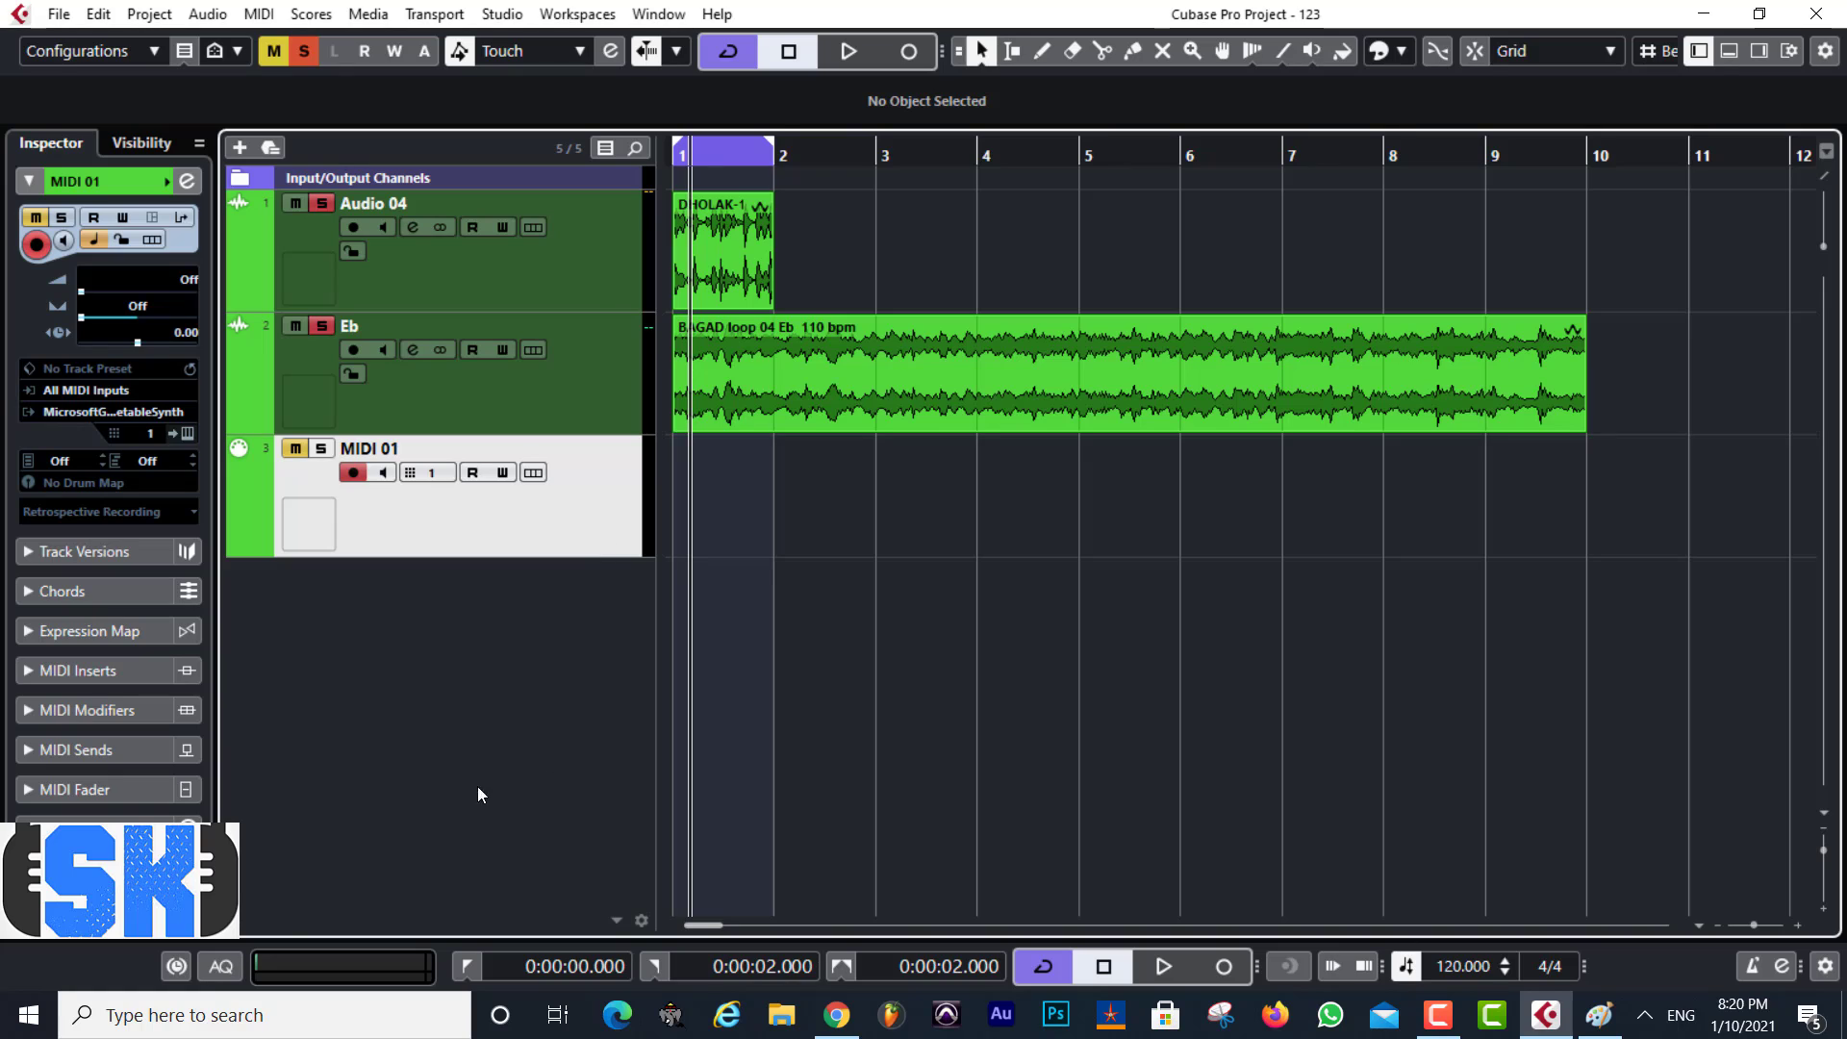
pyautogui.click(221, 968)
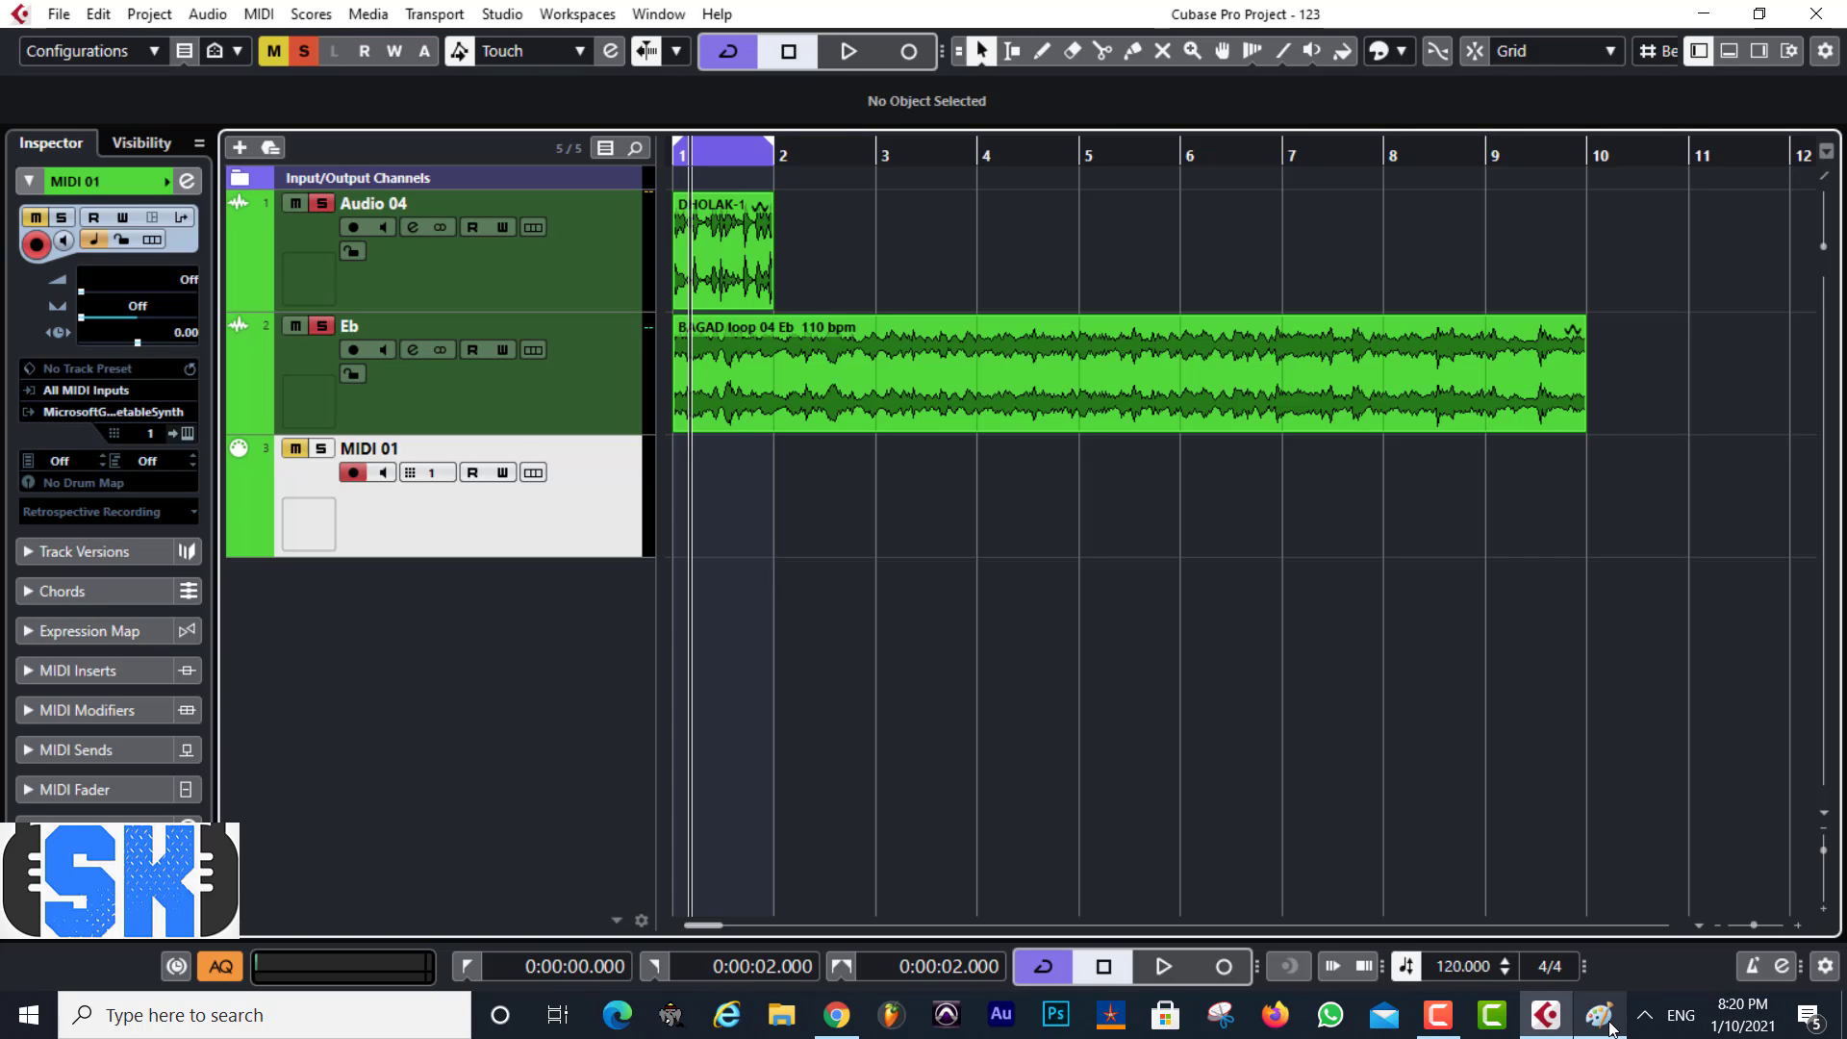
# Switch to Paint and draw five spaced vertical beat lines below the sketches, joined by arches along their upper ends
pyautogui.click(1610, 1027)
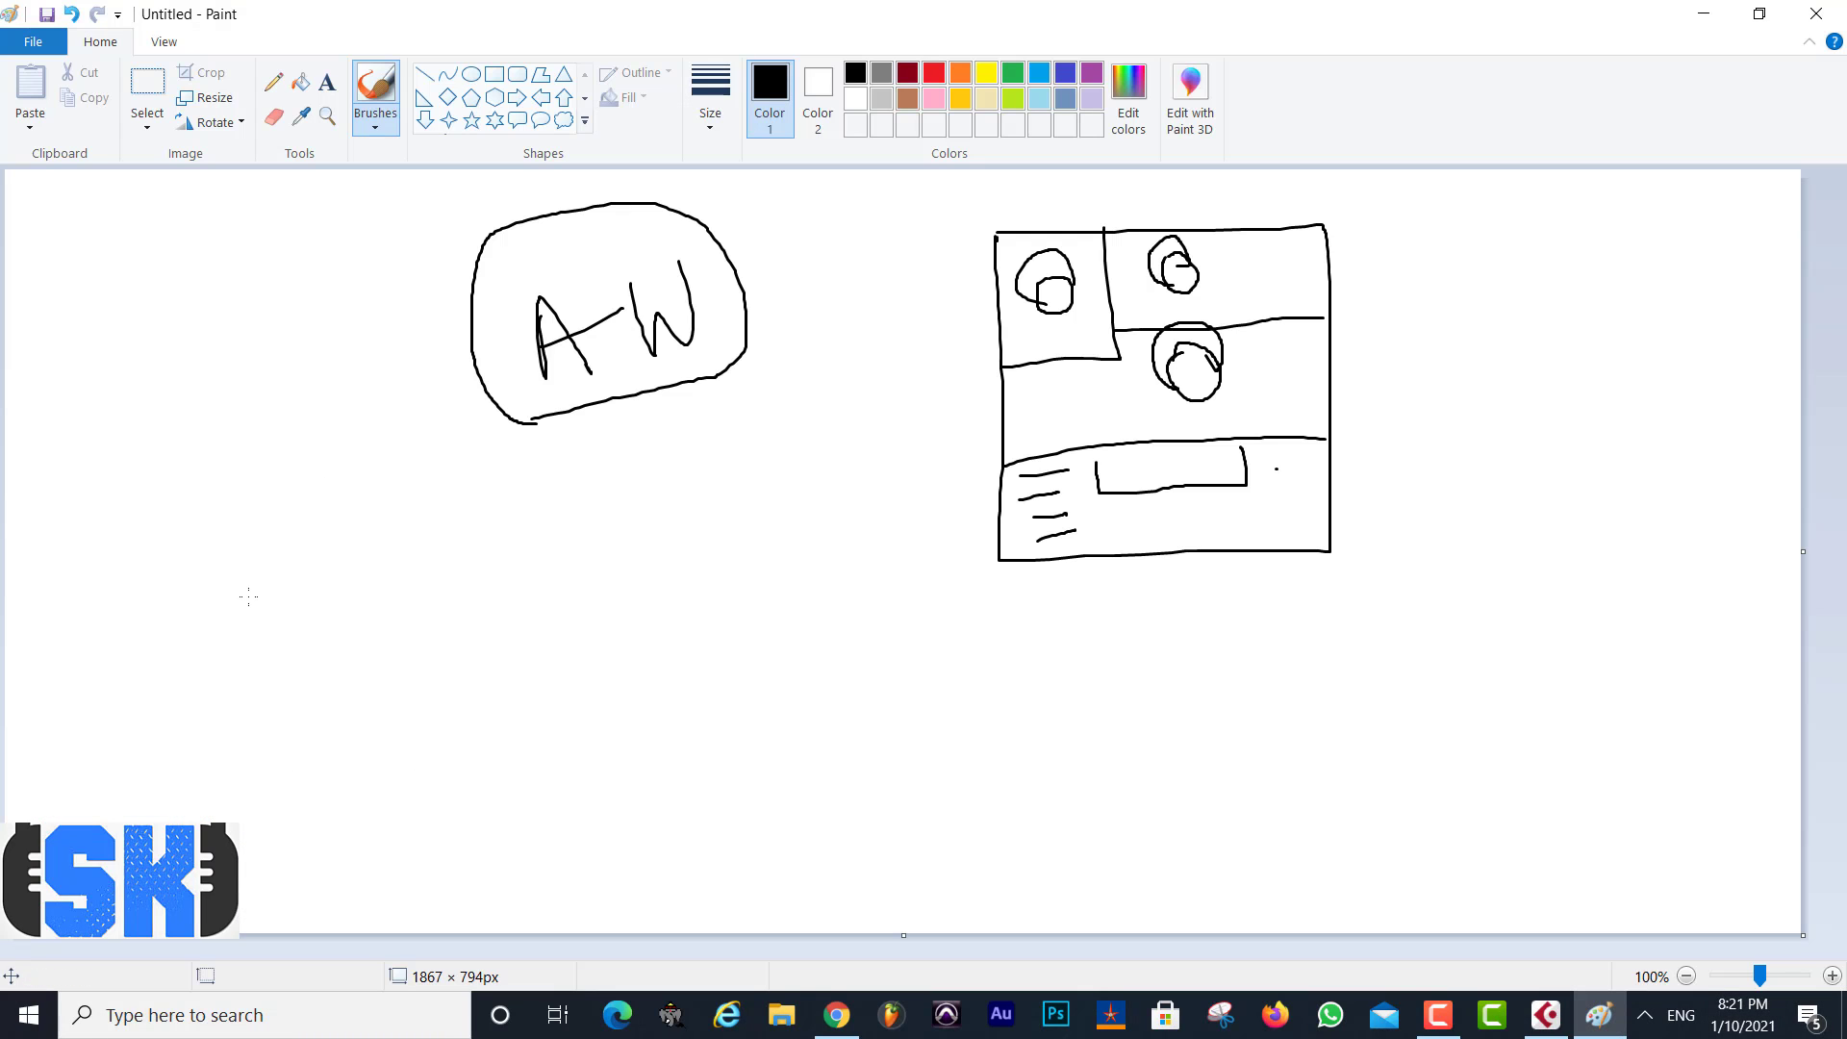
pyautogui.moveTo(180, 606); pyautogui.dragTo(181, 739)
pyautogui.moveTo(505, 562); pyautogui.dragTo(505, 691)
pyautogui.moveTo(815, 557); pyautogui.dragTo(822, 681)
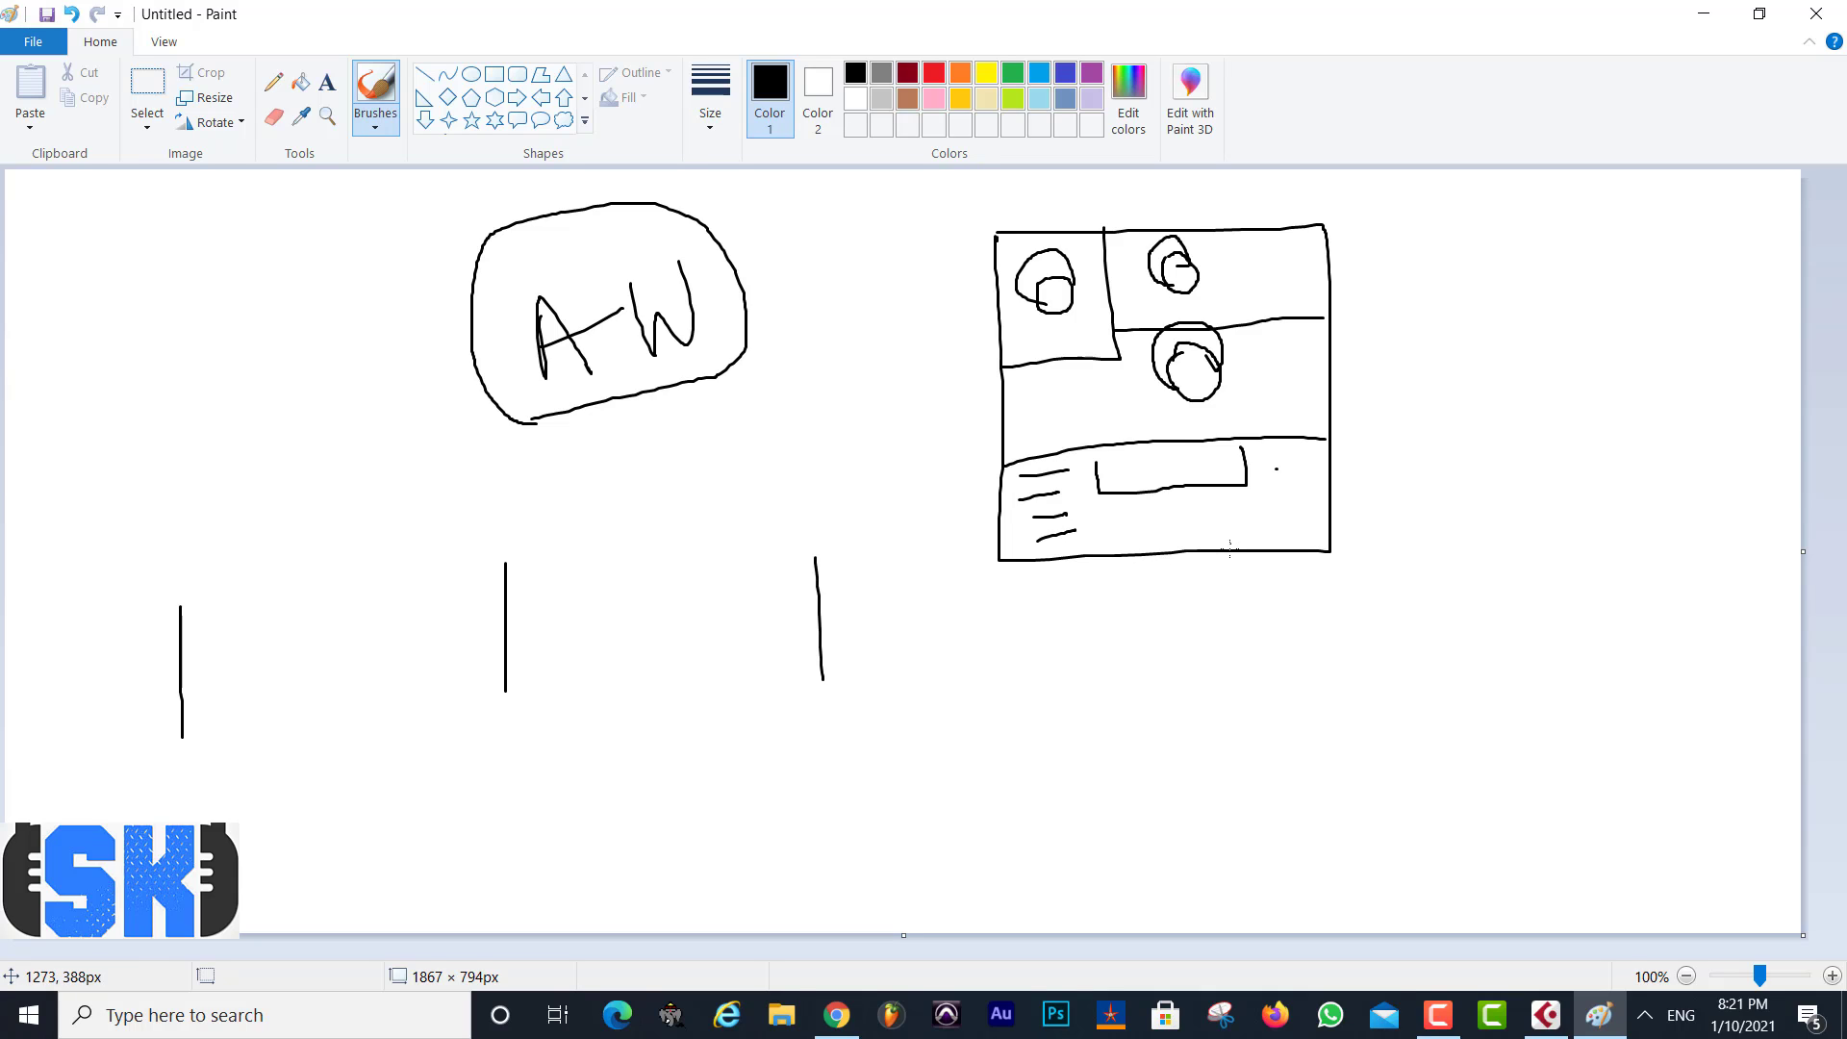
pyautogui.moveTo(1230, 545); pyautogui.dragTo(1239, 687)
pyautogui.moveTo(159, 537)
pyautogui.mouseDown()
pyautogui.moveTo(162, 558)
pyautogui.moveTo(433, 534)
pyautogui.moveTo(510, 557)
pyautogui.moveTo(621, 524)
pyautogui.moveTo(821, 548)
pyautogui.moveTo(1102, 503)
pyautogui.moveTo(1244, 540)
pyautogui.mouseUp()
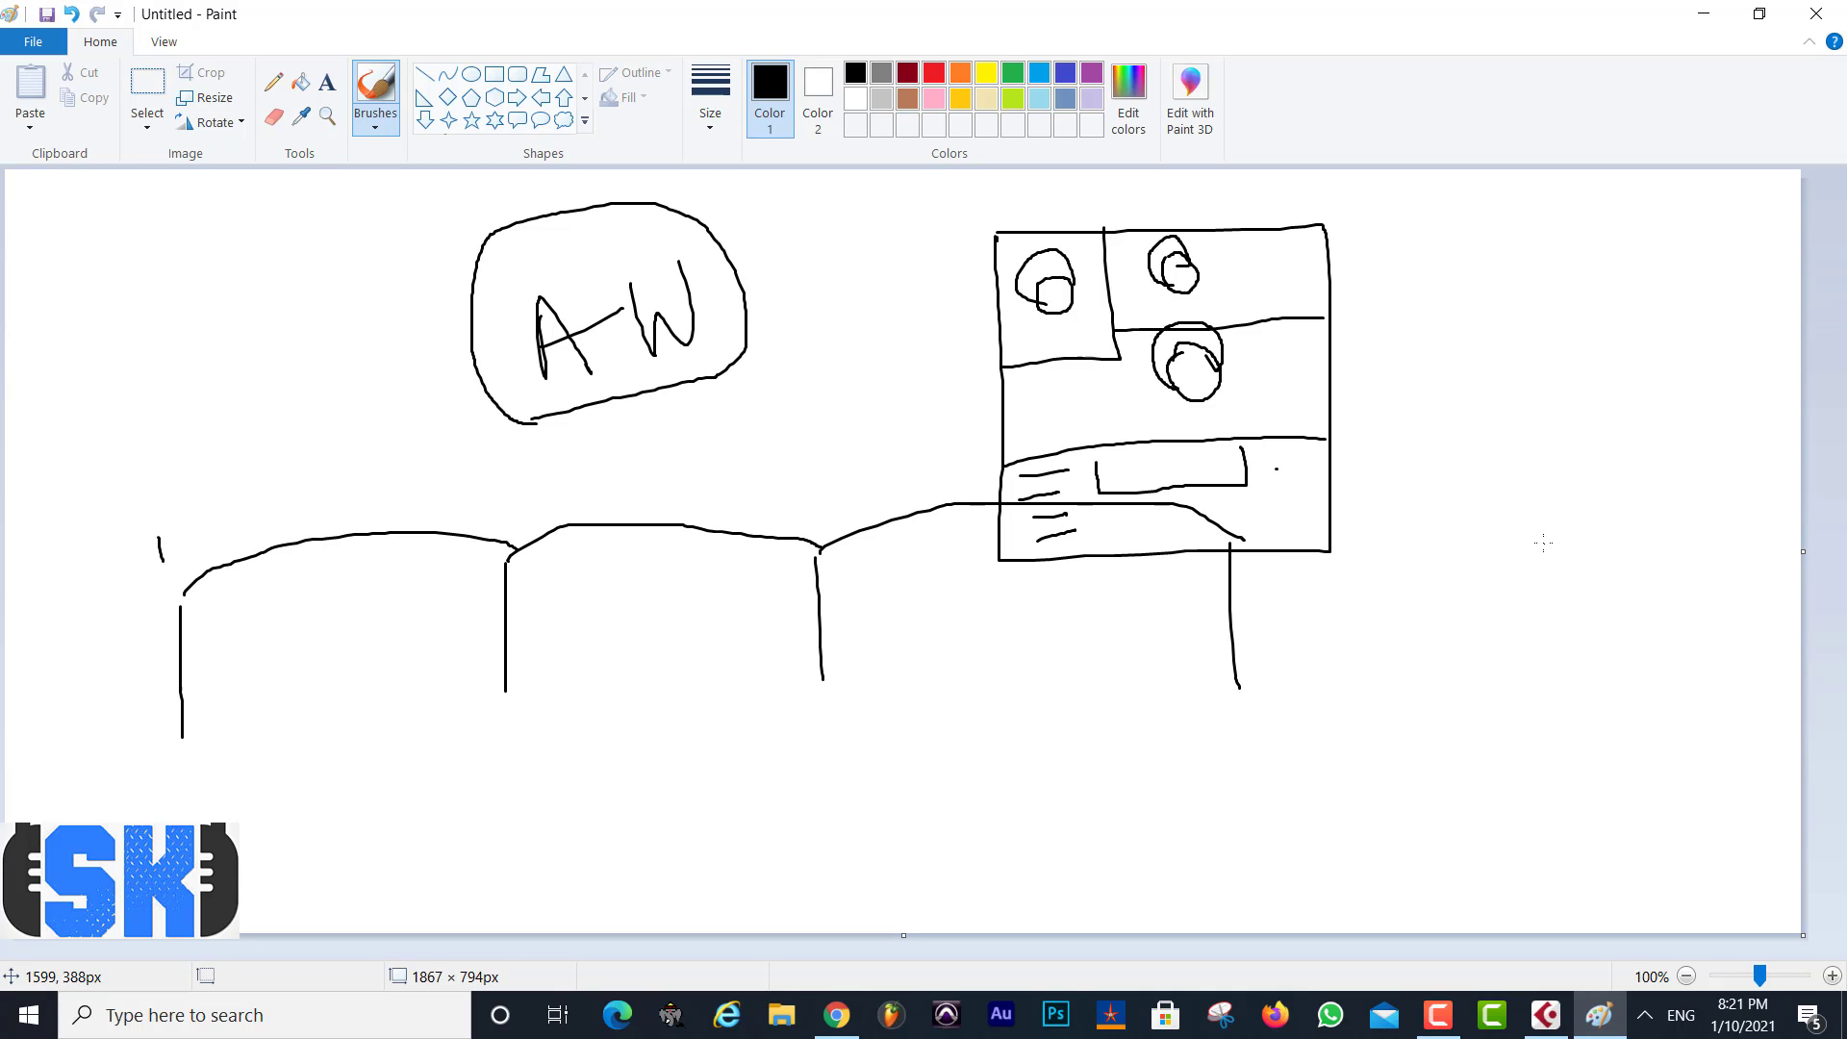
pyautogui.moveTo(1543, 543); pyautogui.dragTo(1561, 663)
pyautogui.moveTo(1246, 541)
pyautogui.mouseDown()
pyautogui.moveTo(1322, 511)
pyautogui.moveTo(1565, 554)
pyautogui.mouseUp()
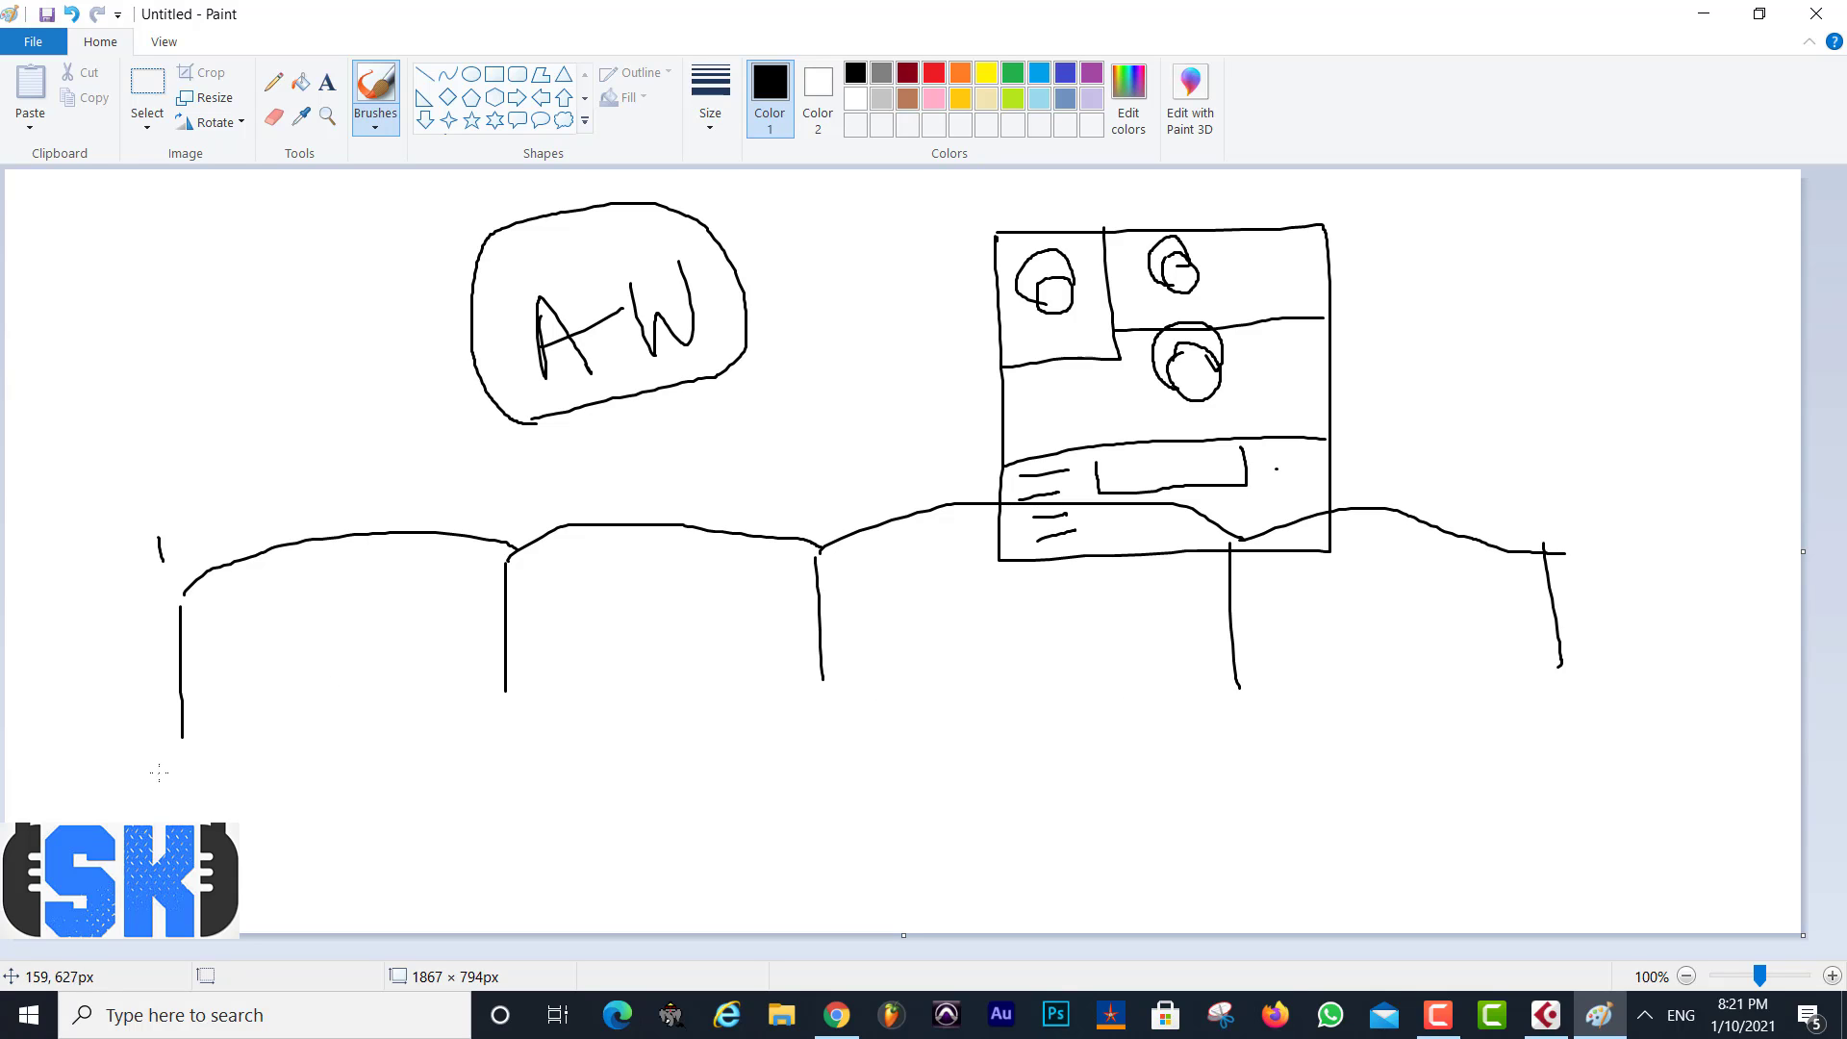
# Draw a long wave across the beat lines, mark the gap at the second line, and bound the wave with a vertical line at each end
pyautogui.moveTo(159, 772)
pyautogui.mouseDown()
pyautogui.moveTo(672, 649)
pyautogui.moveTo(1324, 691)
pyautogui.moveTo(1699, 662)
pyautogui.mouseUp()
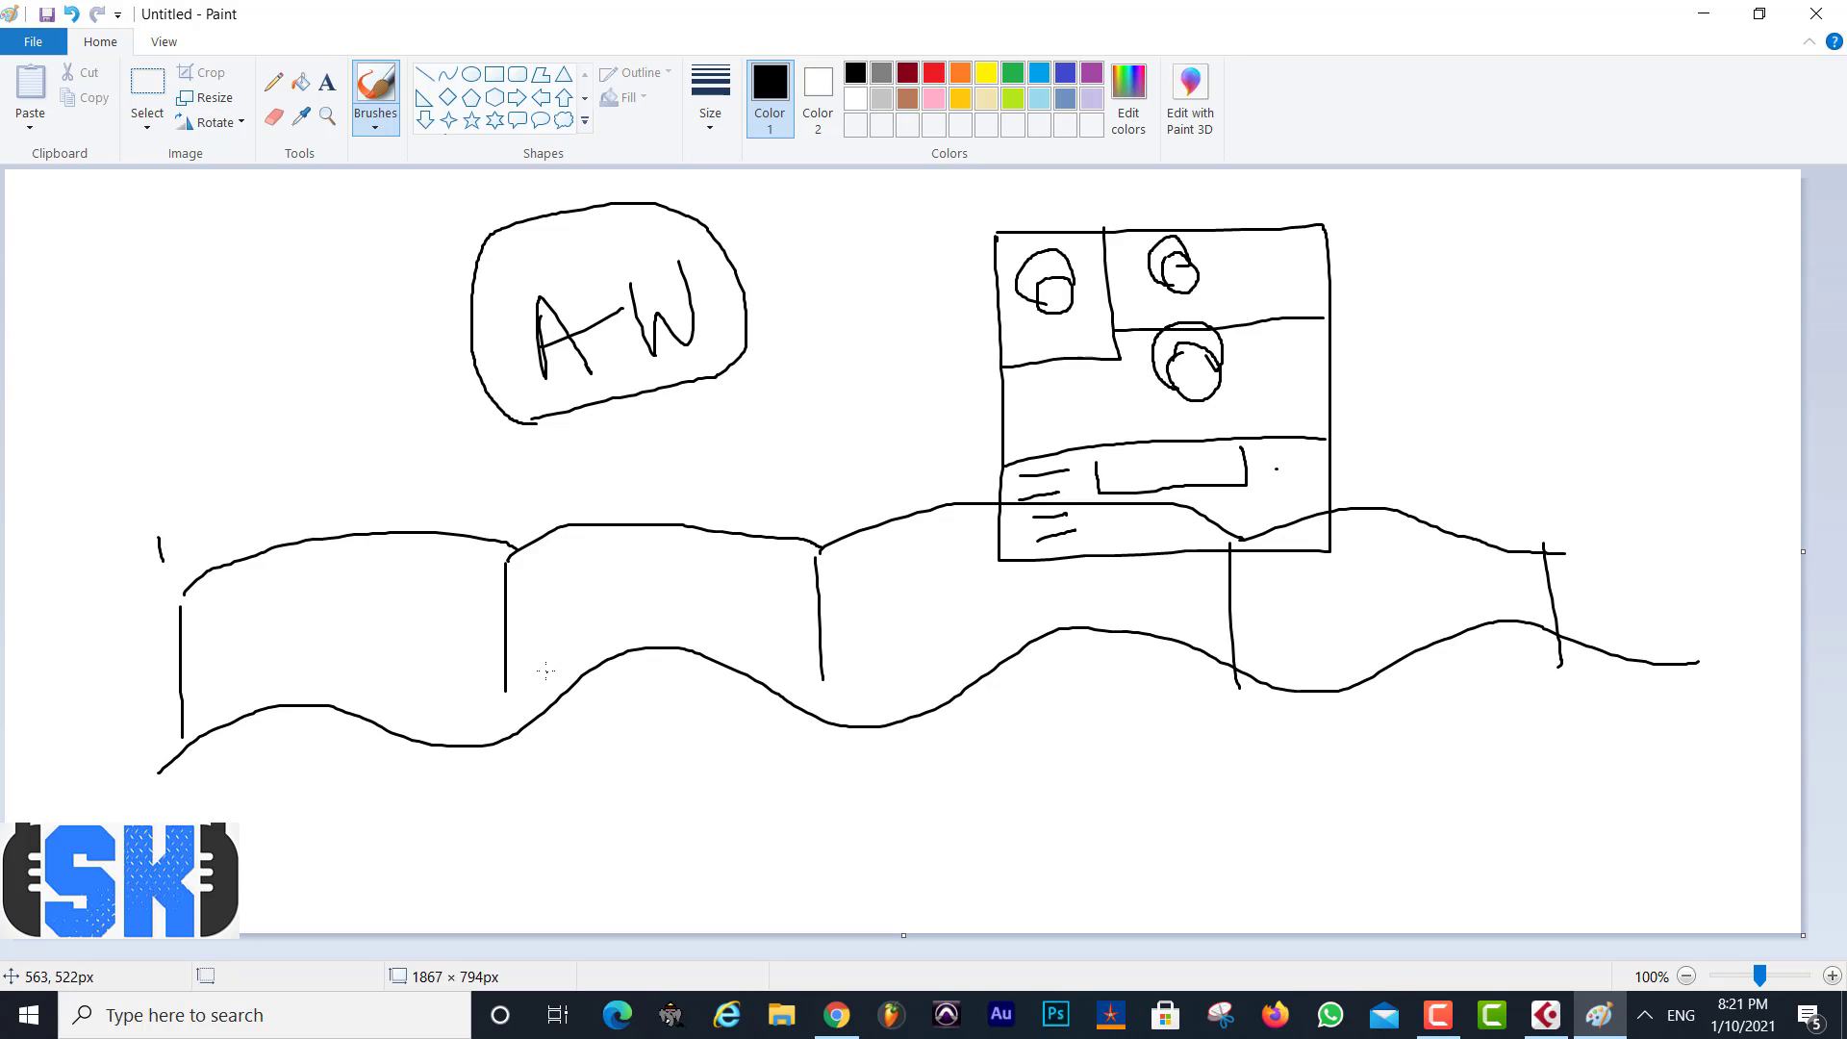
pyautogui.moveTo(545, 670)
pyautogui.mouseDown()
pyautogui.moveTo(543, 747)
pyautogui.moveTo(502, 697)
pyautogui.moveTo(501, 745)
pyautogui.moveTo(500, 688)
pyautogui.moveTo(541, 709)
pyautogui.moveTo(522, 714)
pyautogui.mouseUp()
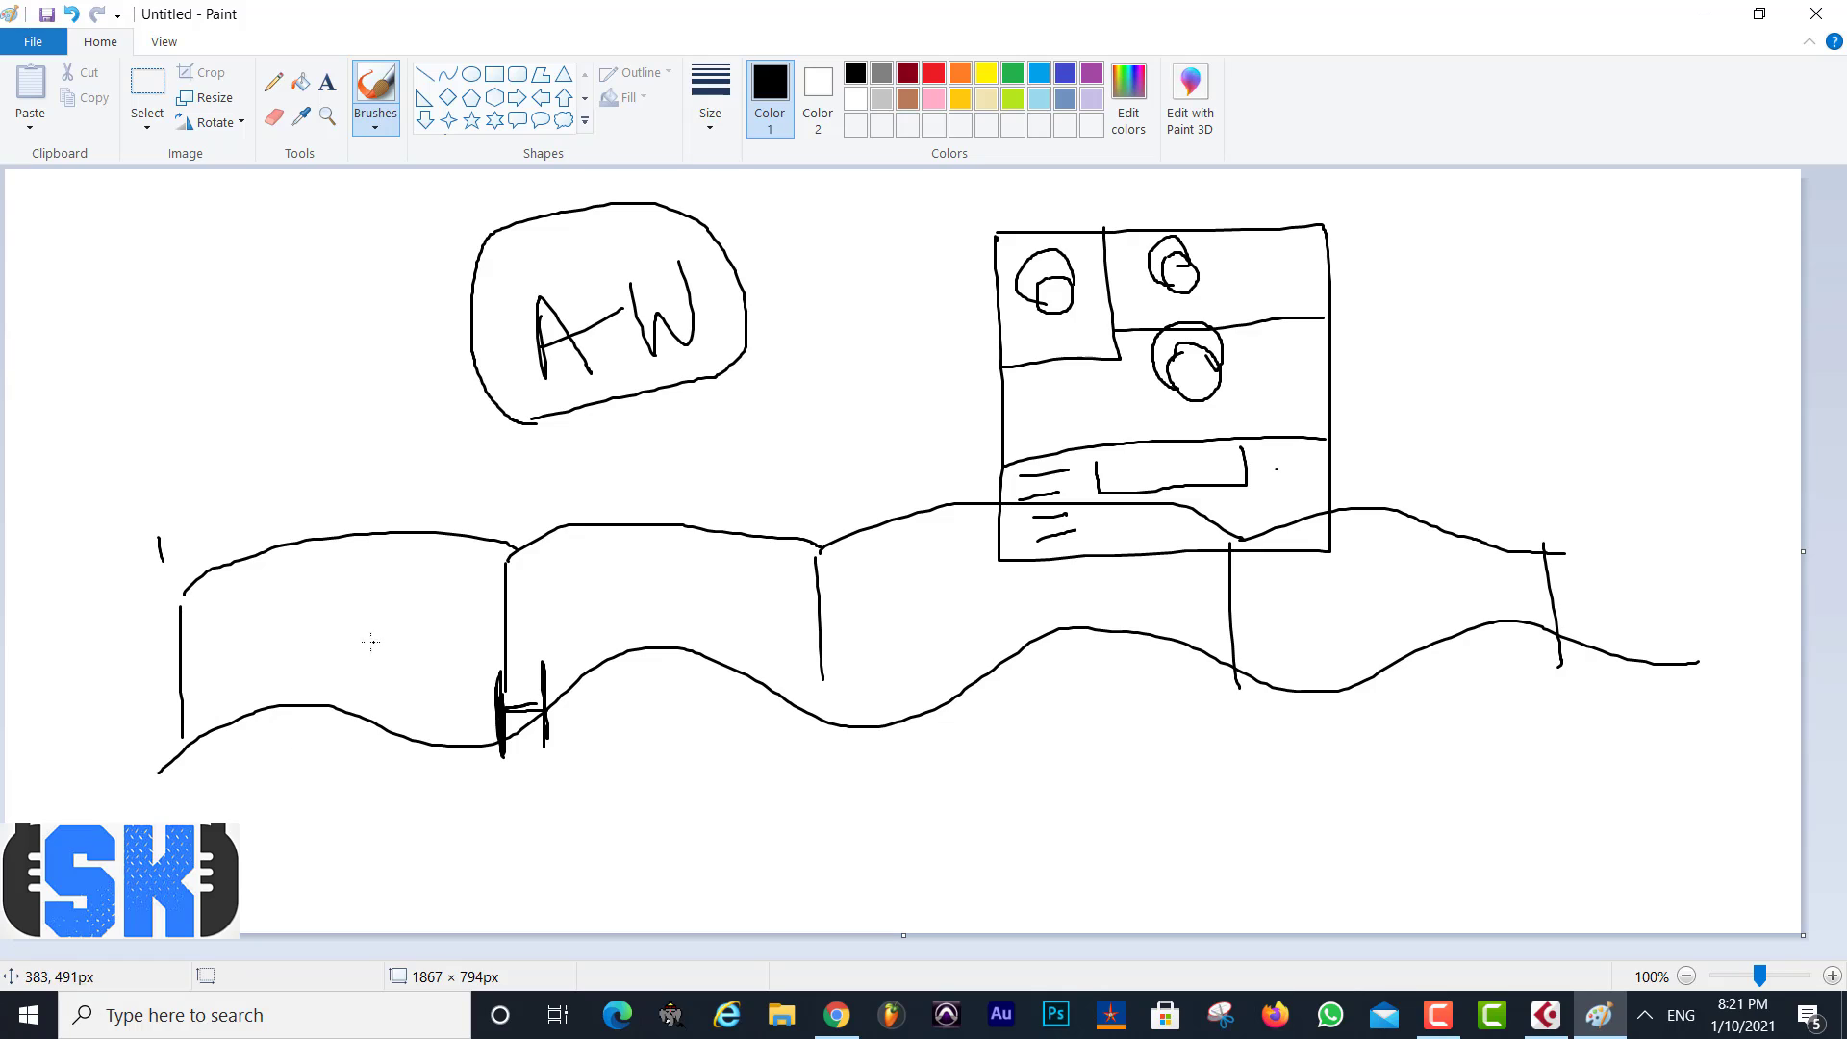
pyautogui.moveTo(108, 680); pyautogui.dragTo(118, 822)
pyautogui.moveTo(1710, 593); pyautogui.dragTo(1727, 783)
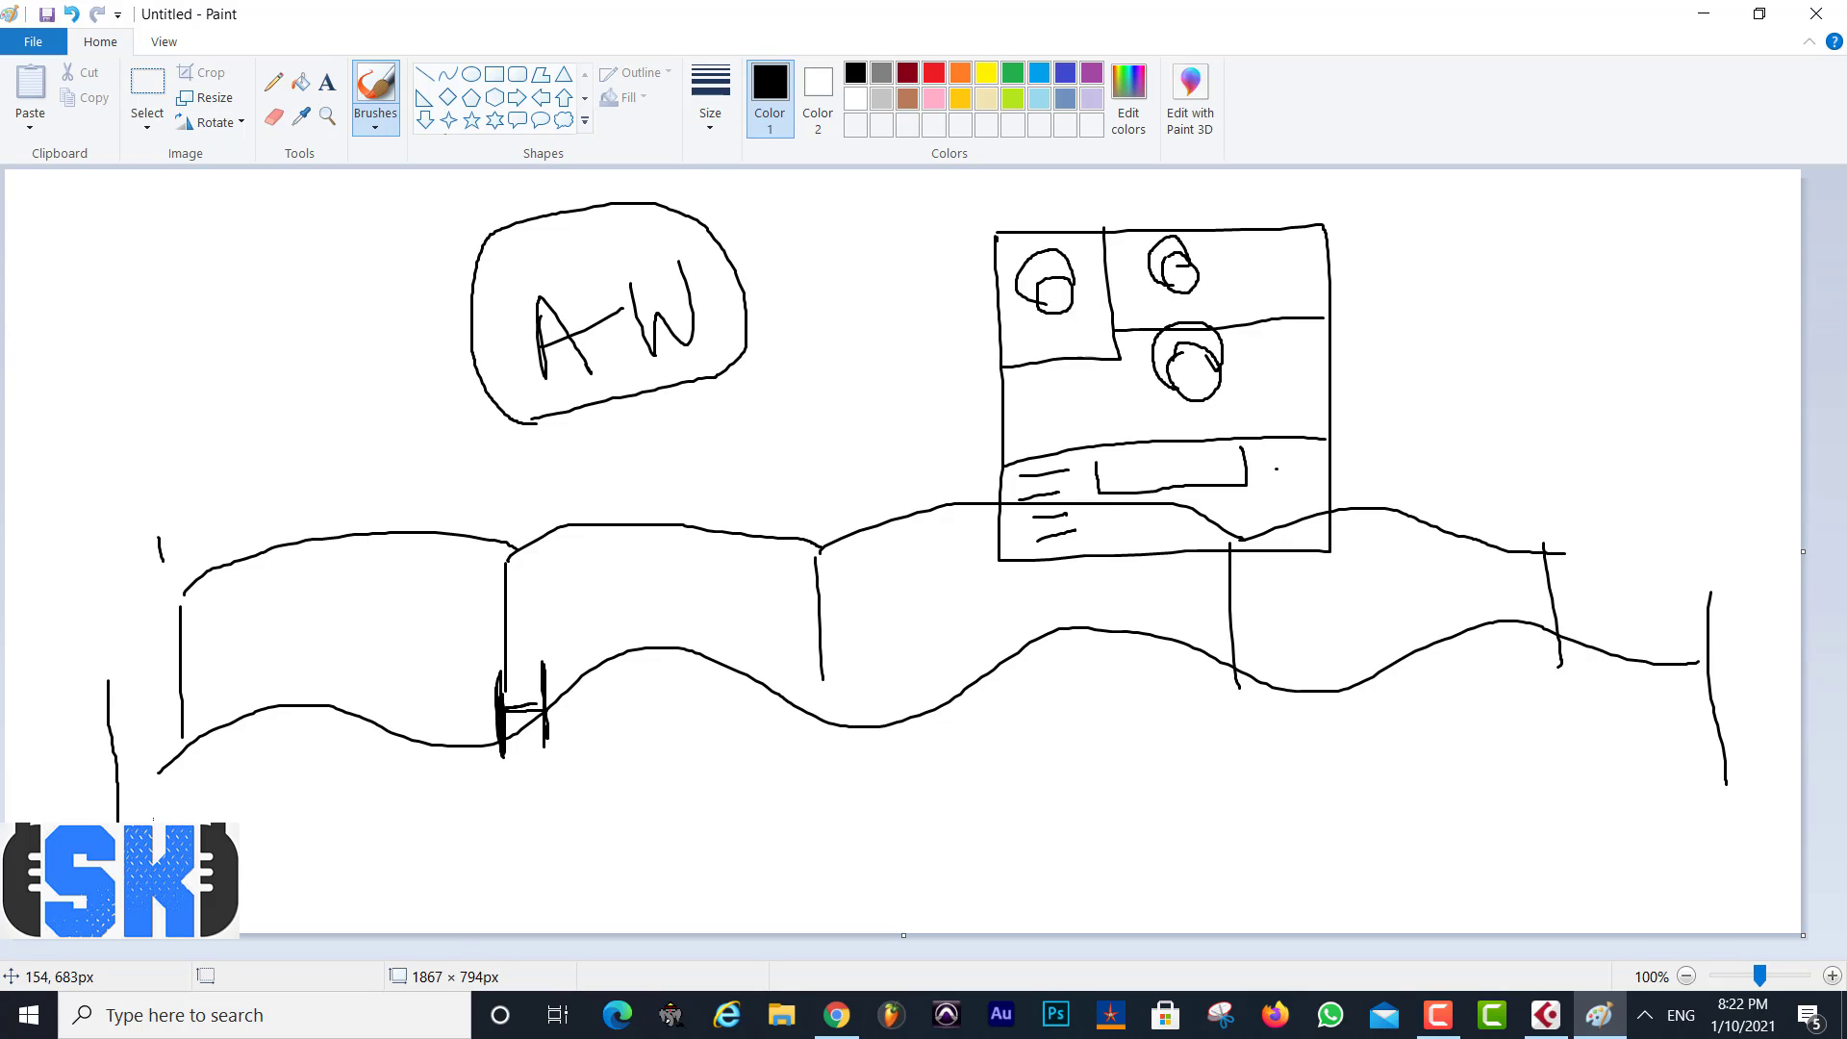
# Switch to Cubase and remove the MIDI 01 track from the project
pyautogui.click(1700, 14)
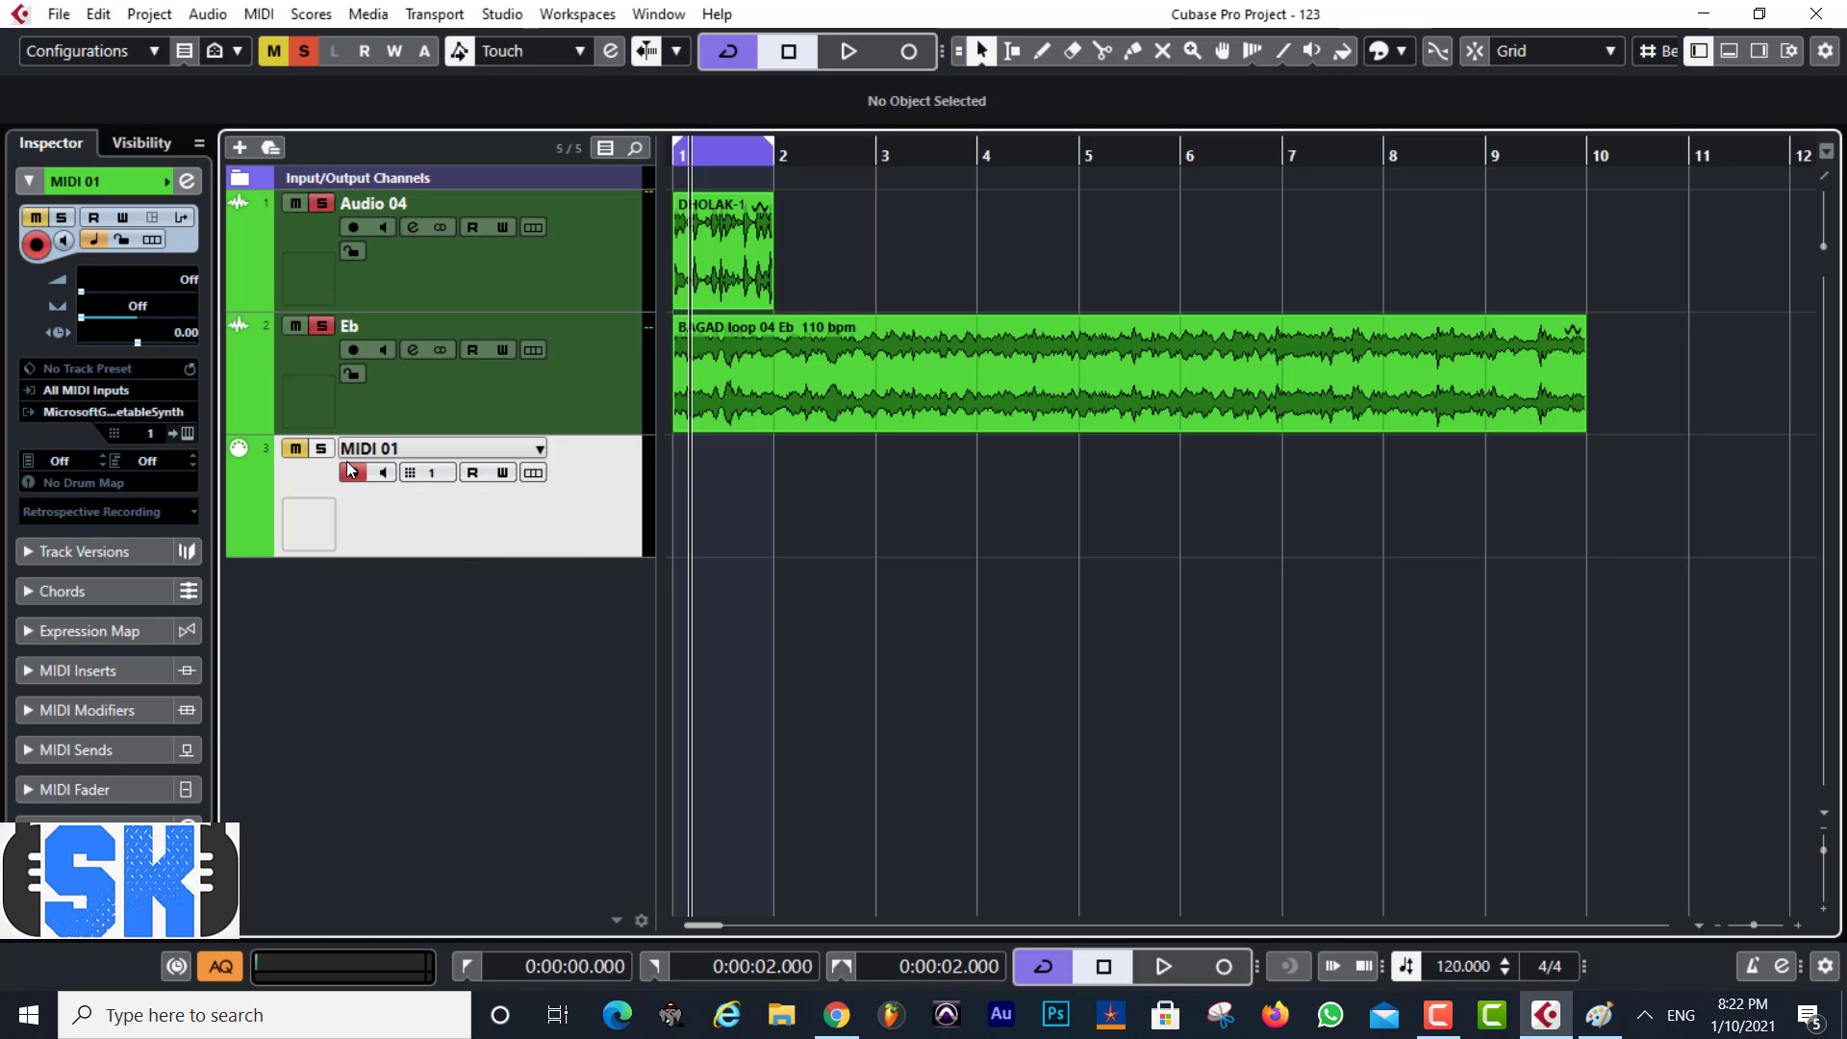
pyautogui.click(560, 419)
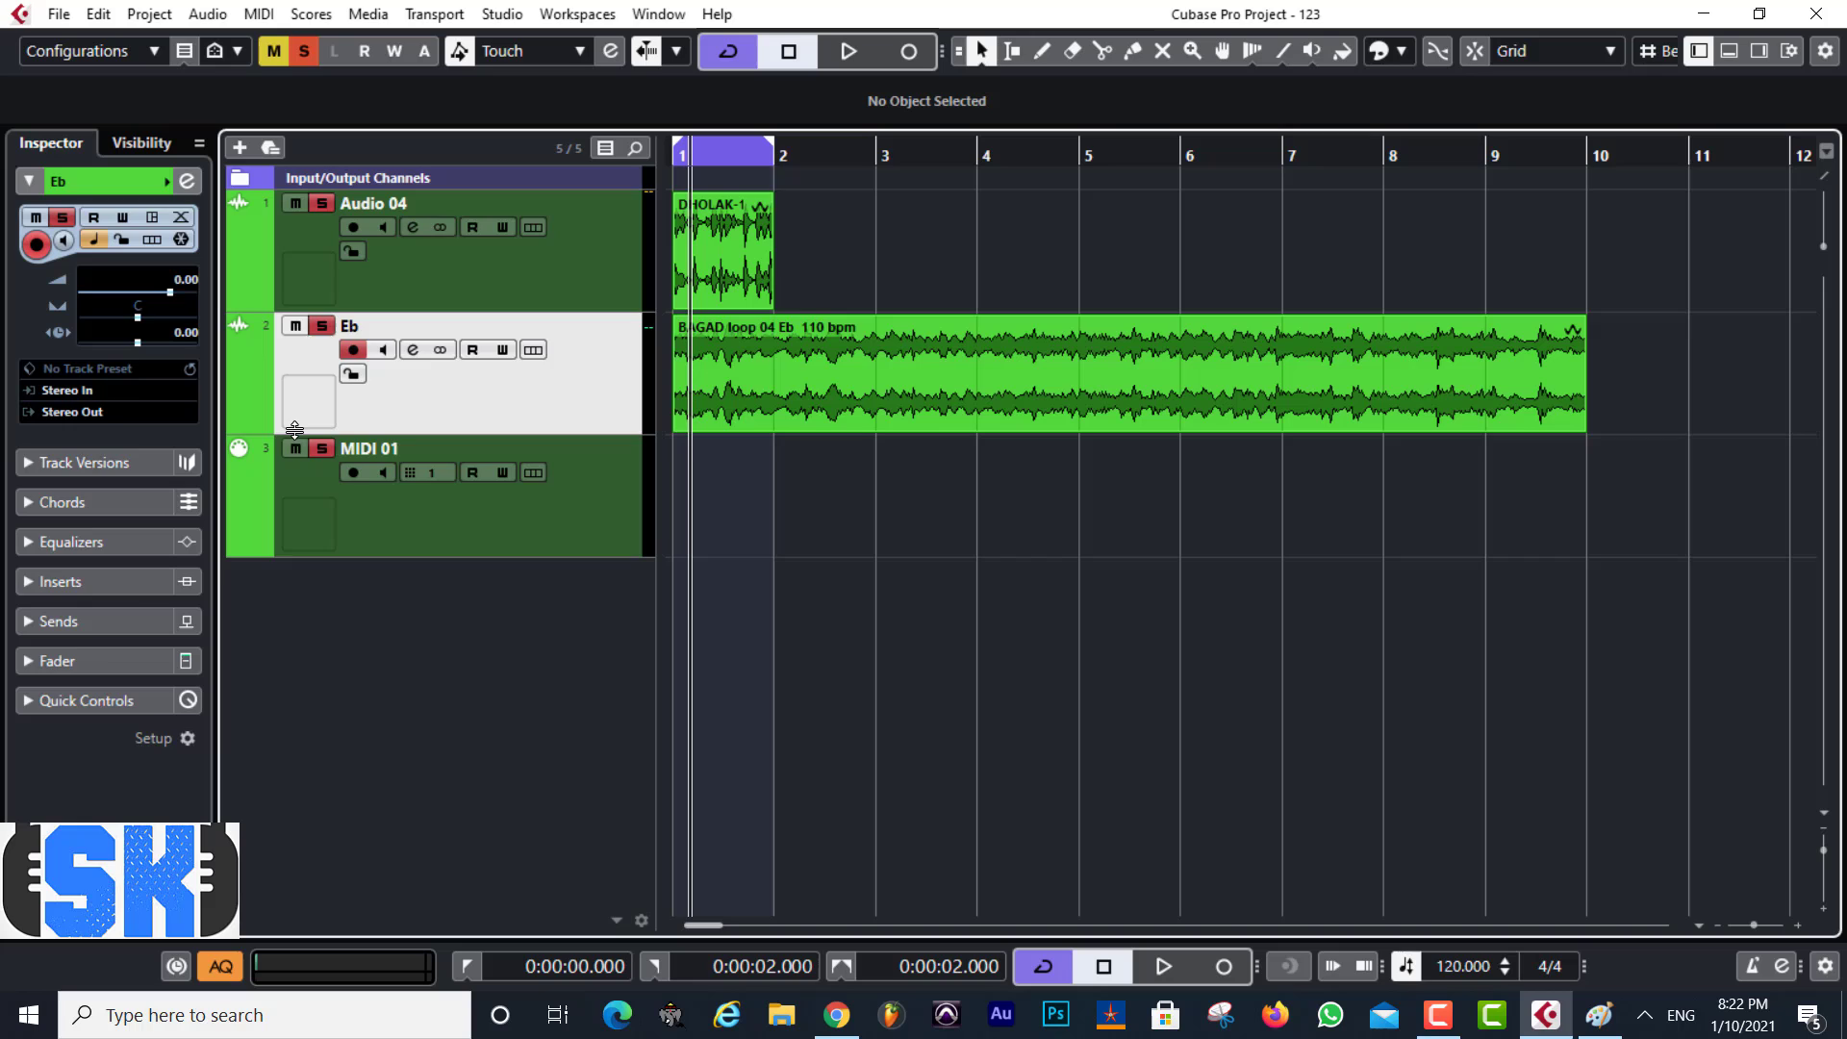
pyautogui.rightClick(442, 537)
pyautogui.click(558, 130)
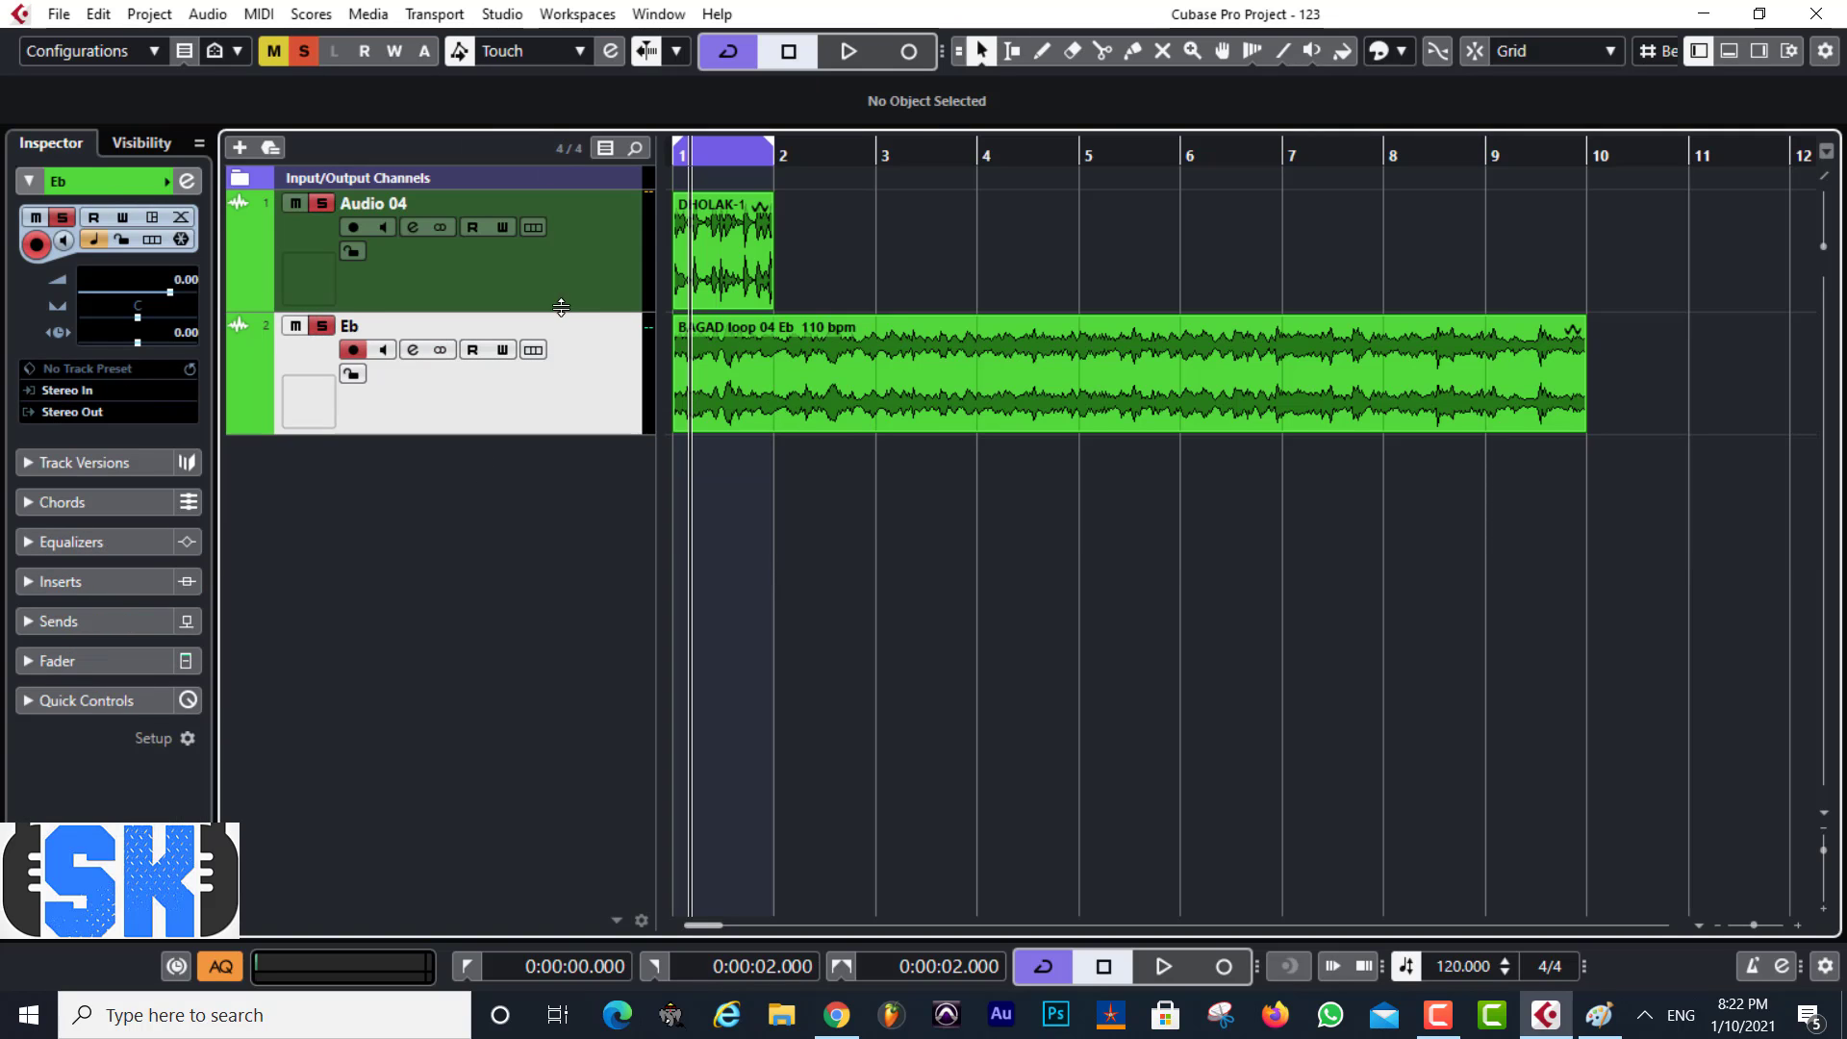
# Play the DHOLAK-105-07 and BAGAD loops together from the start of bar 1, and stop within the bar
pyautogui.moveTo(691, 159); pyautogui.dragTo(654, 185)
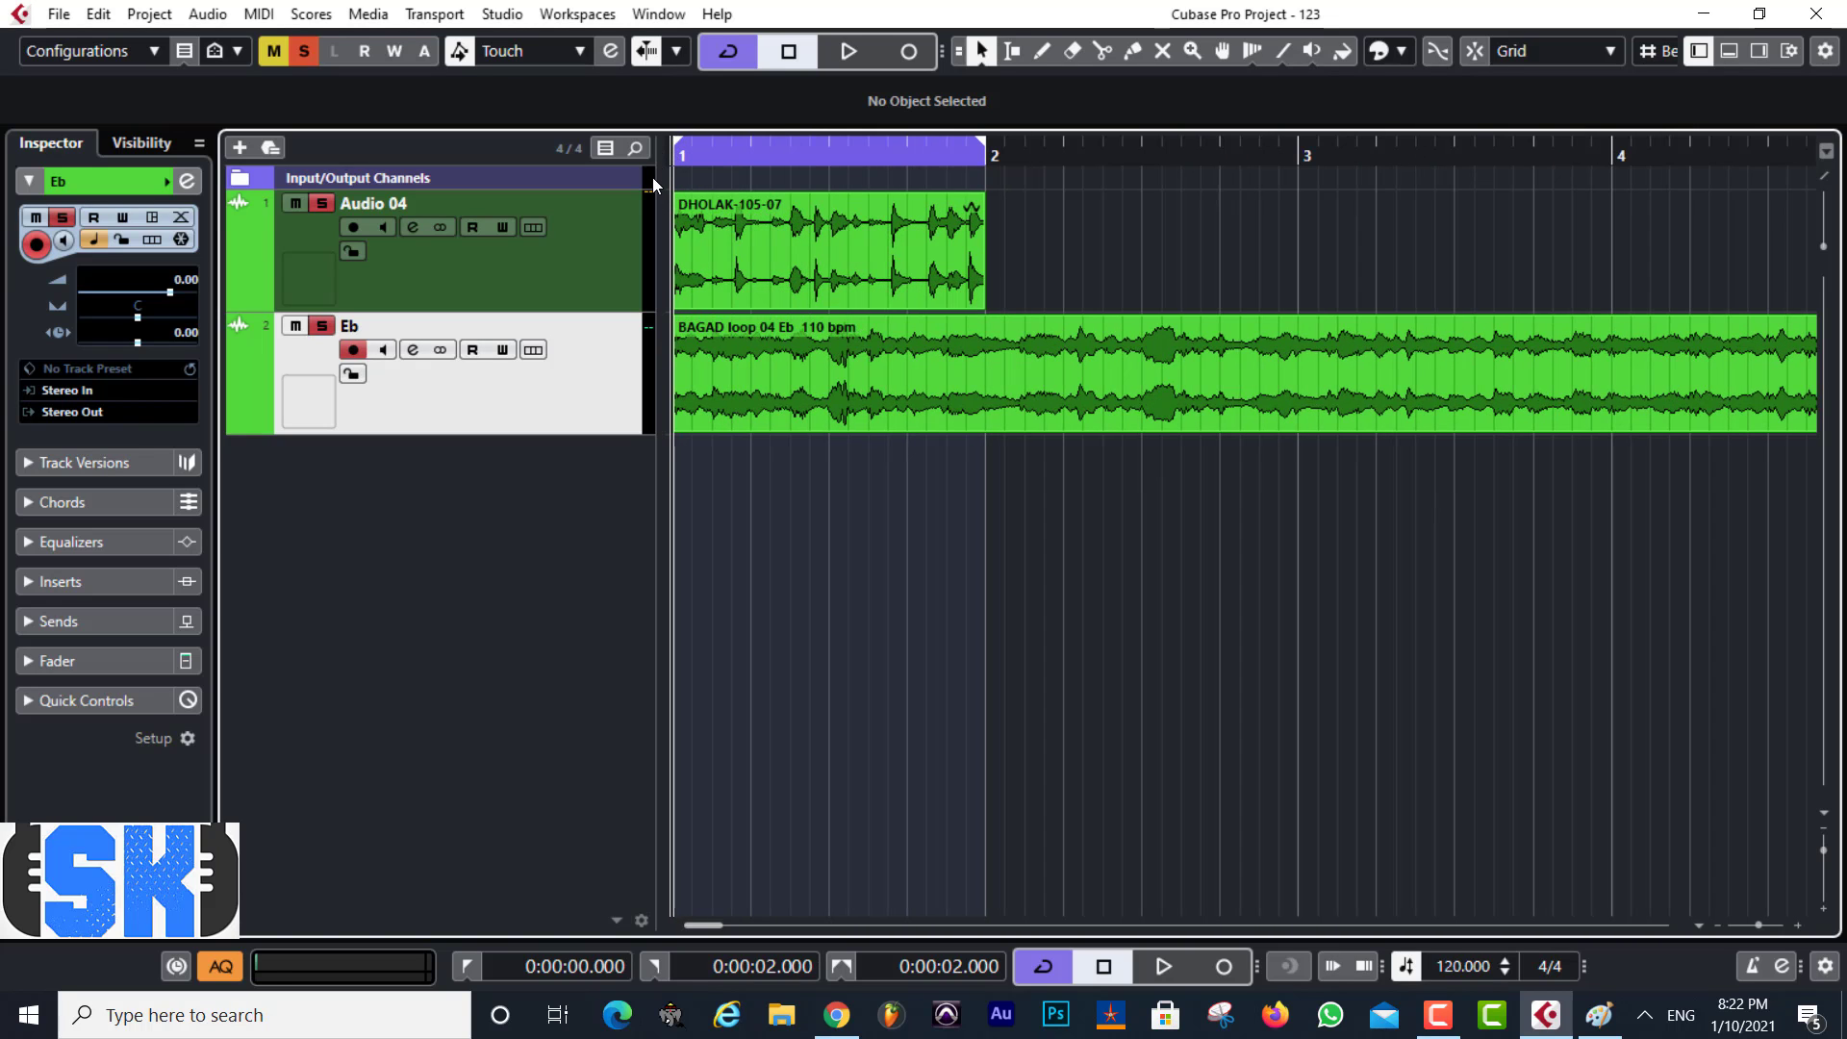
pyautogui.click(806, 243)
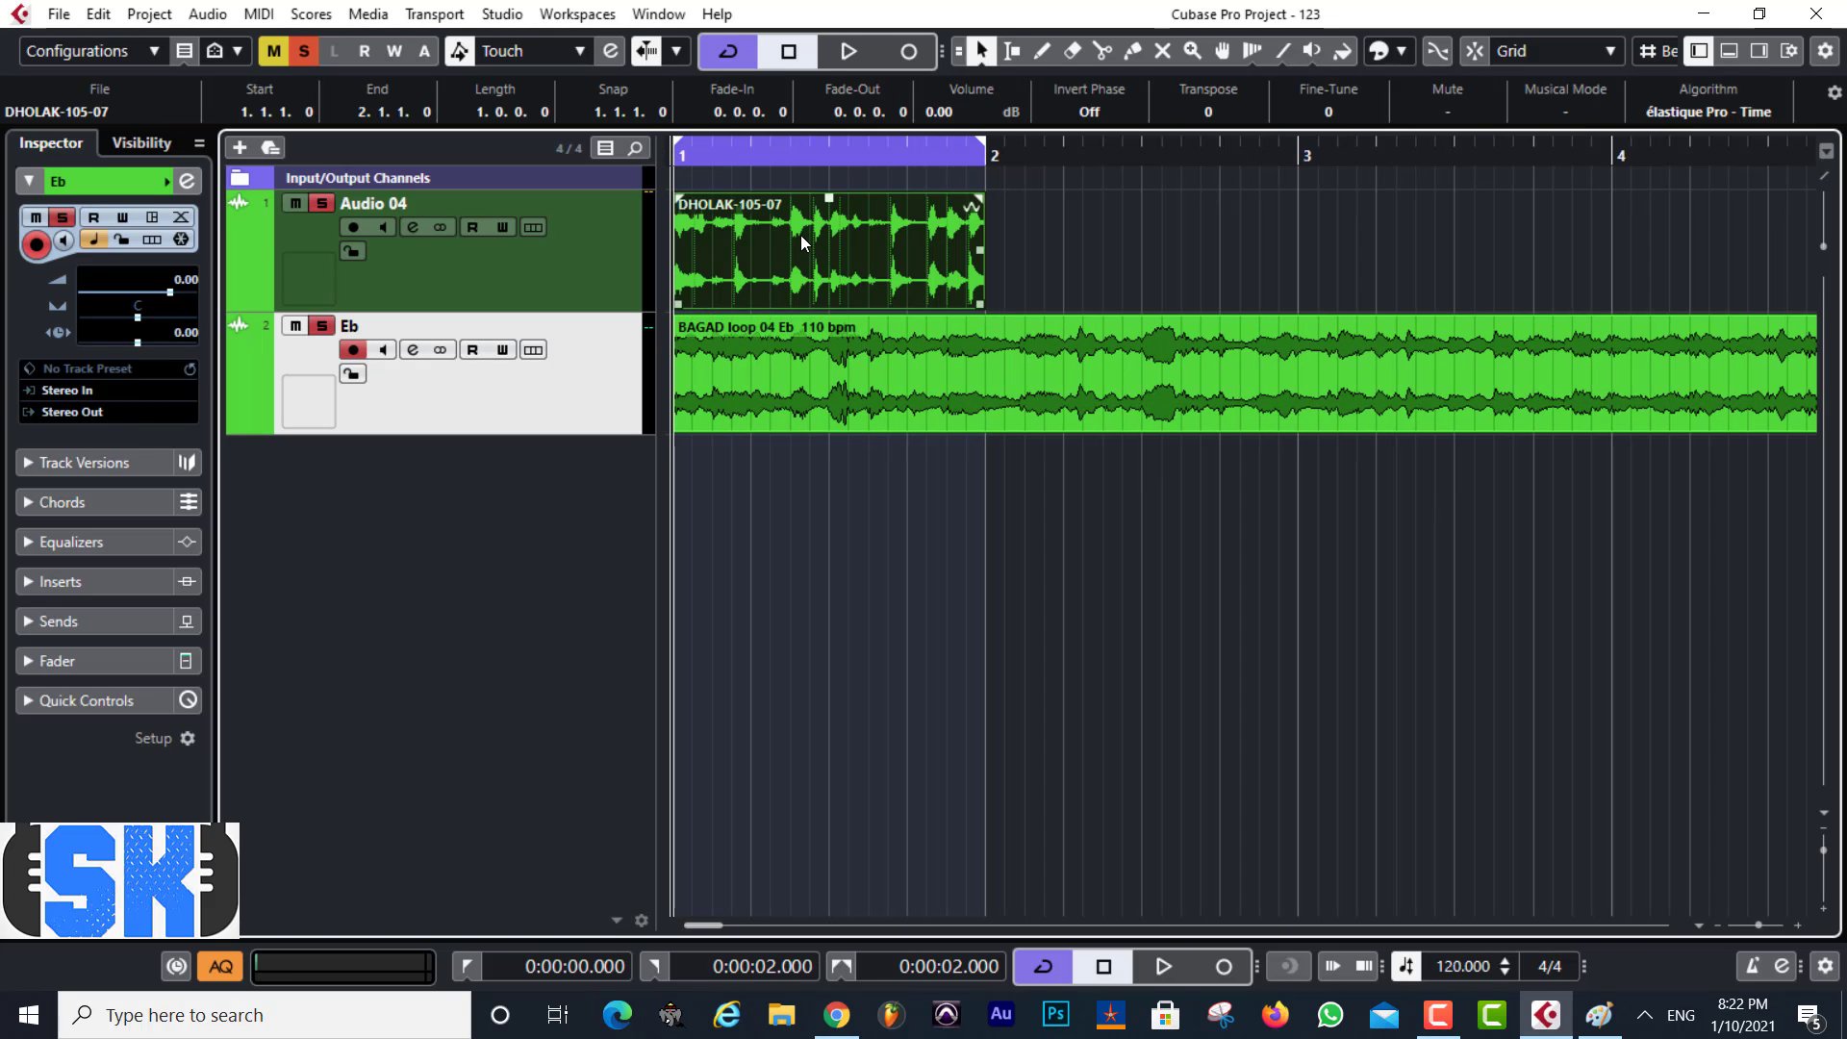
pyautogui.click(795, 390)
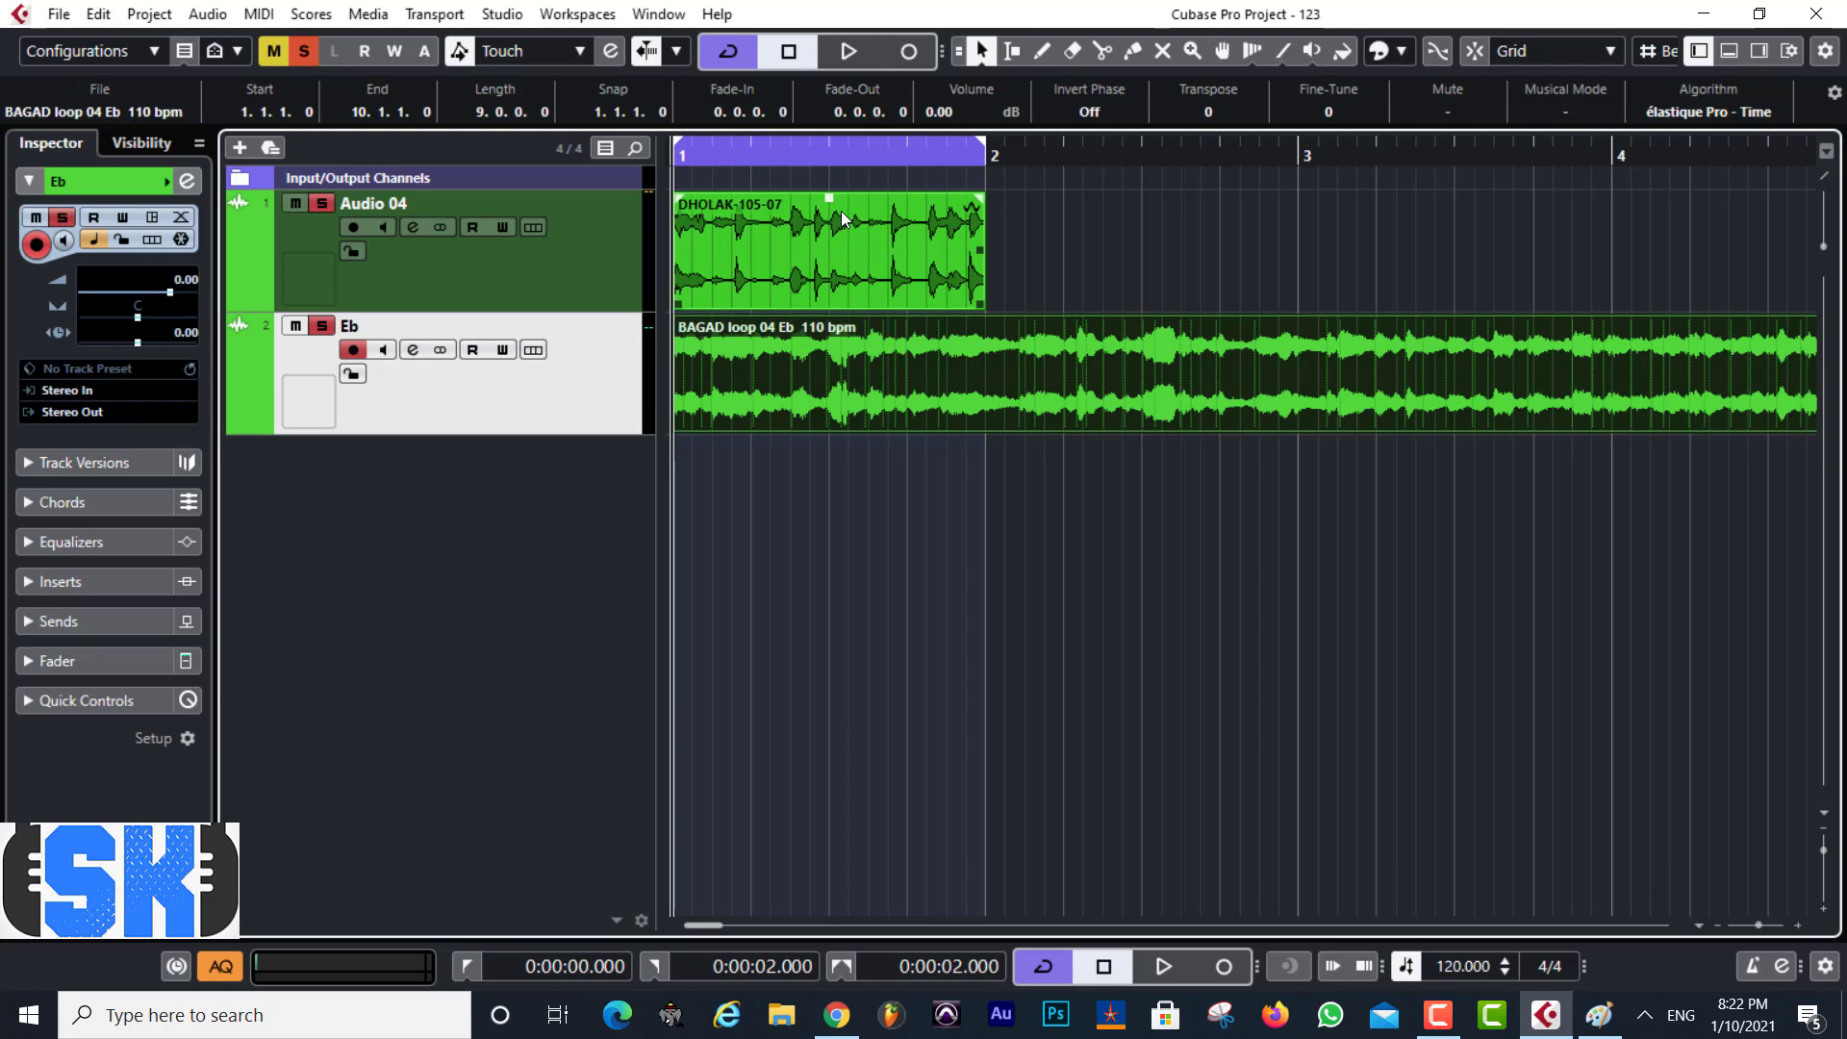
pyautogui.press('space')
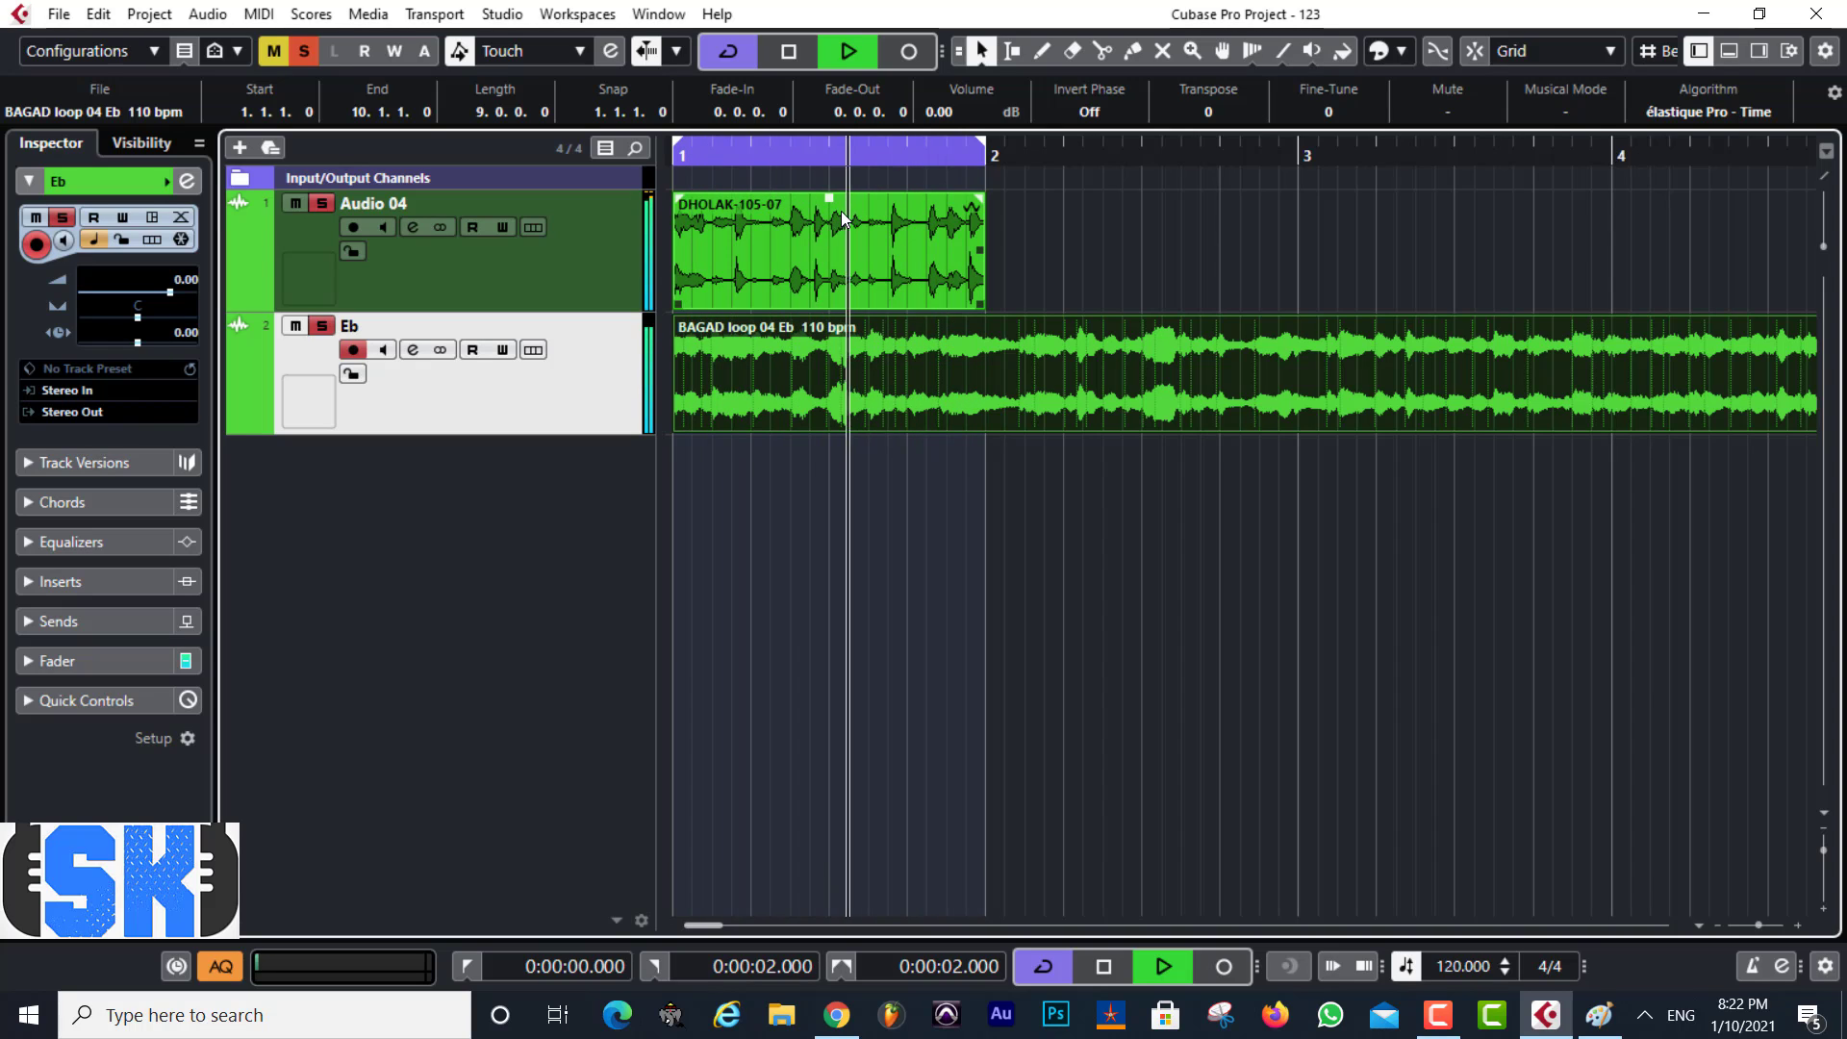
pyautogui.press('space')
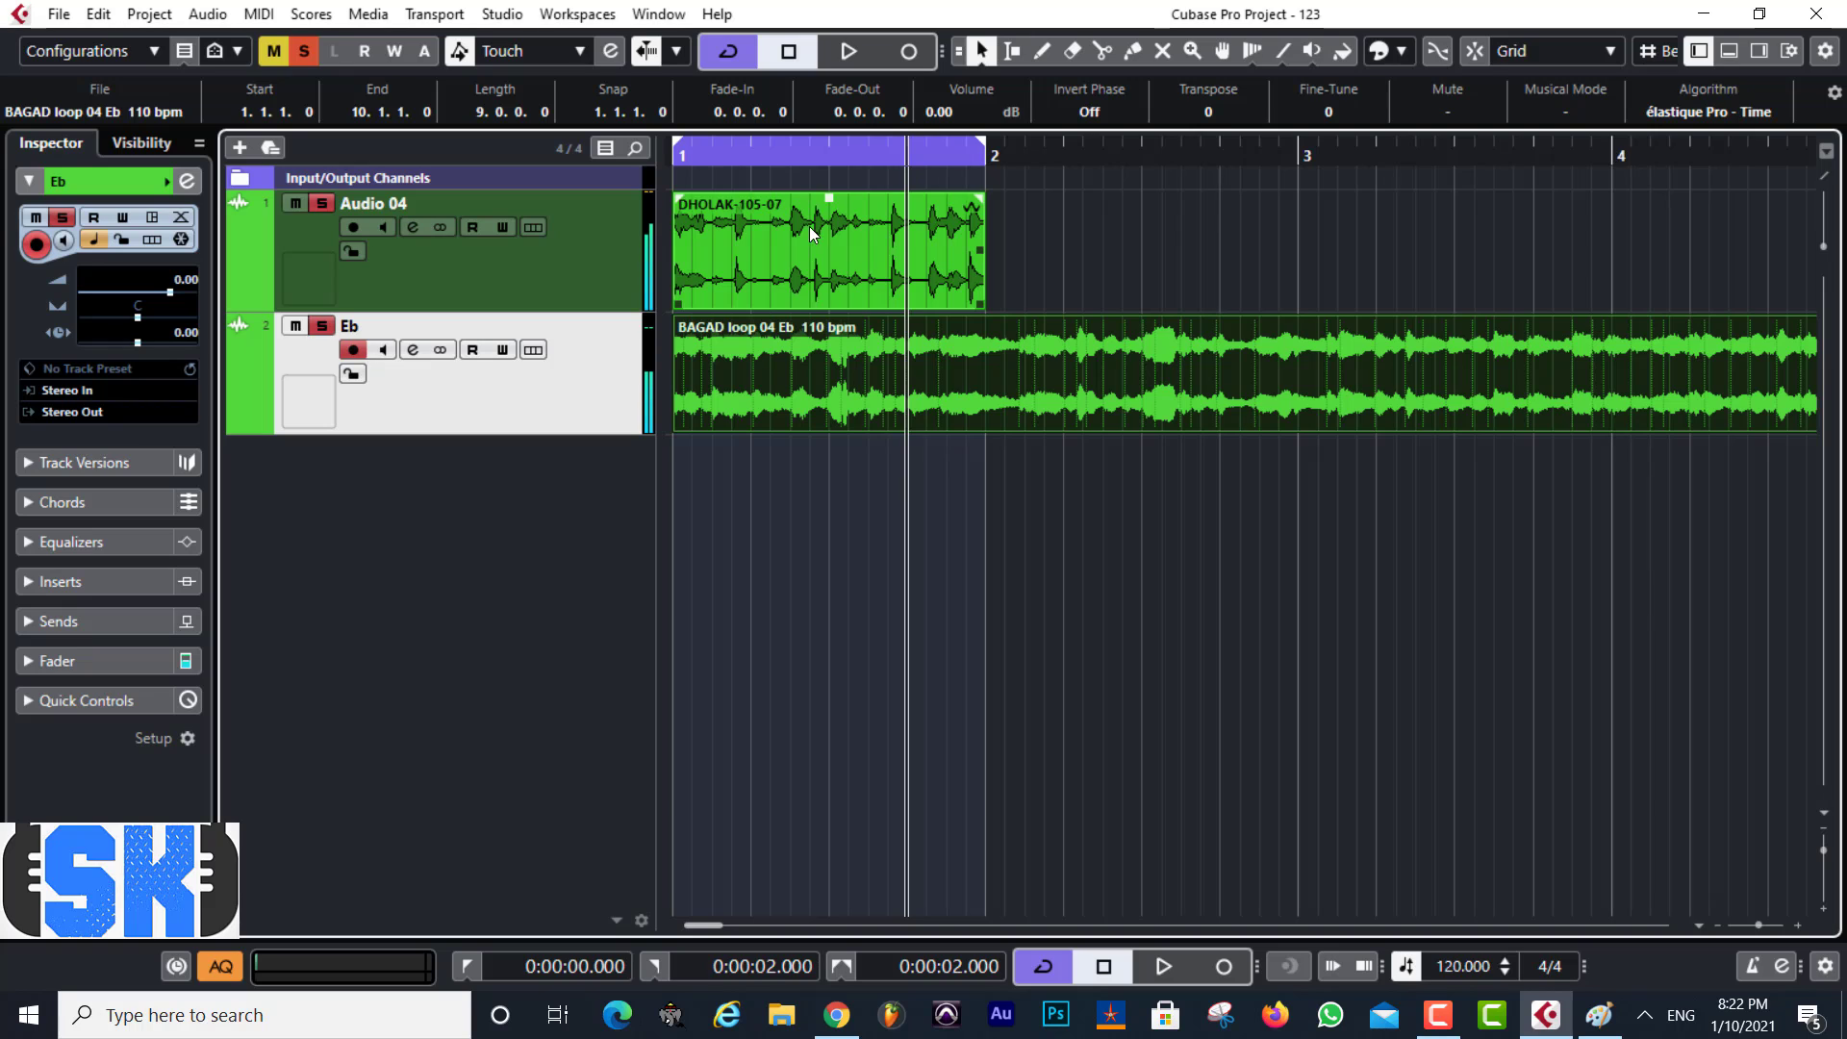
# Turn off Auto Quantize, select the DHOLAK-105-07 event, and return the playhead to the project start
pyautogui.click(220, 968)
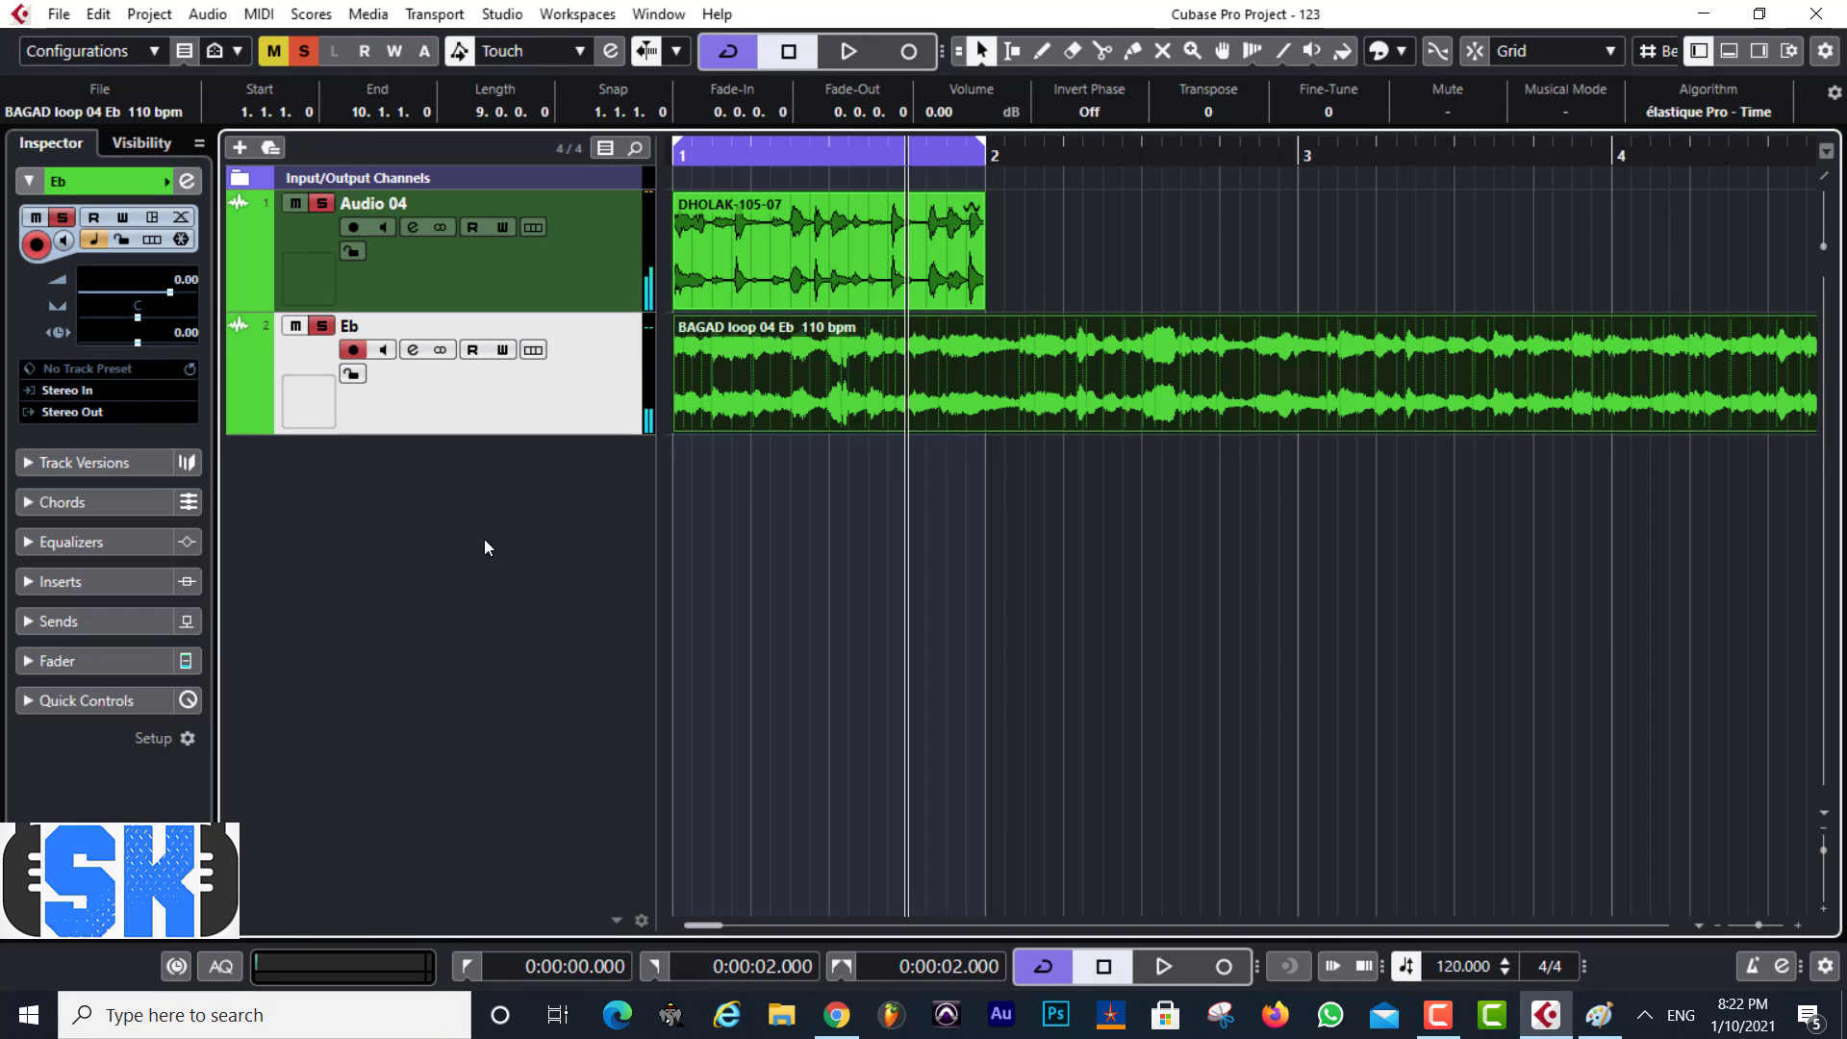
pyautogui.moveTo(695, 157); pyautogui.dragTo(638, 221)
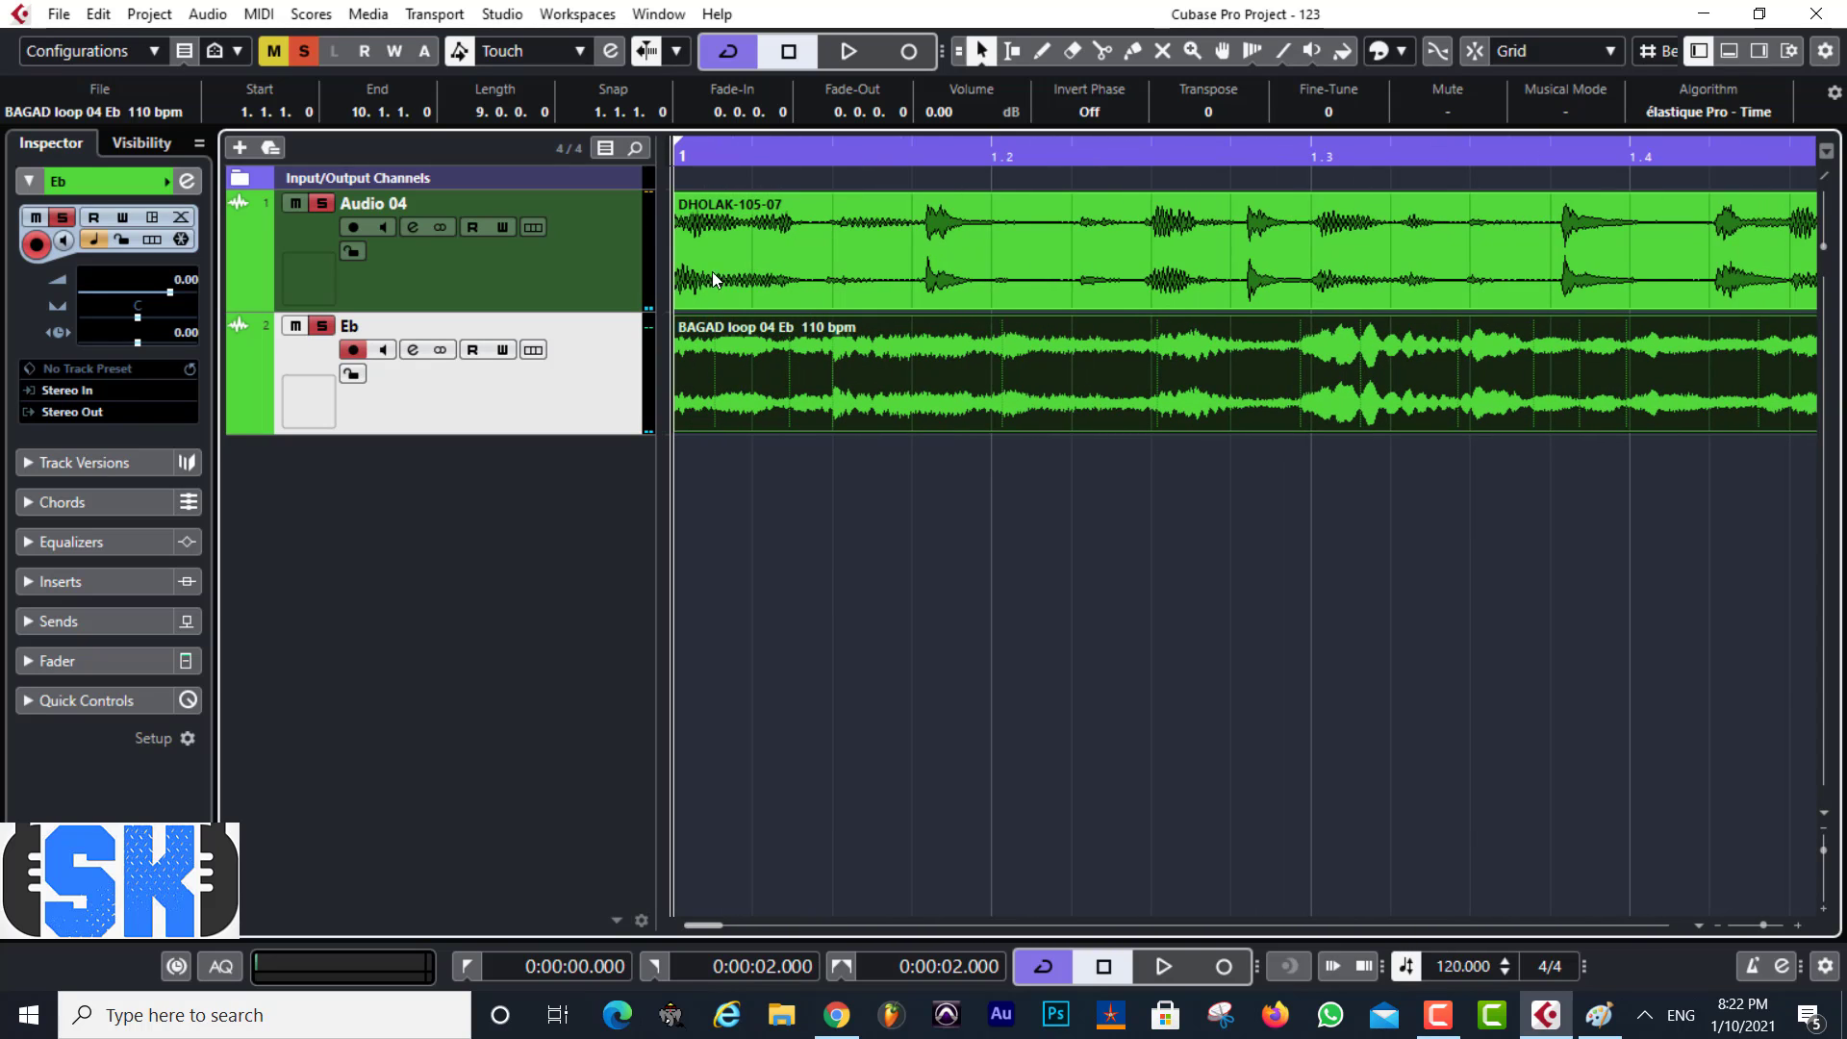
pyautogui.click(914, 217)
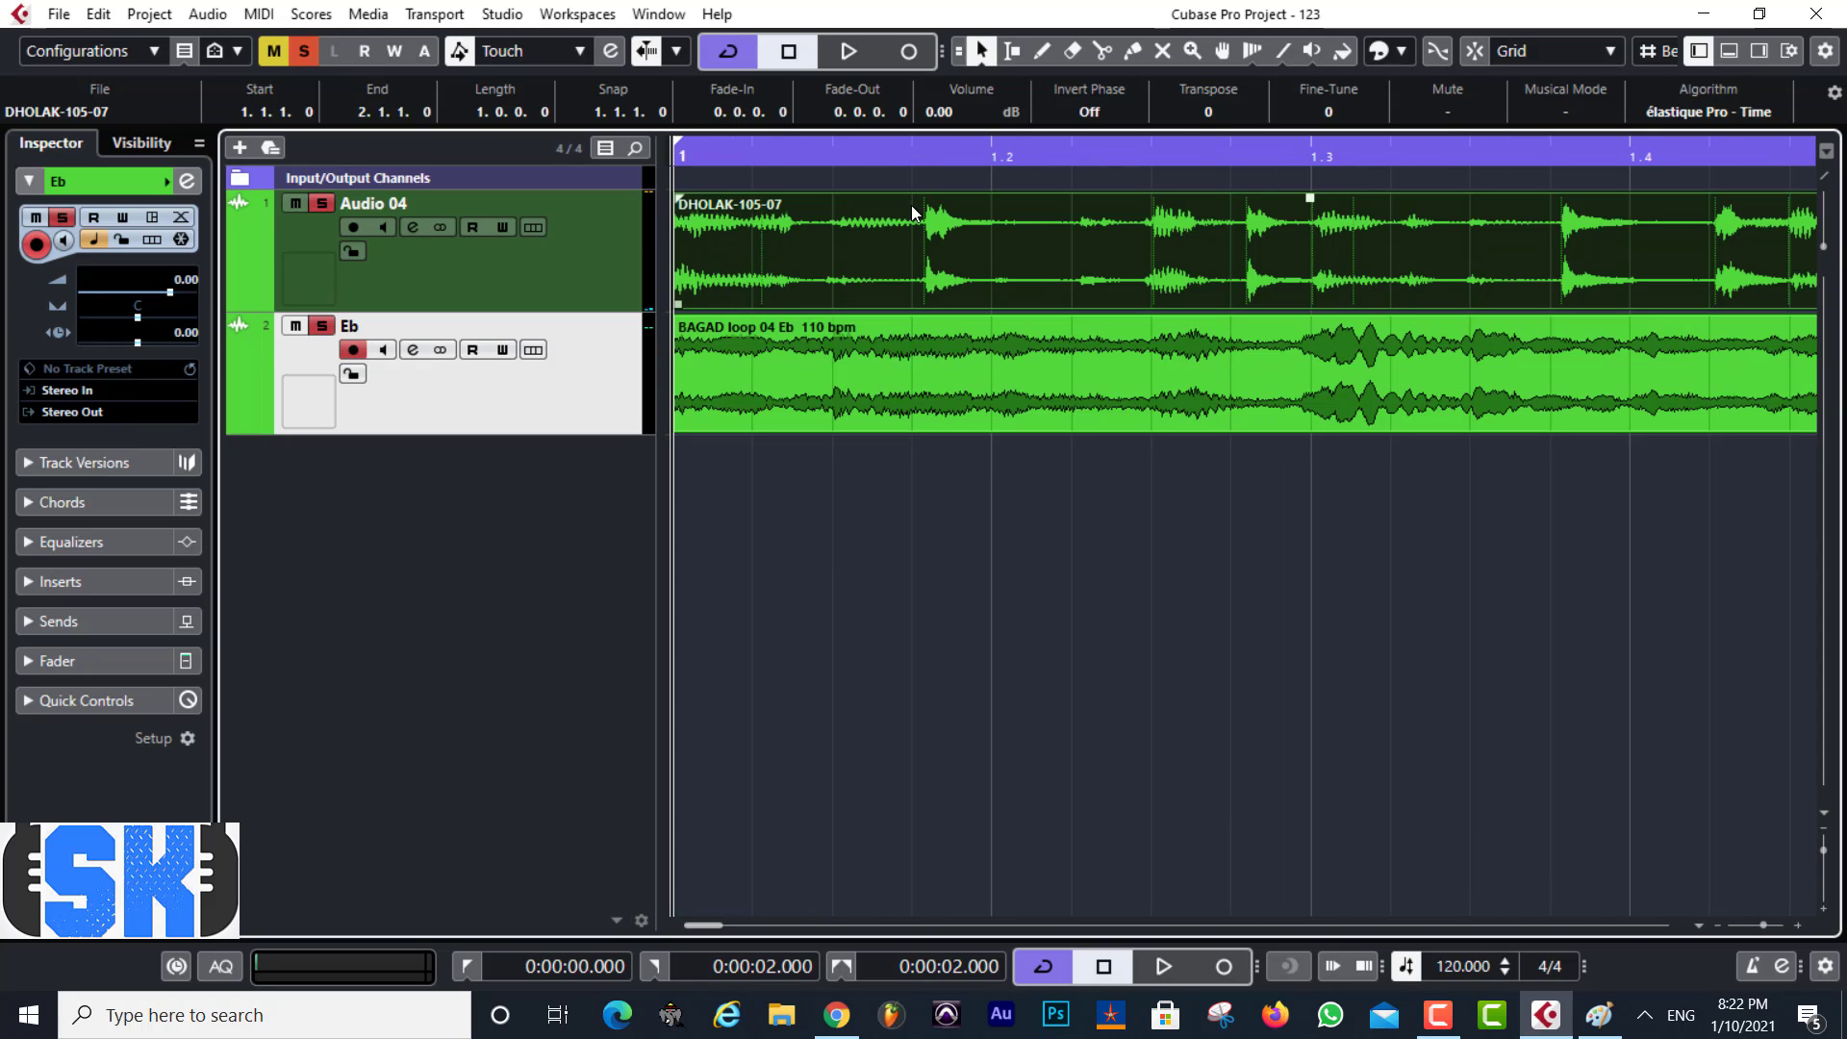
pyautogui.click(915, 154)
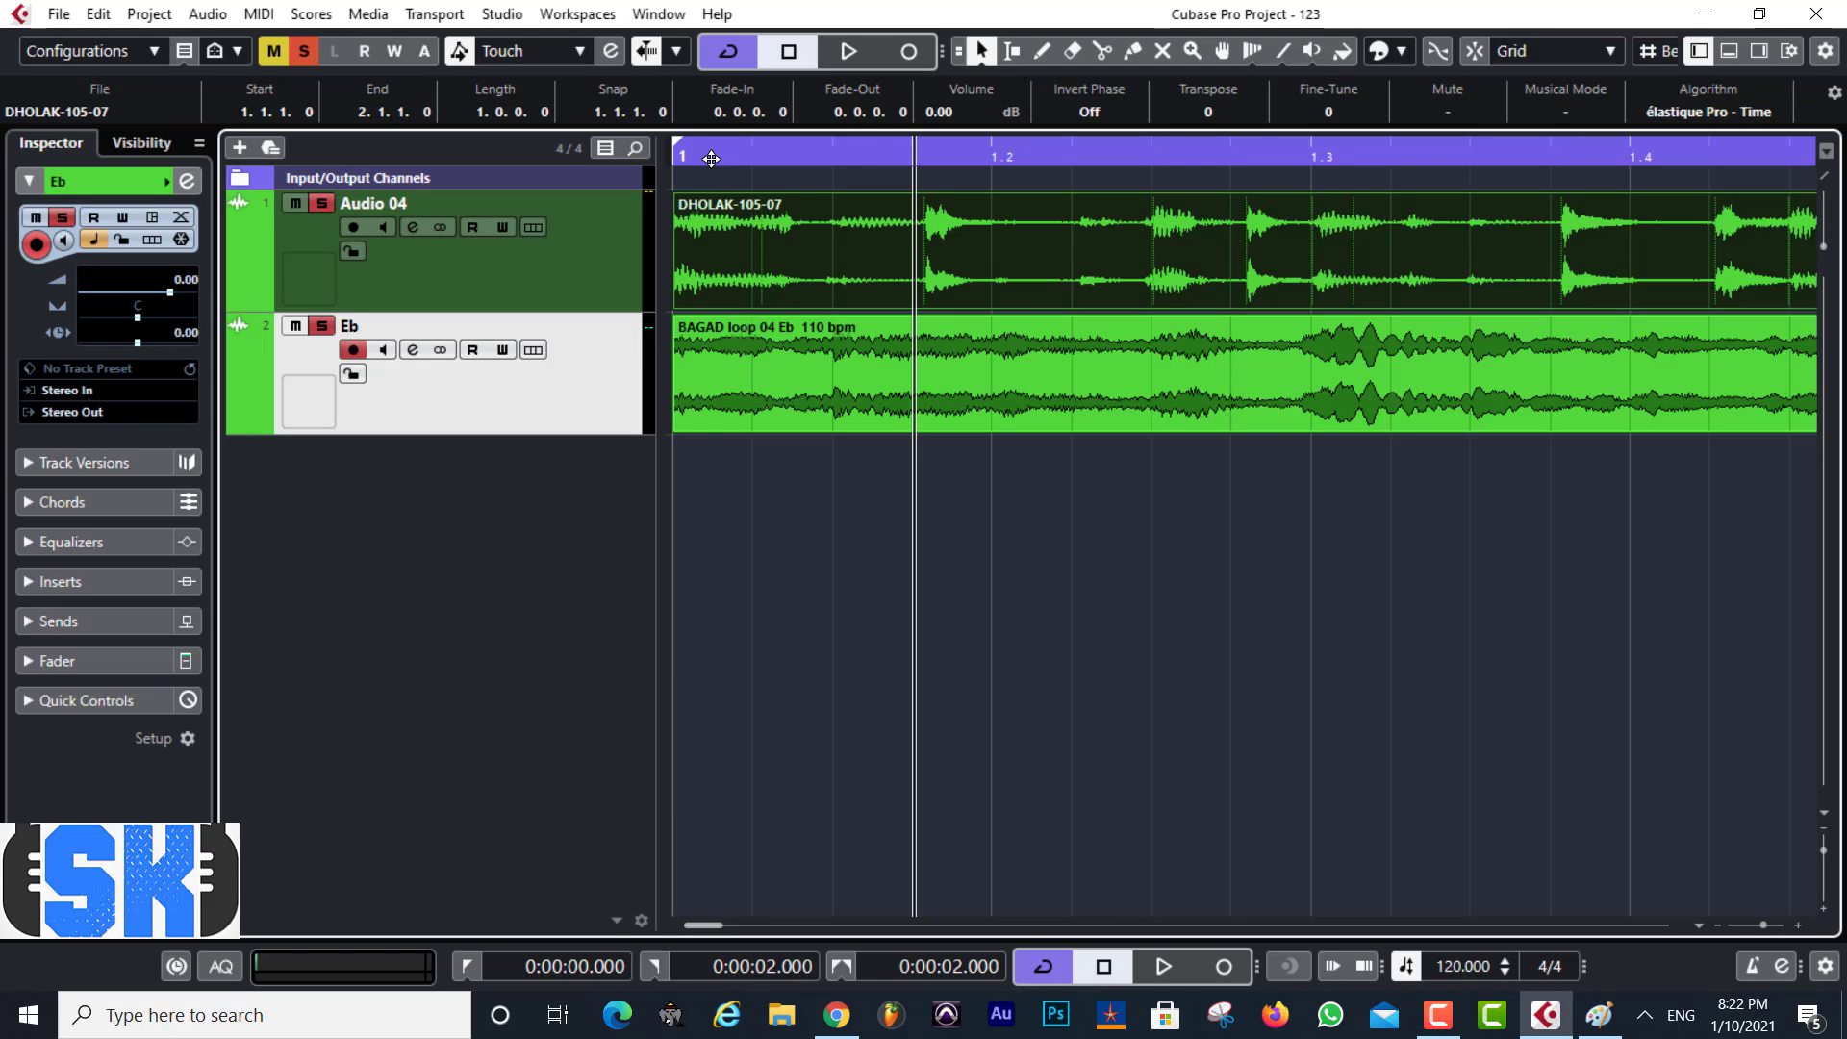
pyautogui.moveTo(701, 154); pyautogui.dragTo(670, 154)
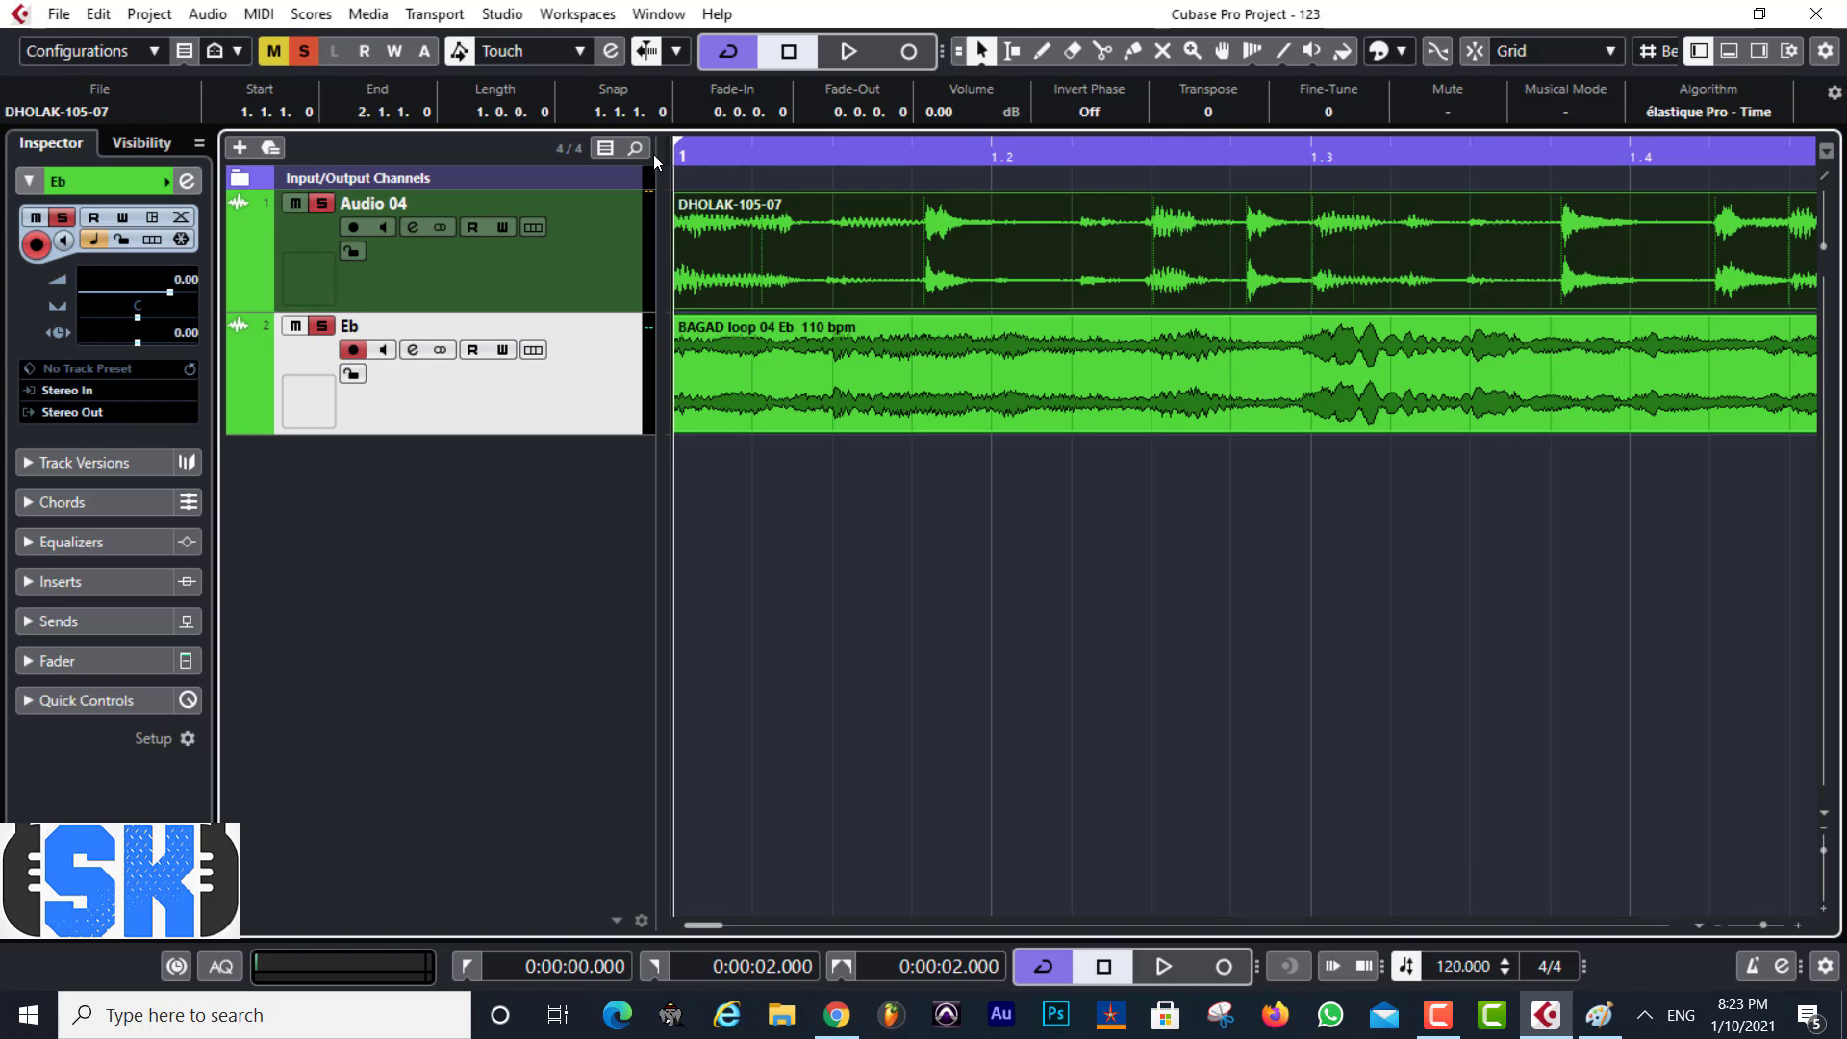
pyautogui.press('g')
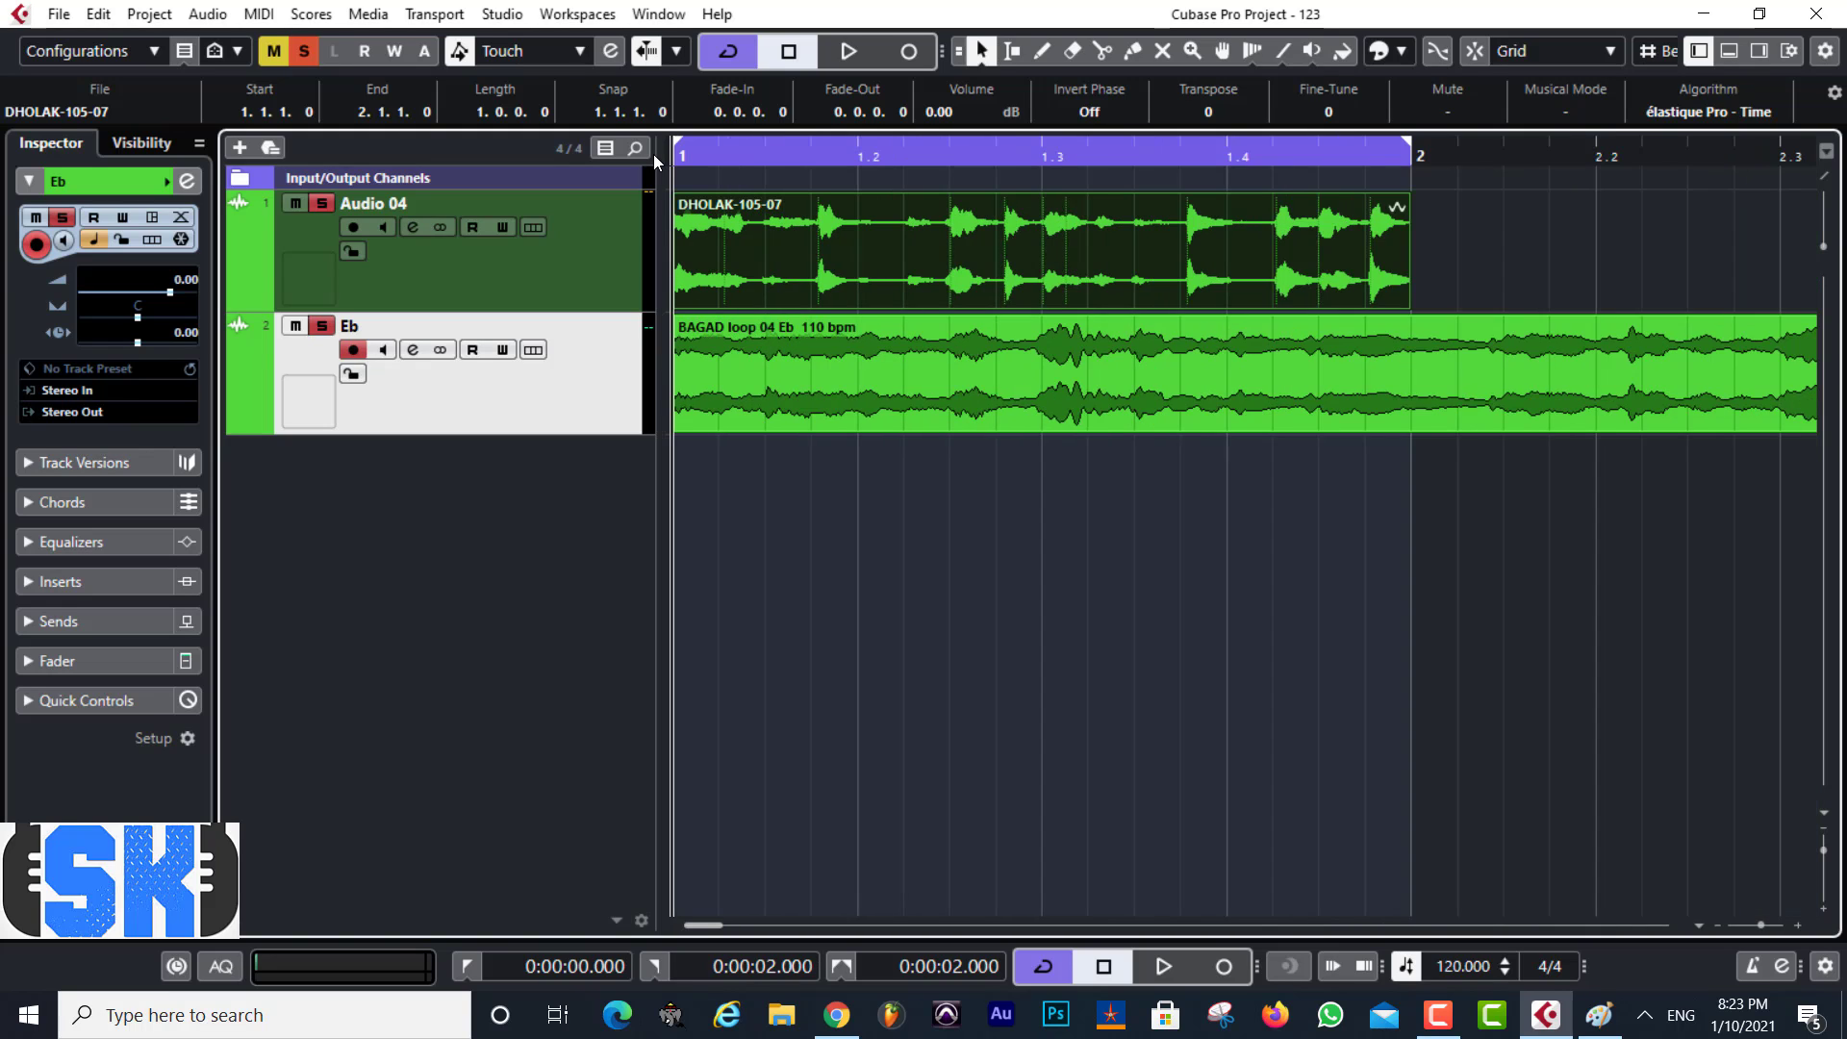
pyautogui.press('g')
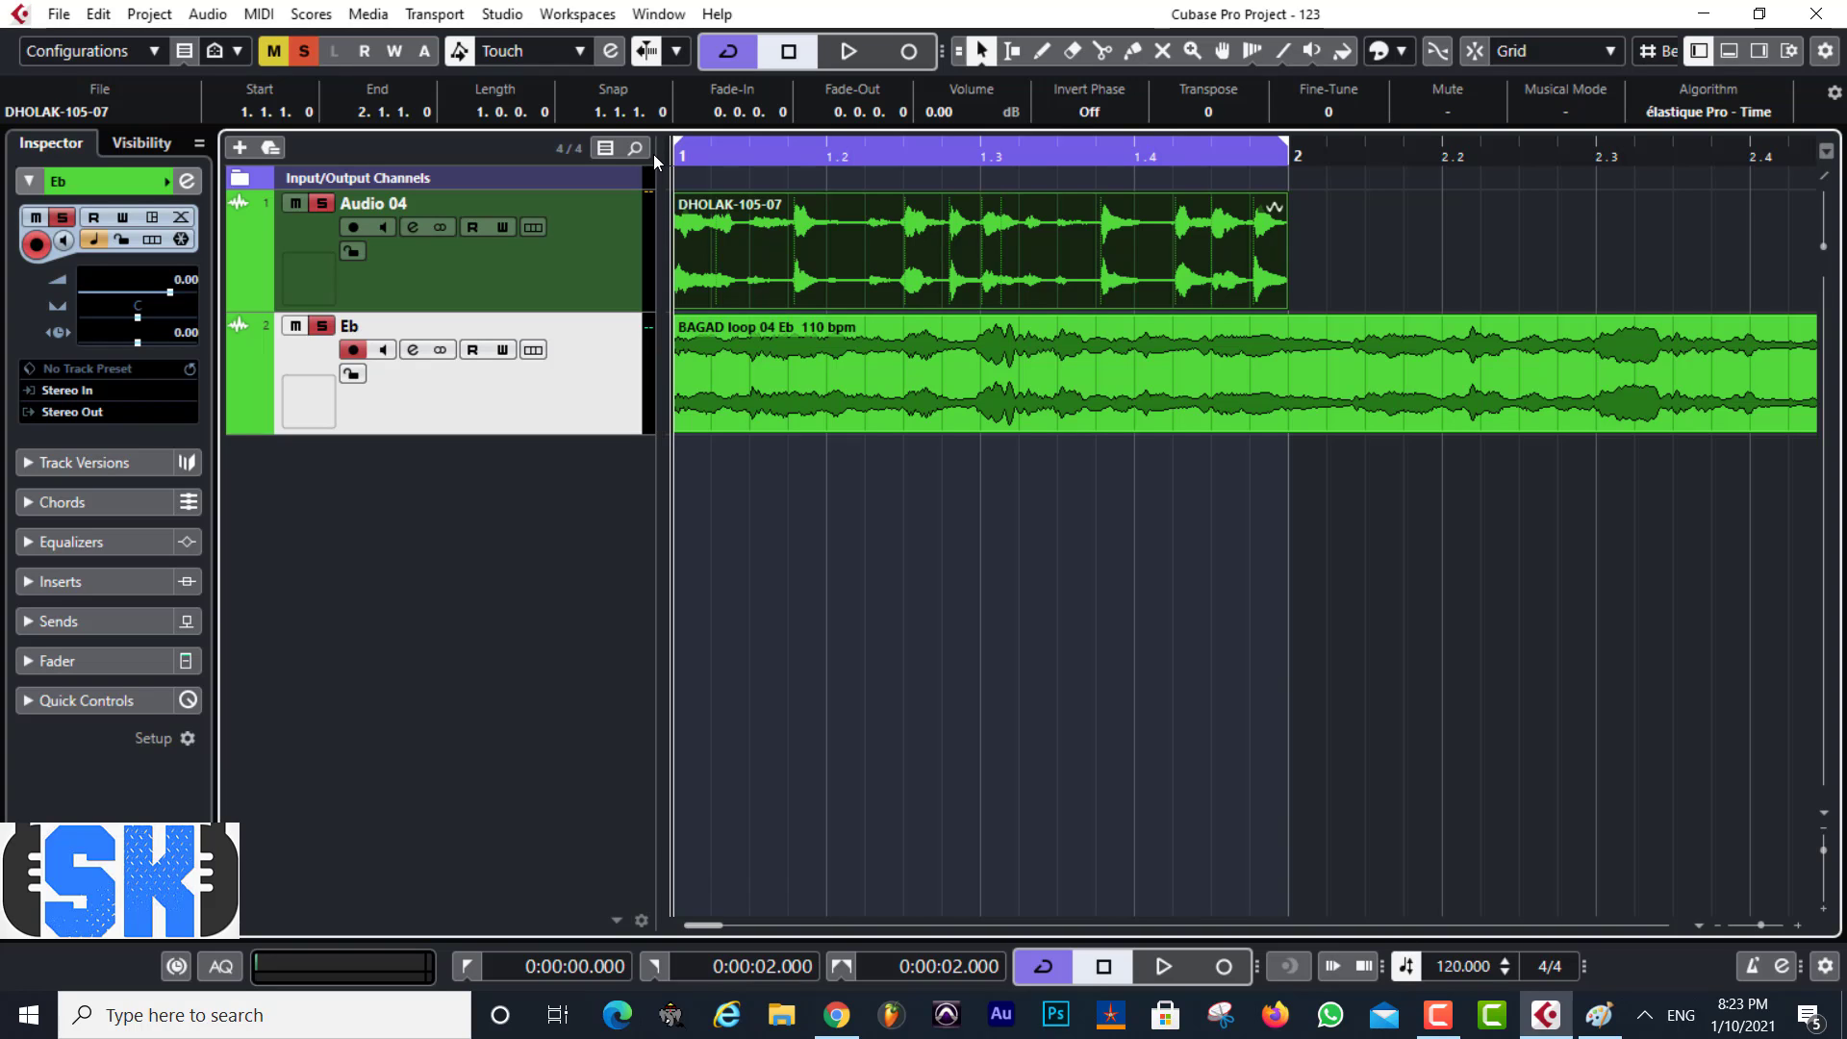
# Open the DHOLAK-105-07 event on the Audio 04 track in the sample editor and enlarge the editor area
pyautogui.click(557, 290)
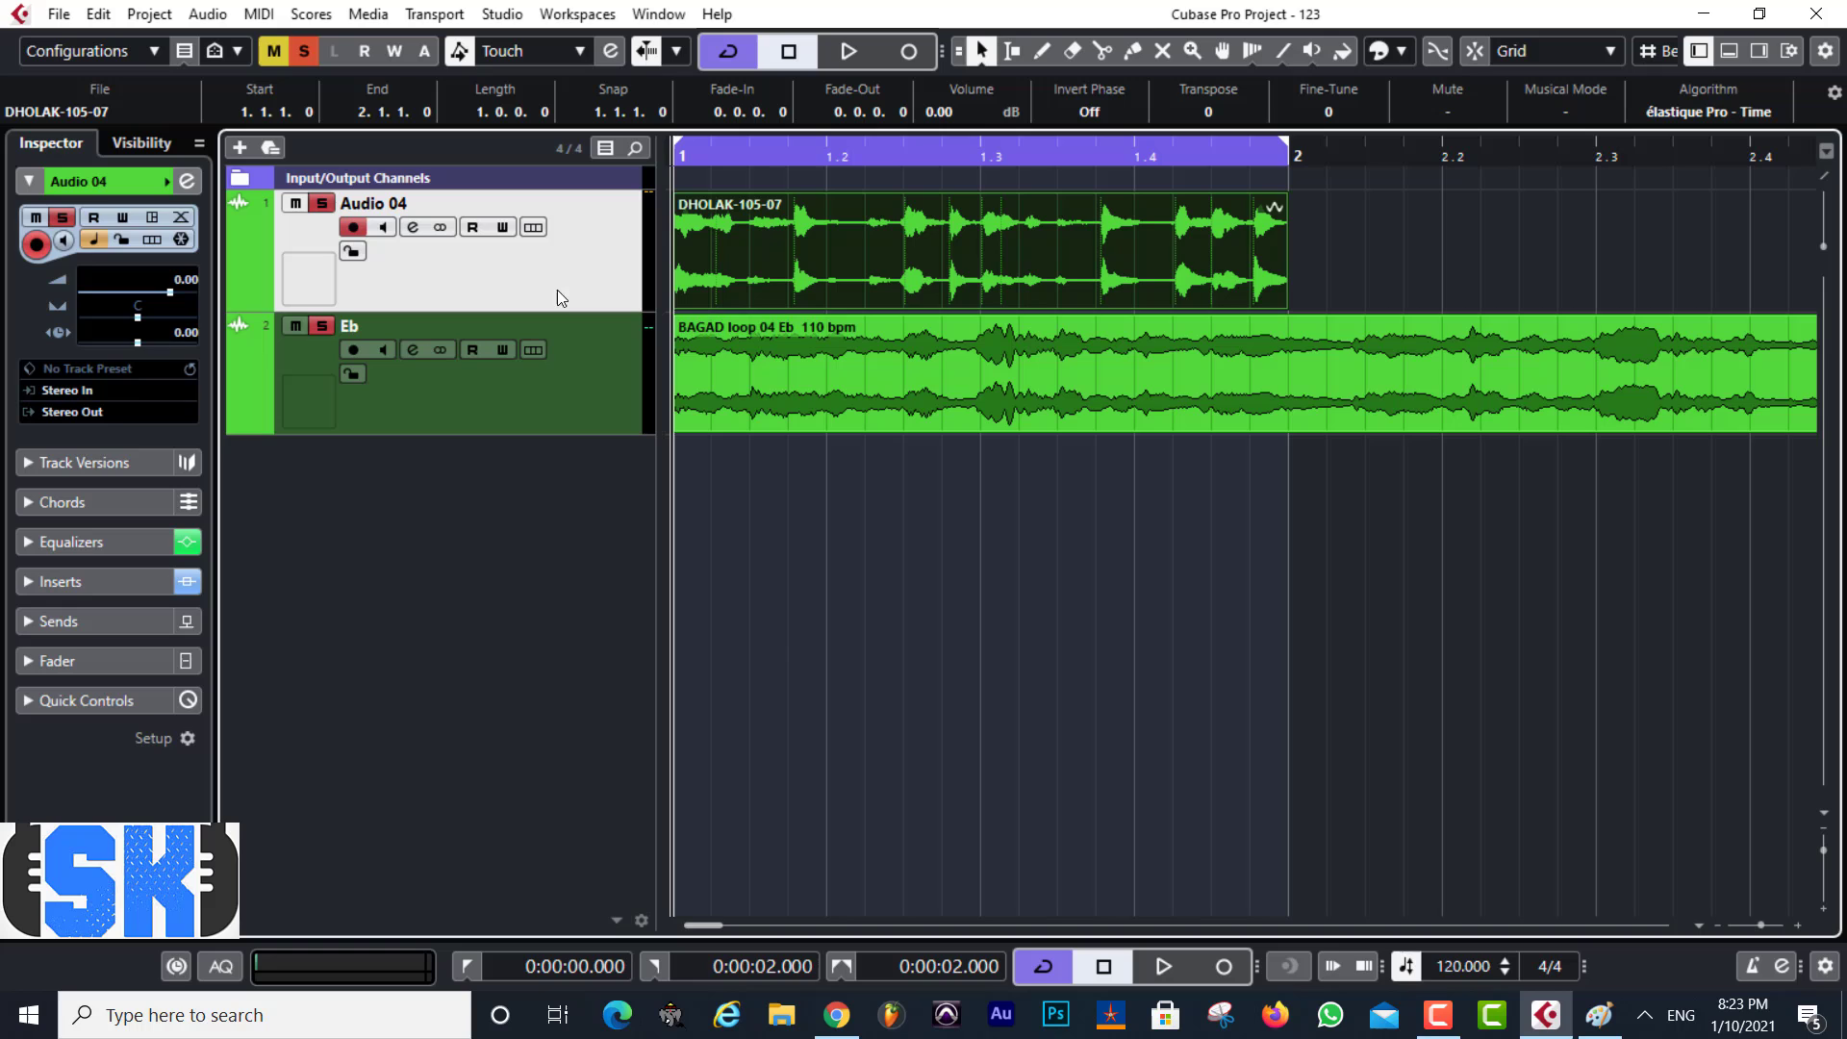
pyautogui.doubleClick(904, 272)
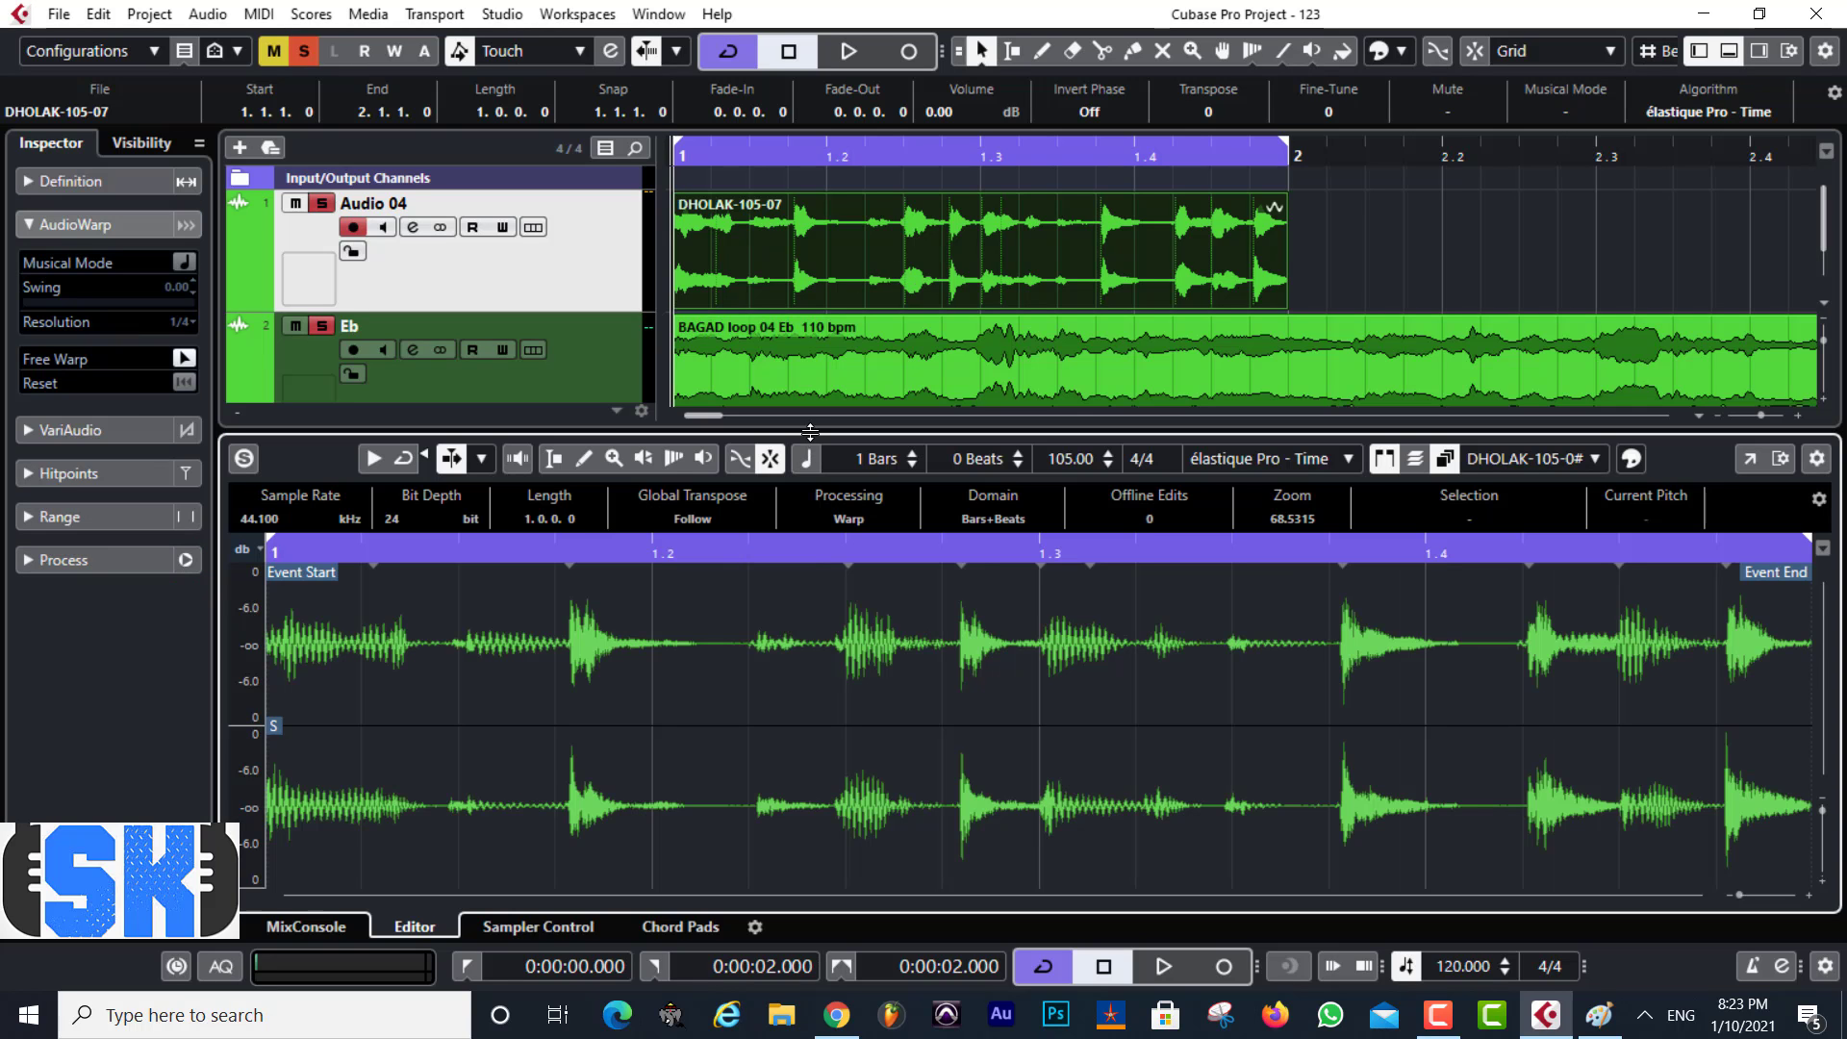
pyautogui.moveTo(810, 431); pyautogui.dragTo(808, 306)
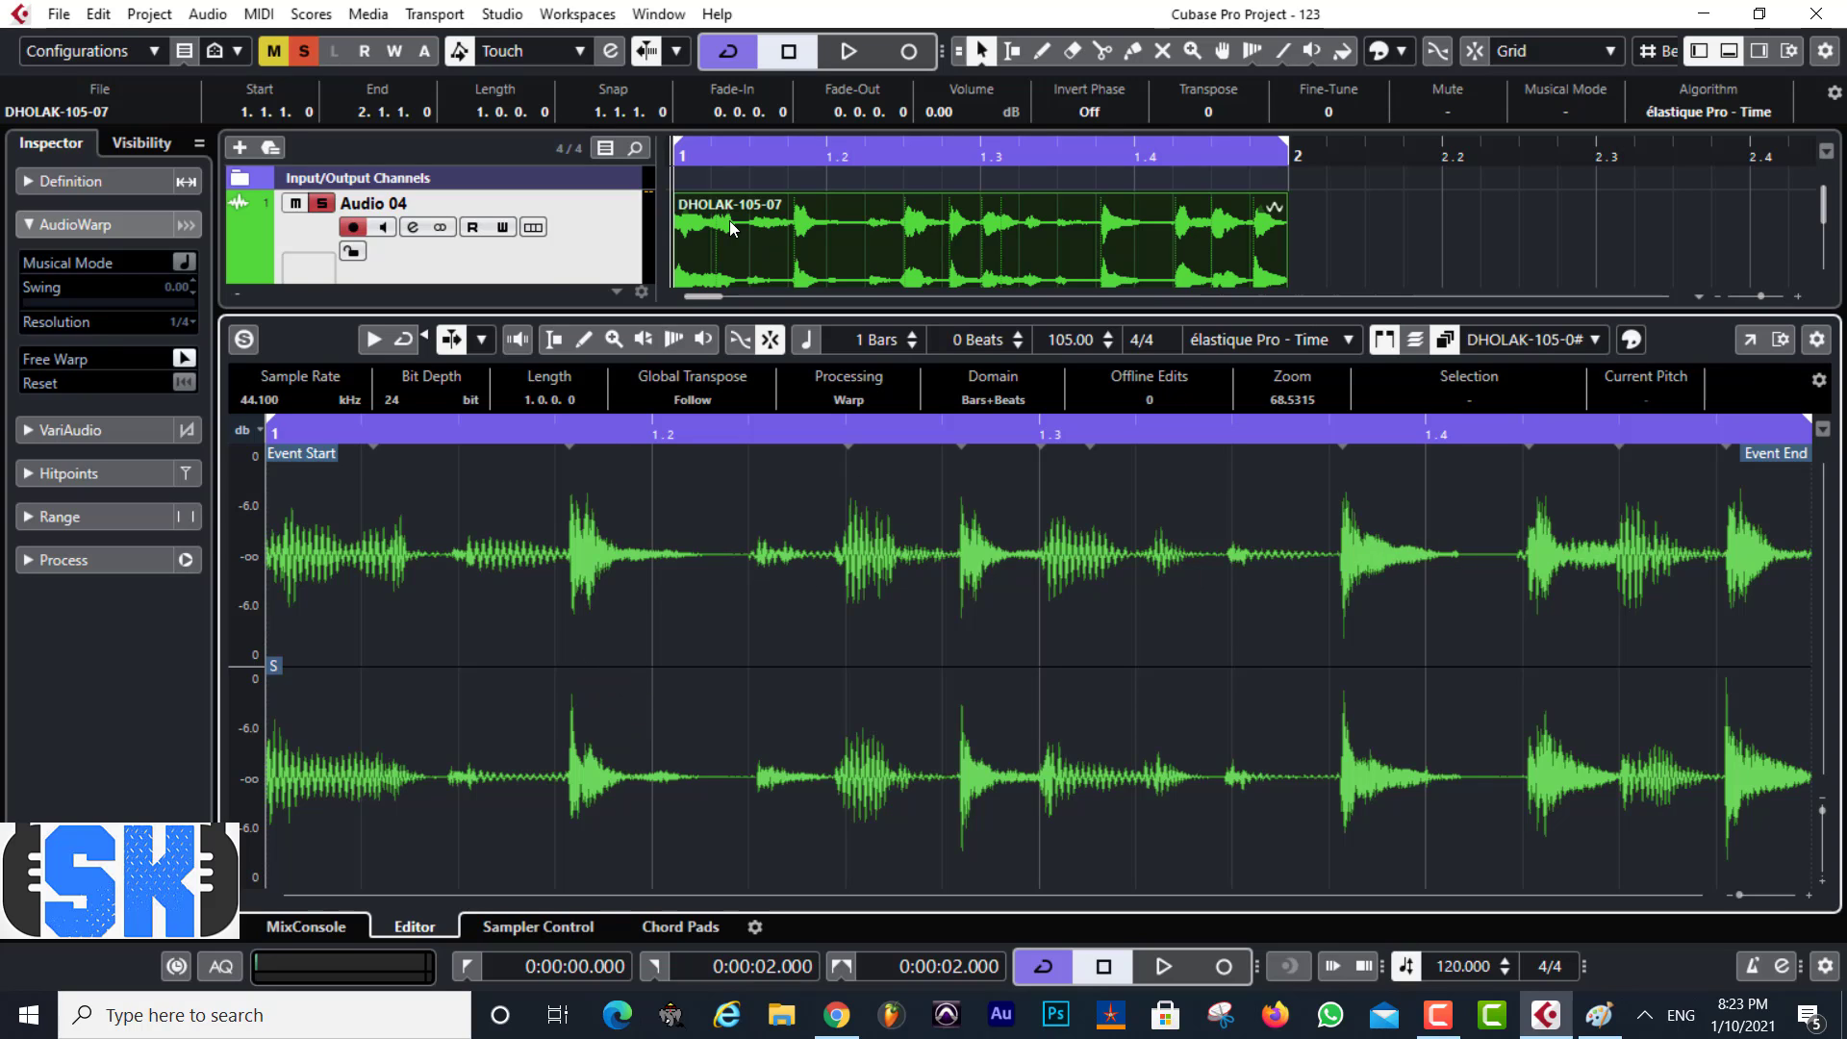
pyautogui.click(26, 228)
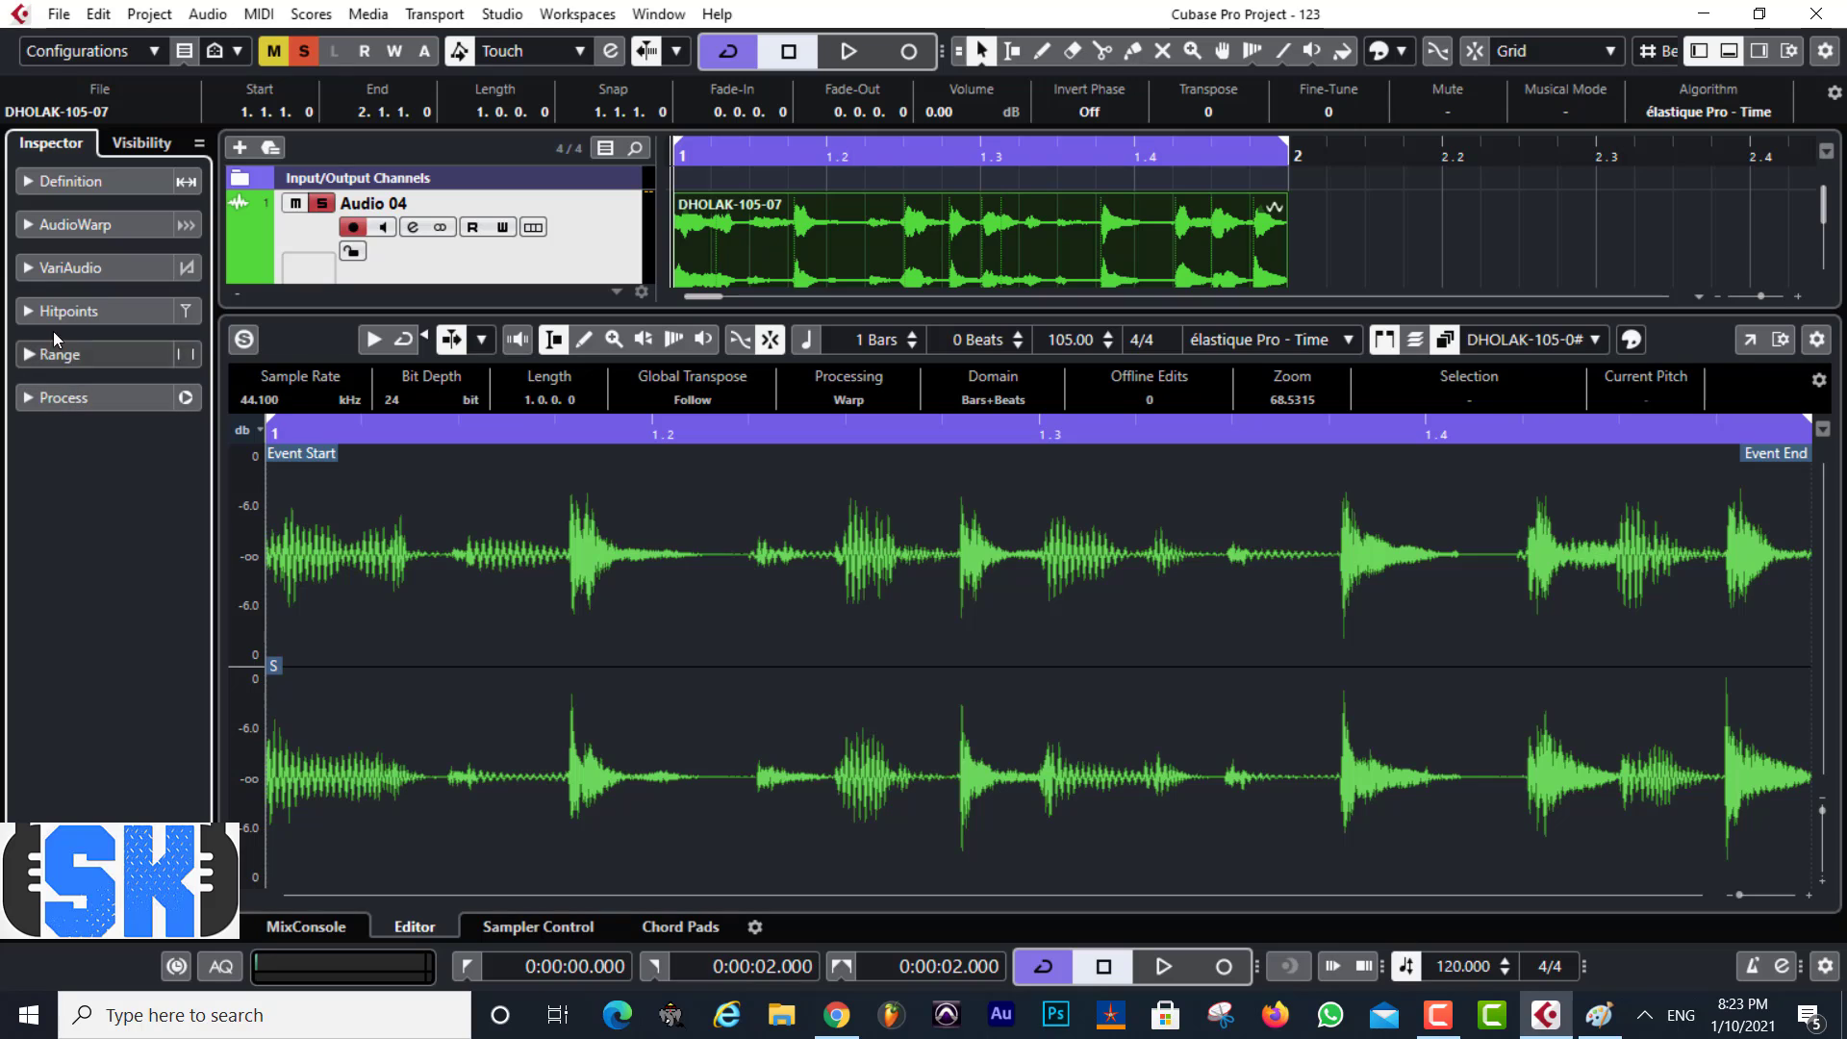
pyautogui.click(30, 225)
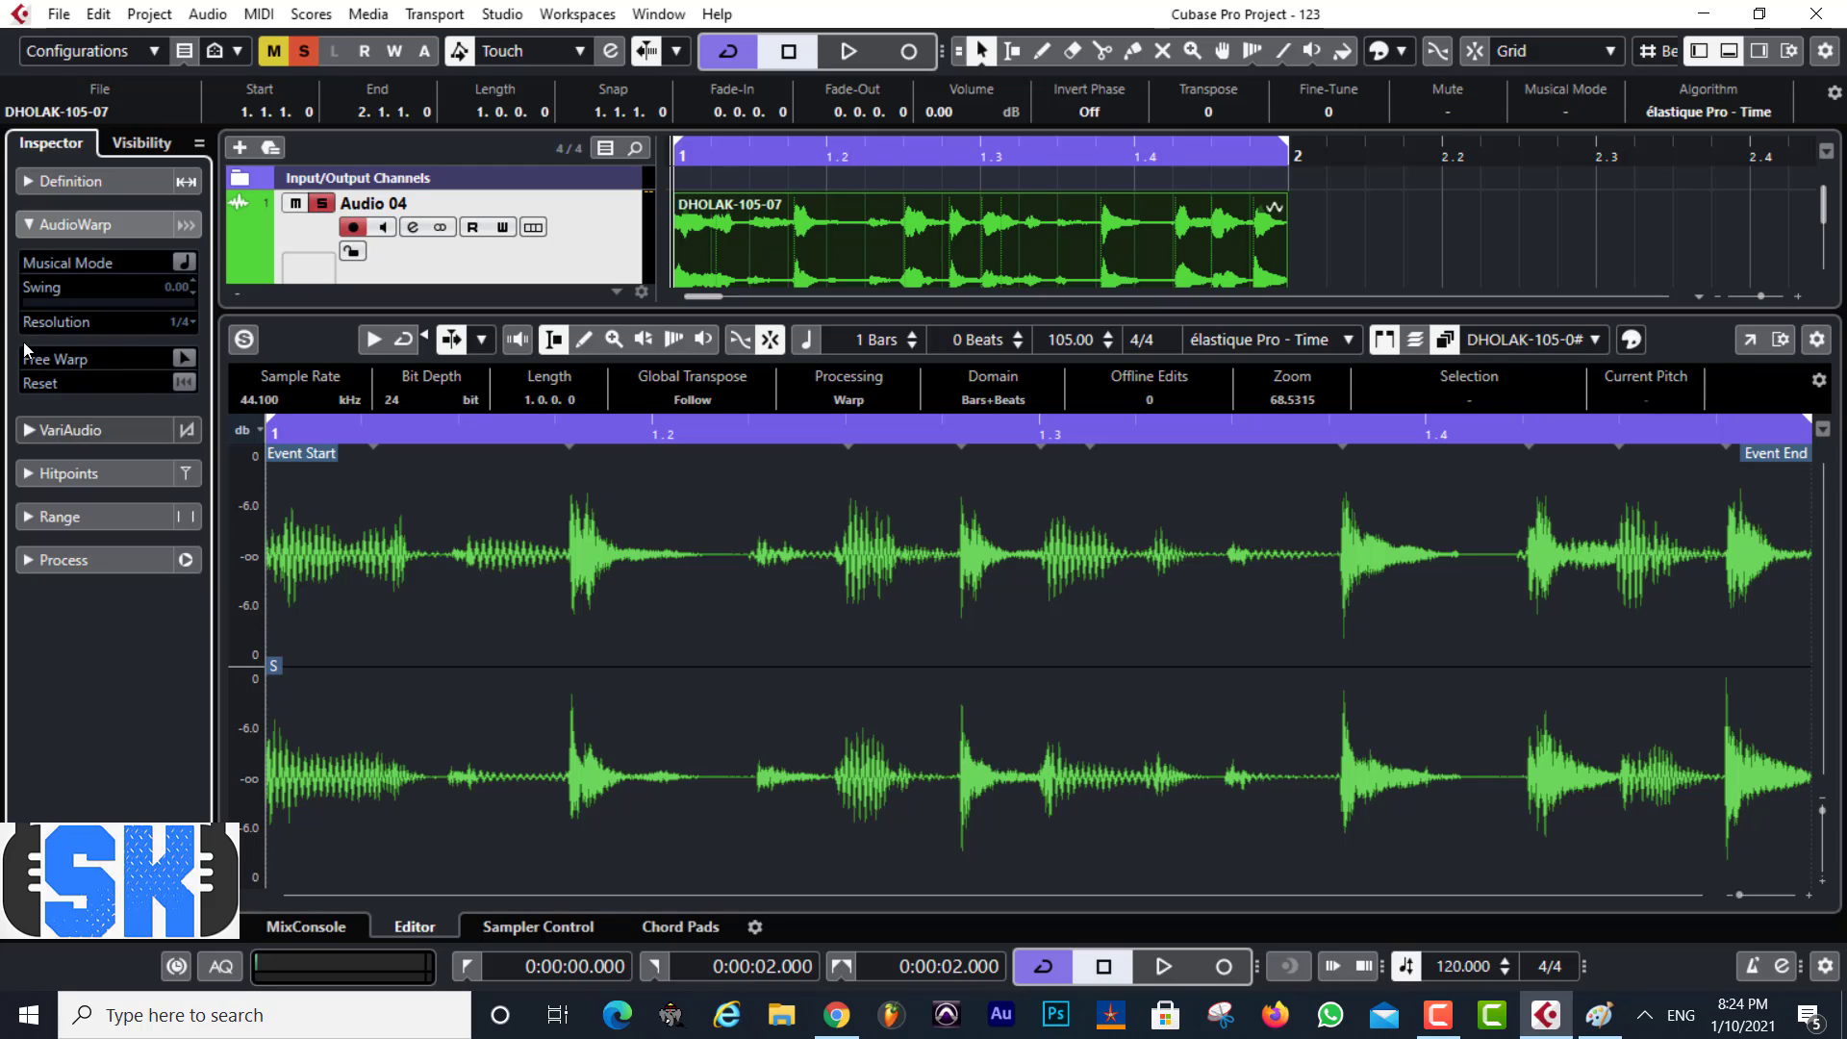
pyautogui.click(184, 359)
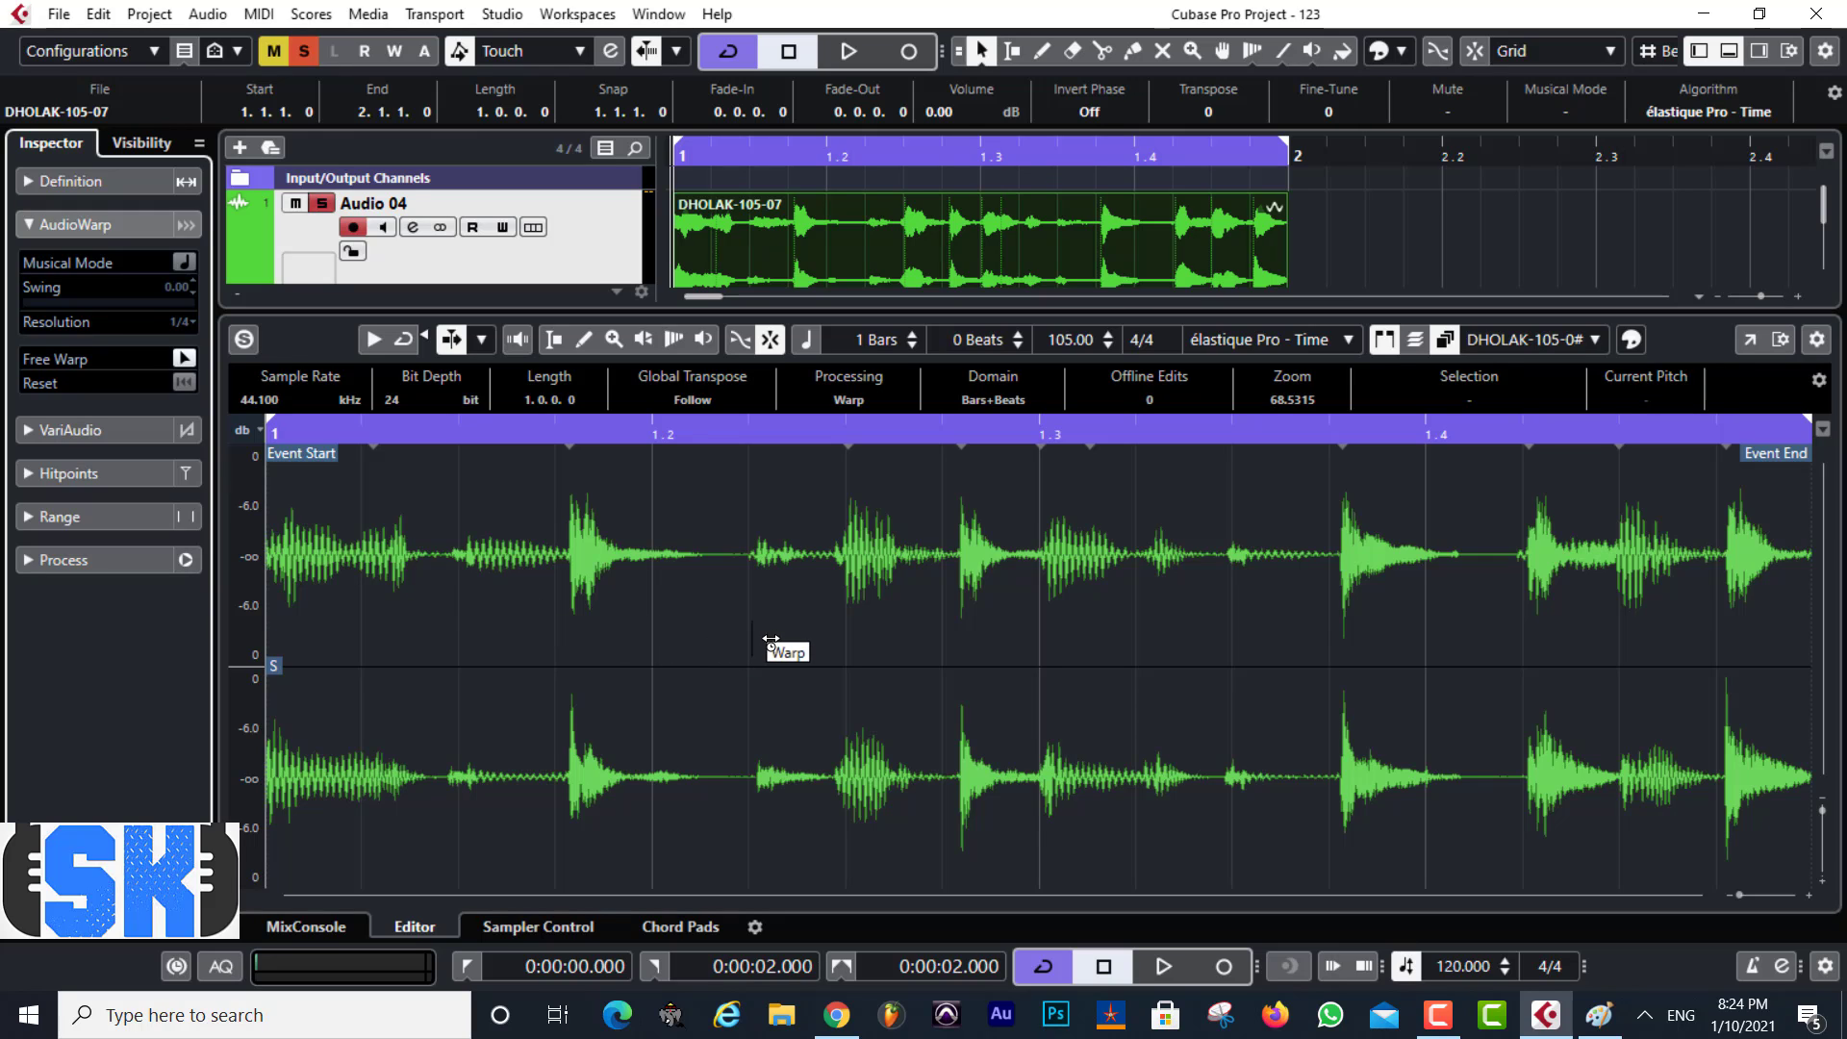
pyautogui.click(185, 358)
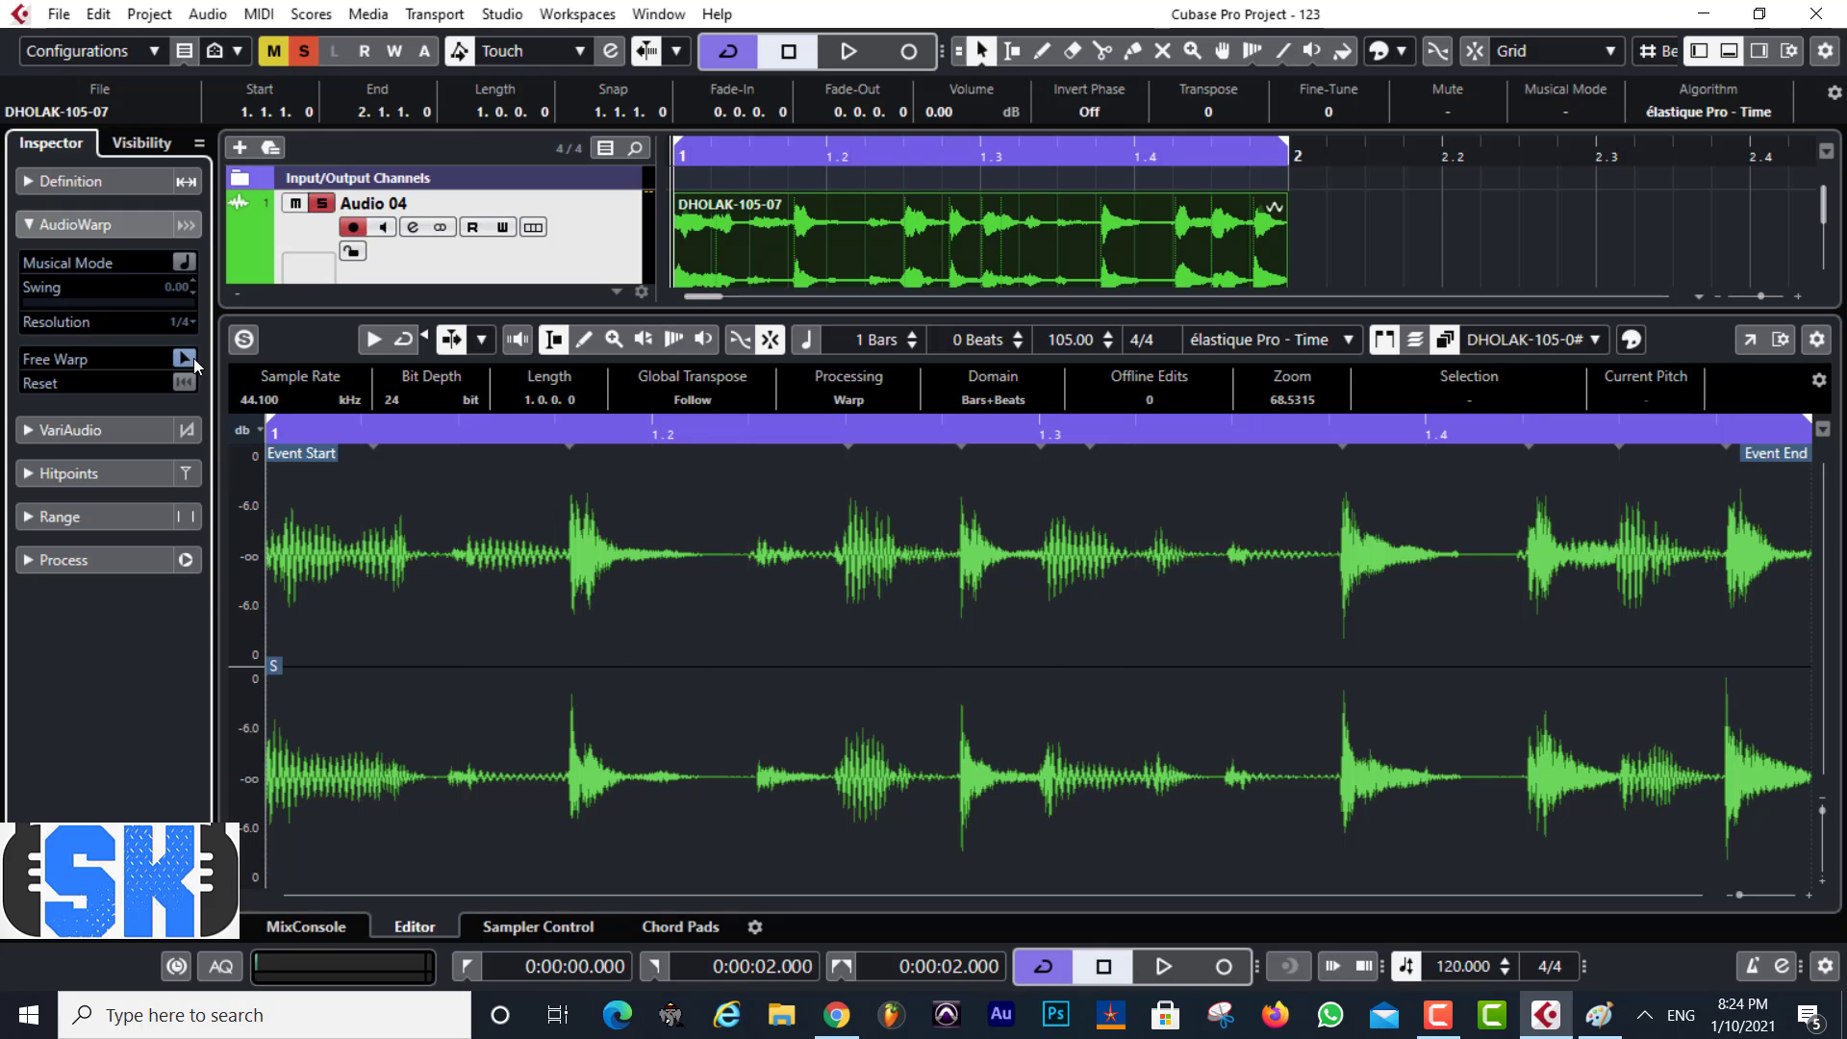
# Select the dholak waveform range from 1.1.4.106 to 1.3.4.3 and enable Free Warp
pyautogui.moveTo(691, 644); pyautogui.dragTo(1370, 662)
pyautogui.moveTo(641, 660); pyautogui.dragTo(1332, 651)
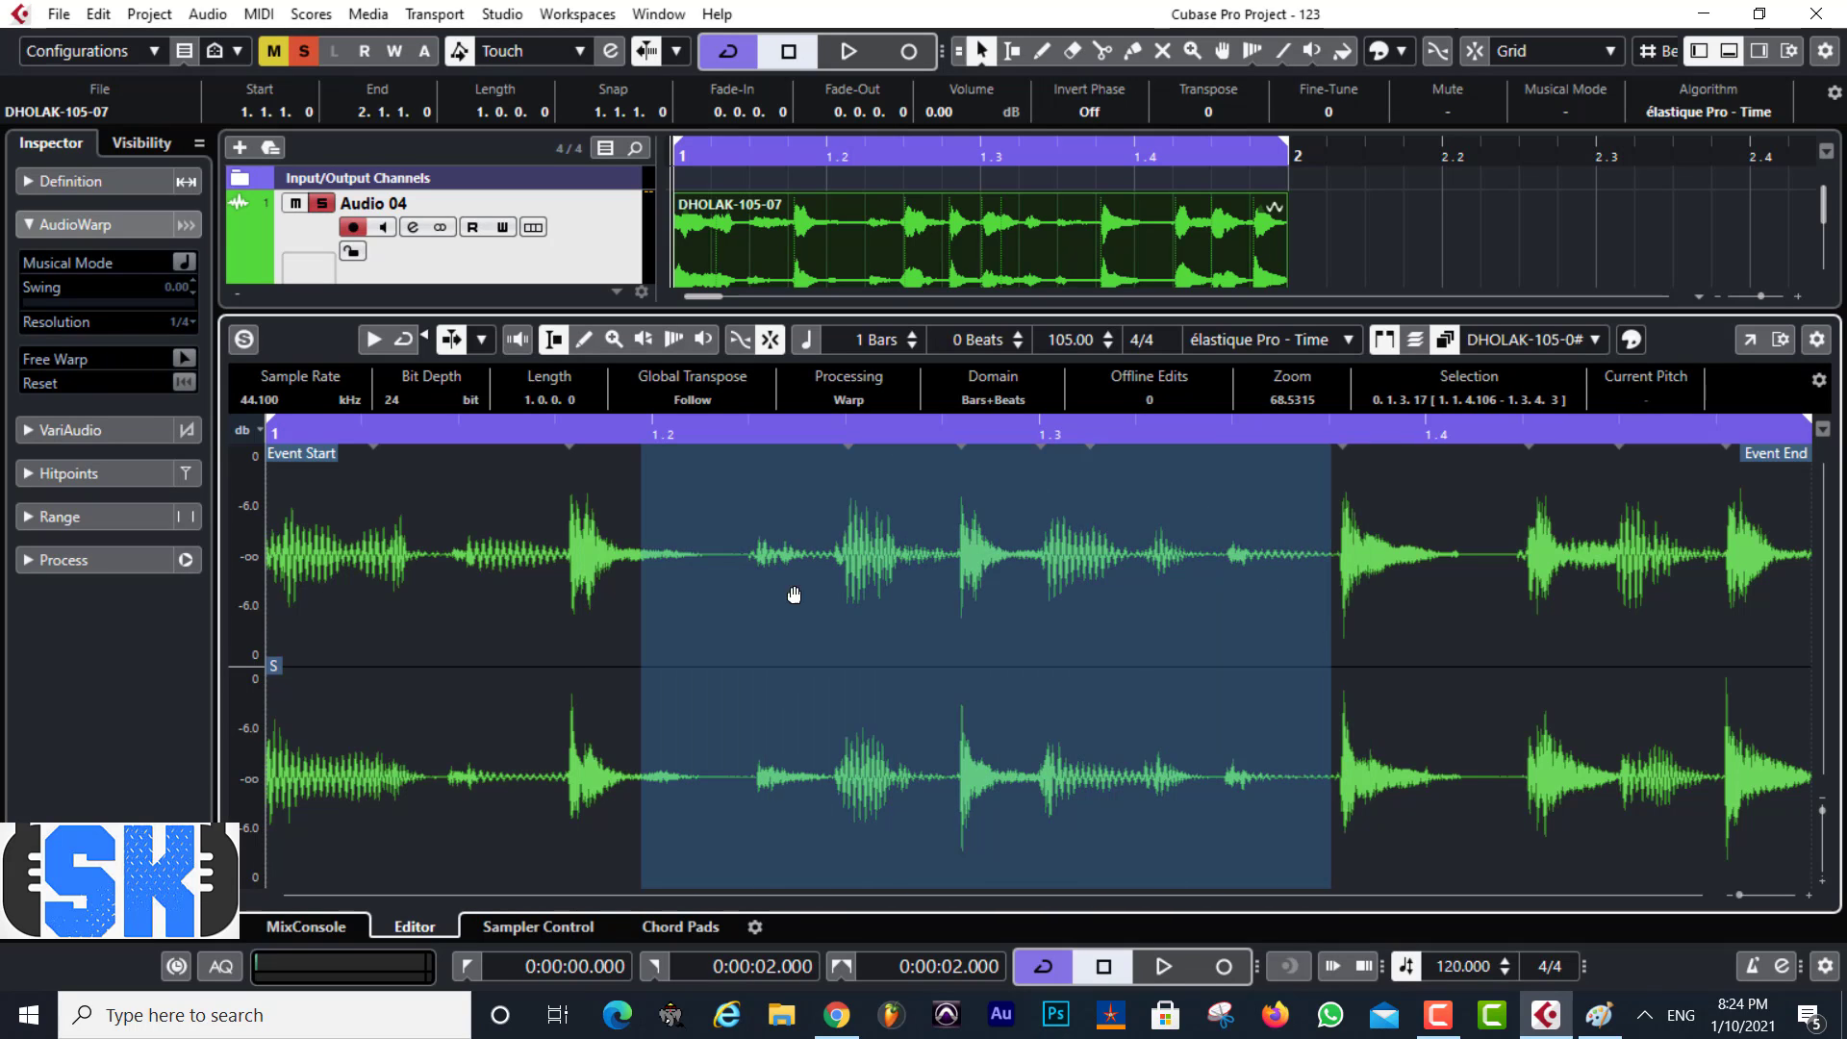
pyautogui.click(182, 361)
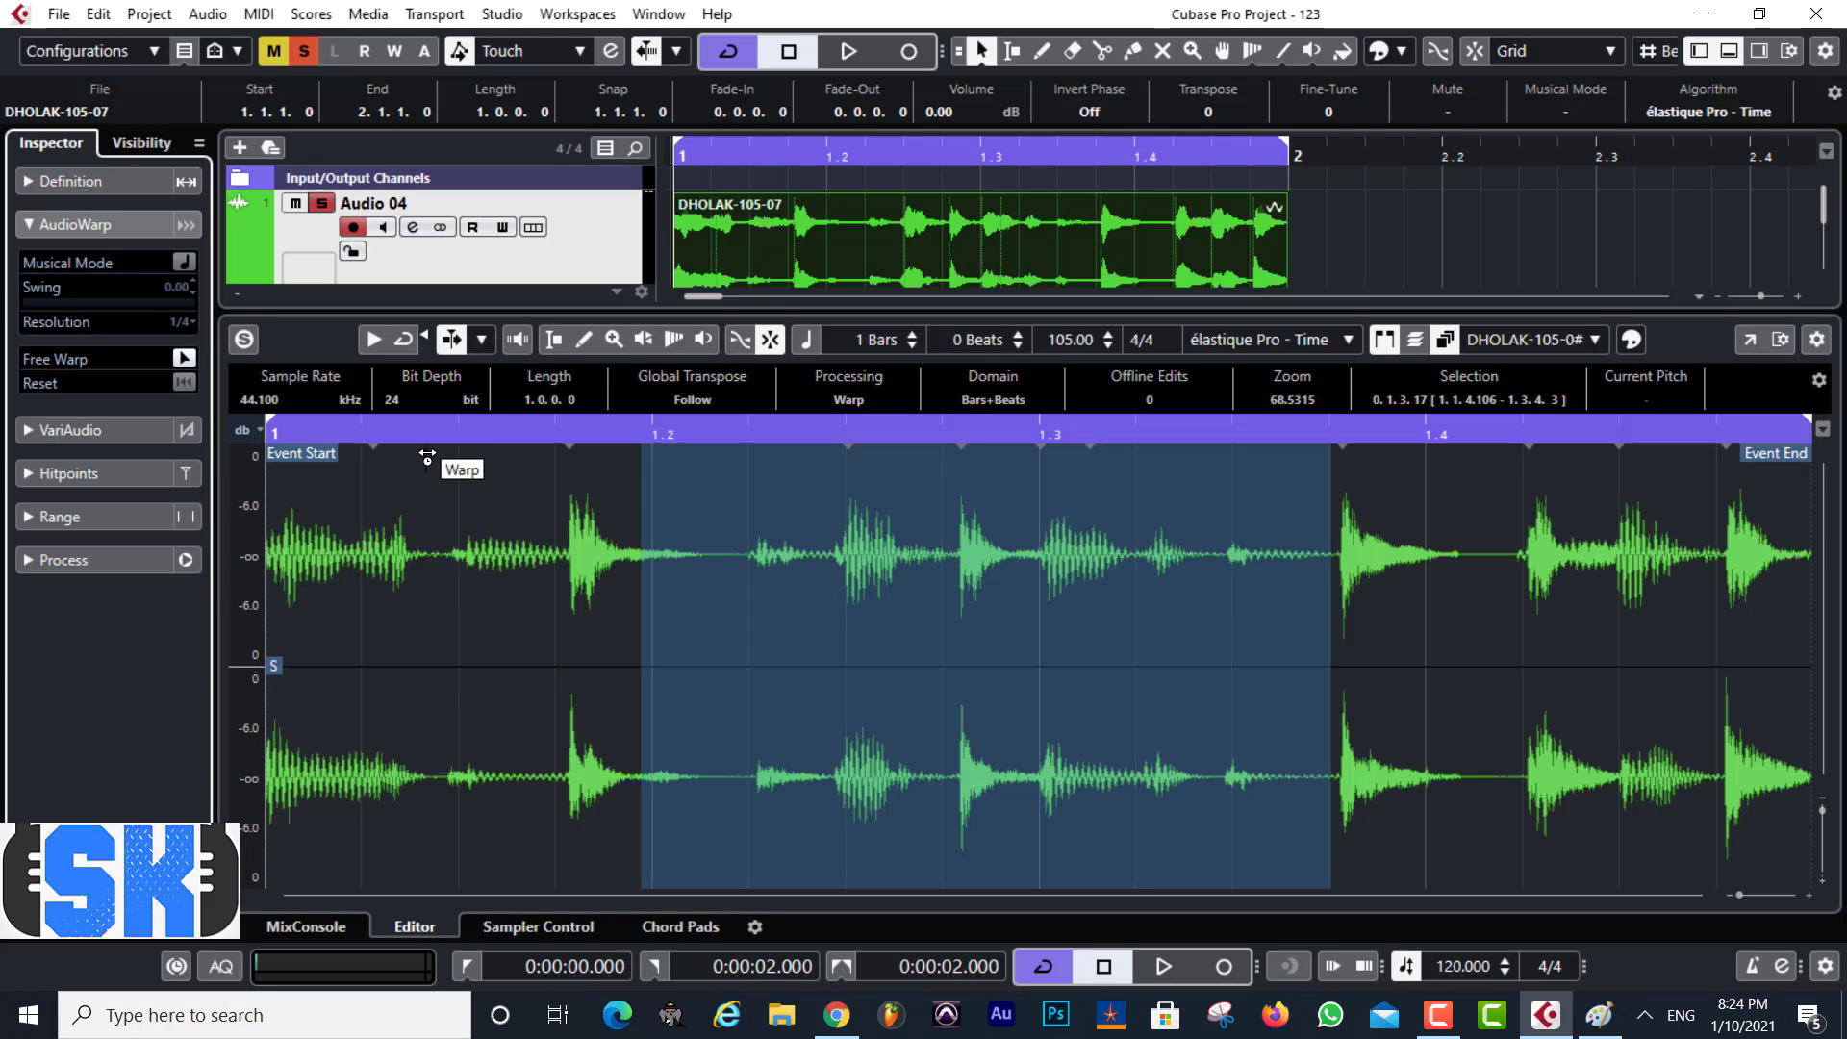
# Turn off Free Warp, clear the waveform range selection, and place the playhead just before the hit preceding beat 1.2
pyautogui.click(184, 358)
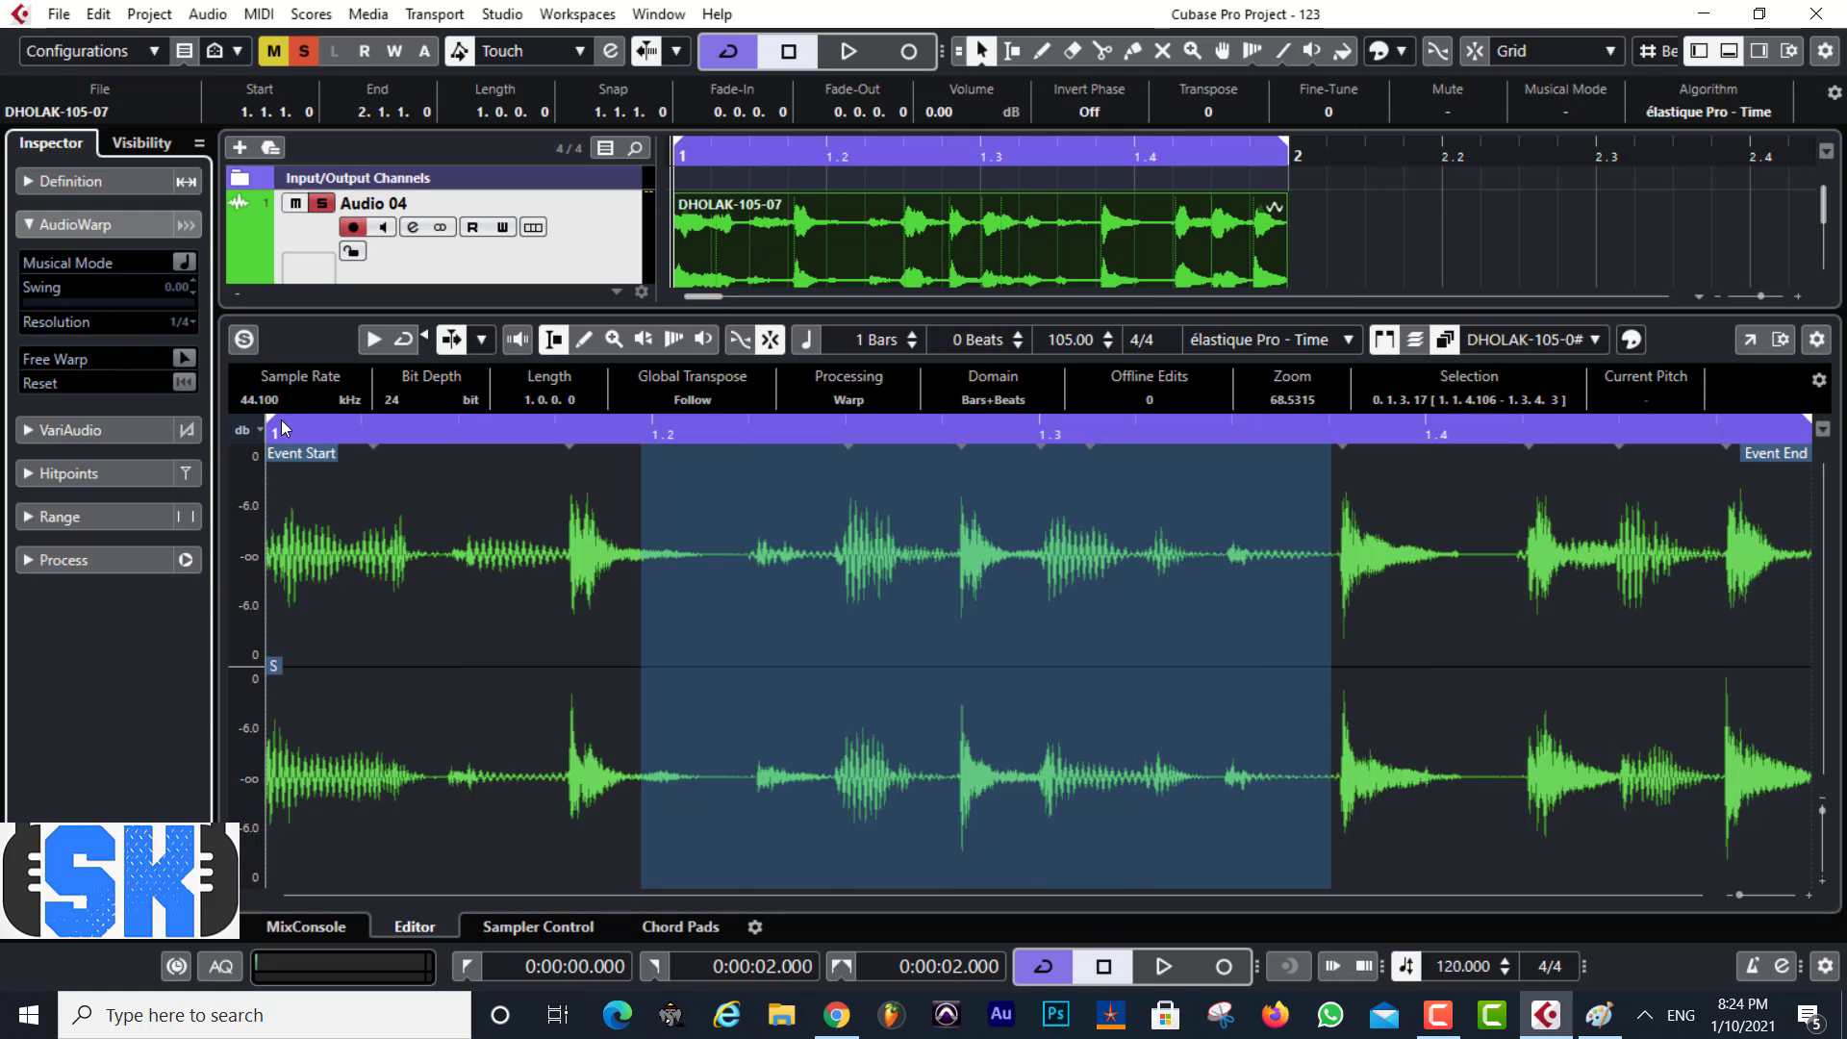
pyautogui.click(593, 615)
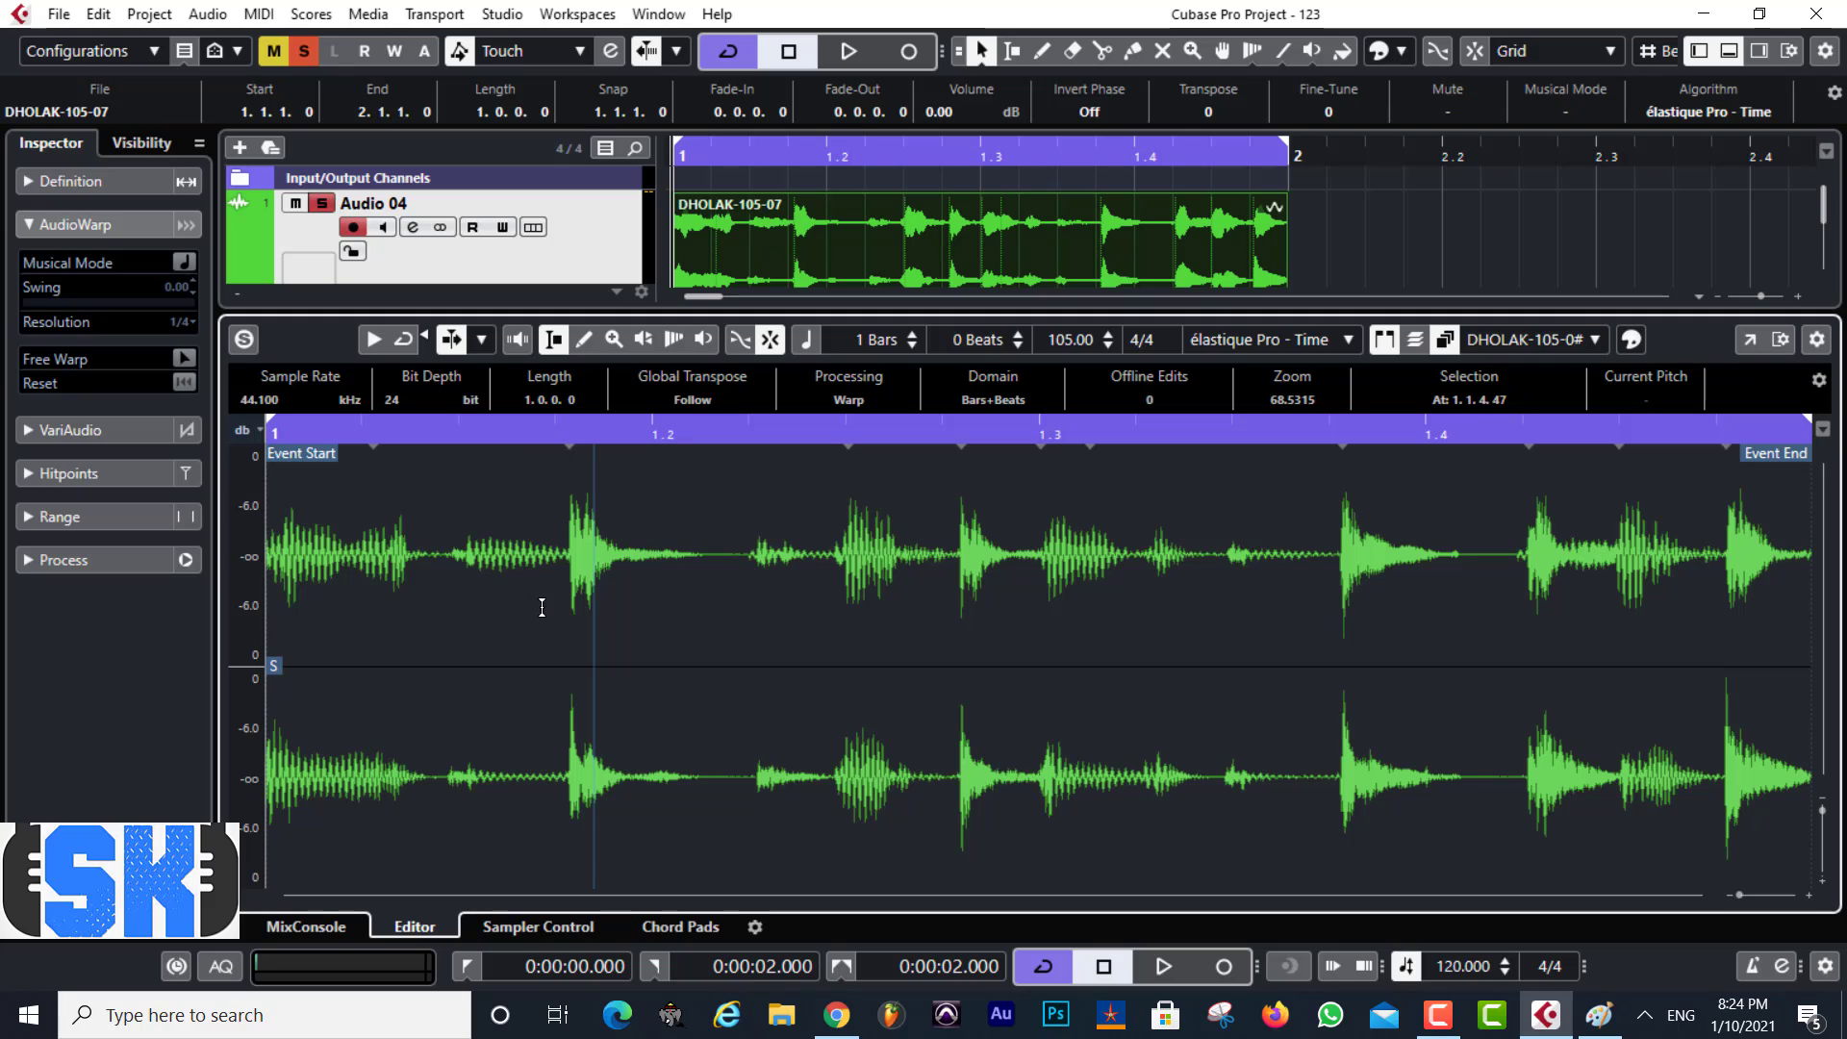
pyautogui.click(555, 430)
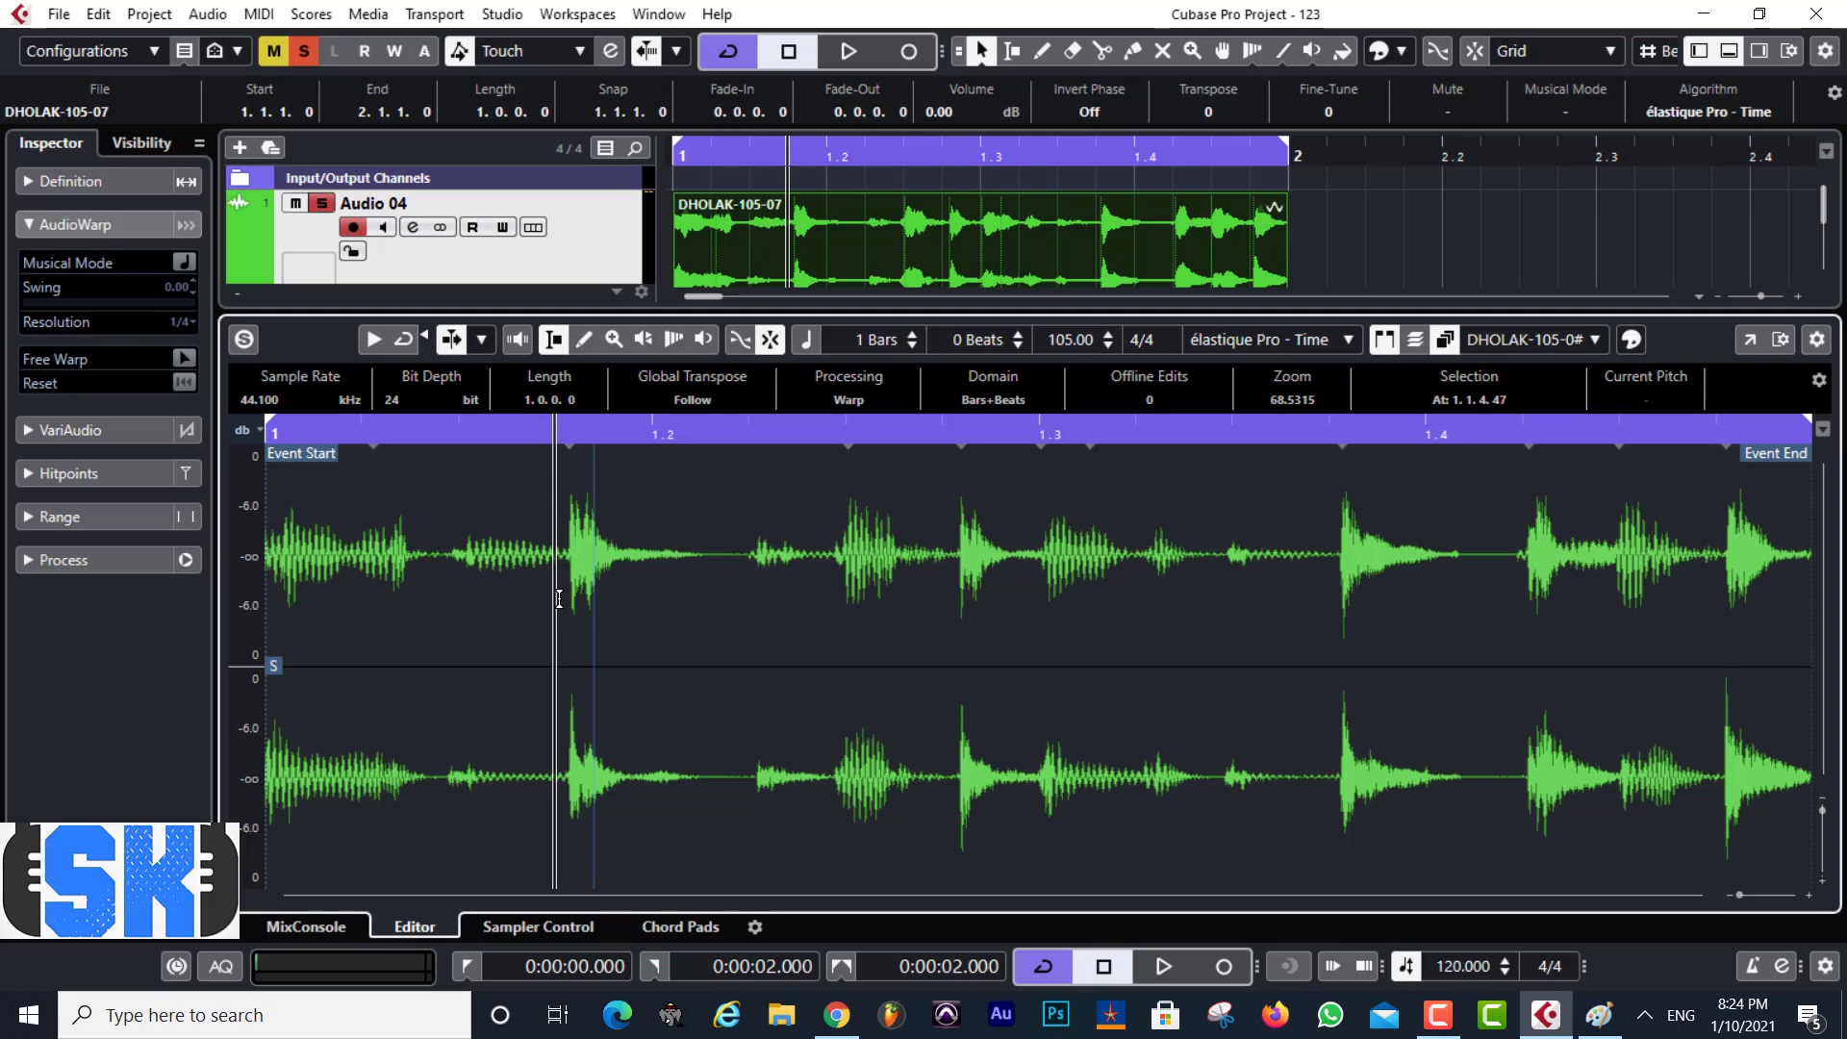
# With Free Warp on, add warp markers just before the hit preceding beat 1.2 and just before beat 1.3
pyautogui.click(185, 357)
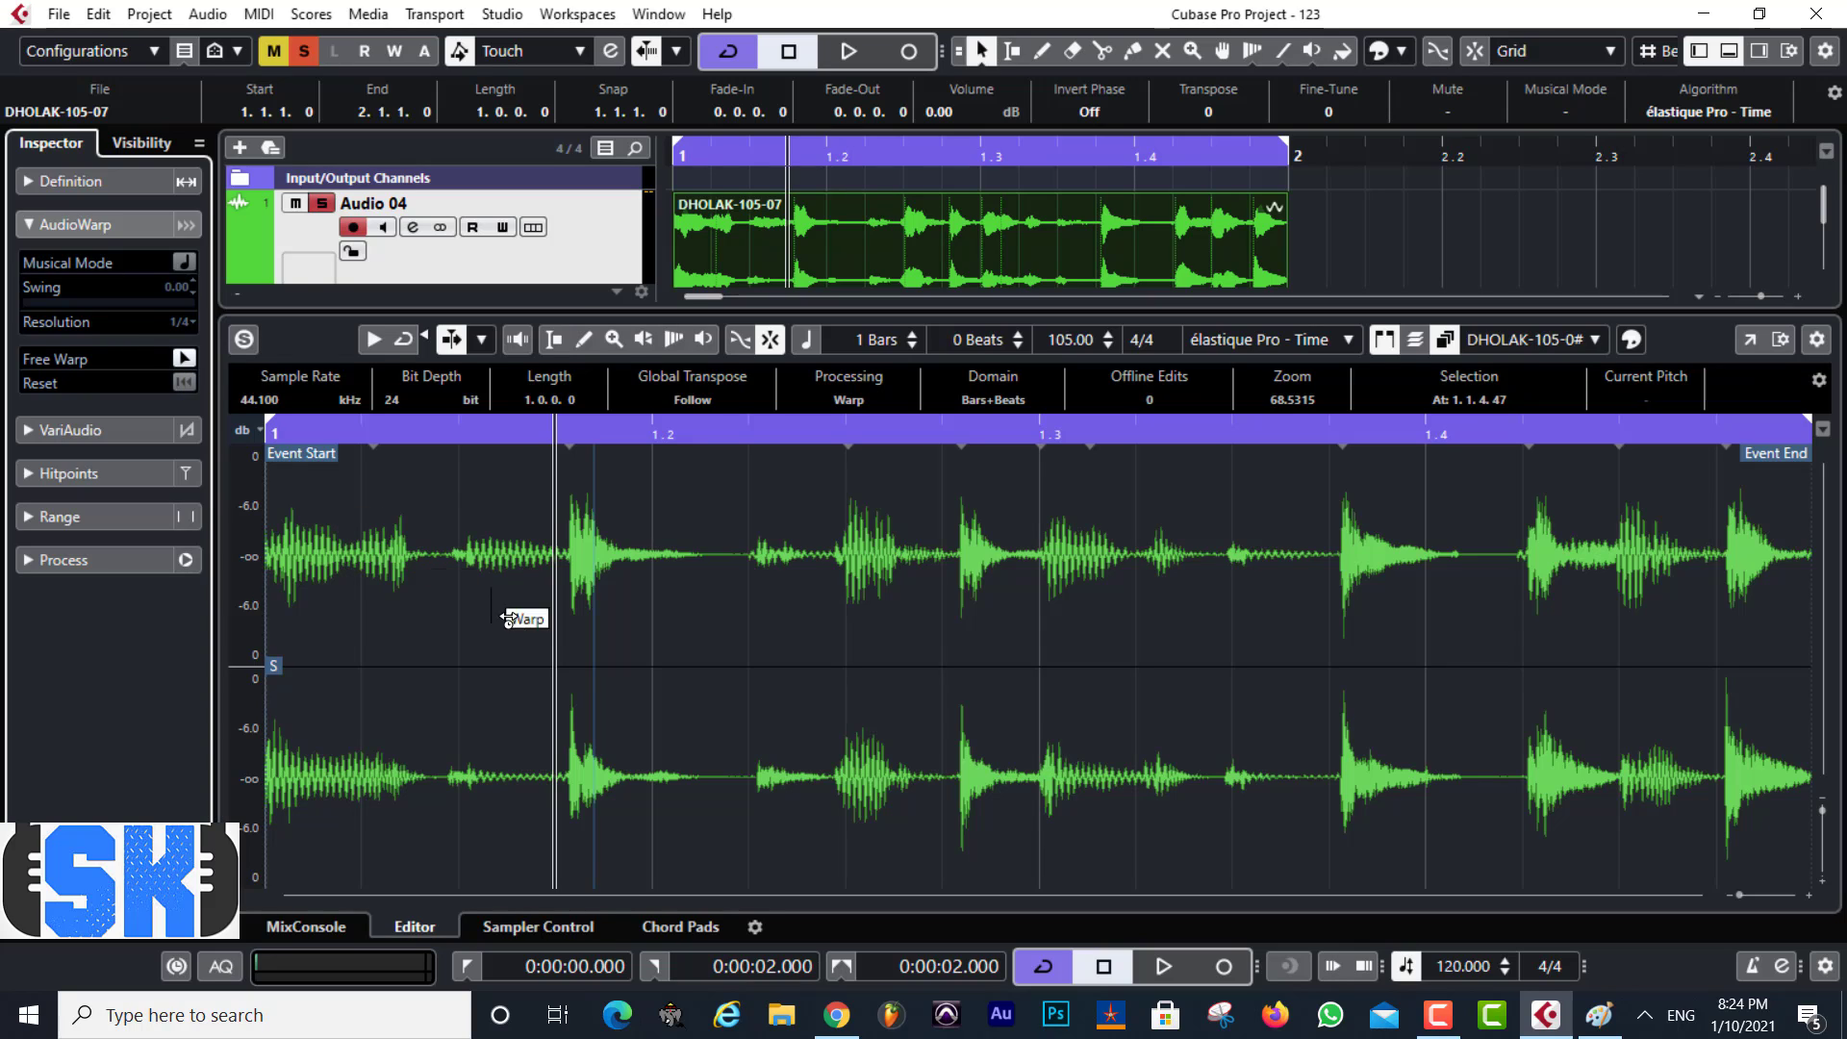
pyautogui.click(556, 659)
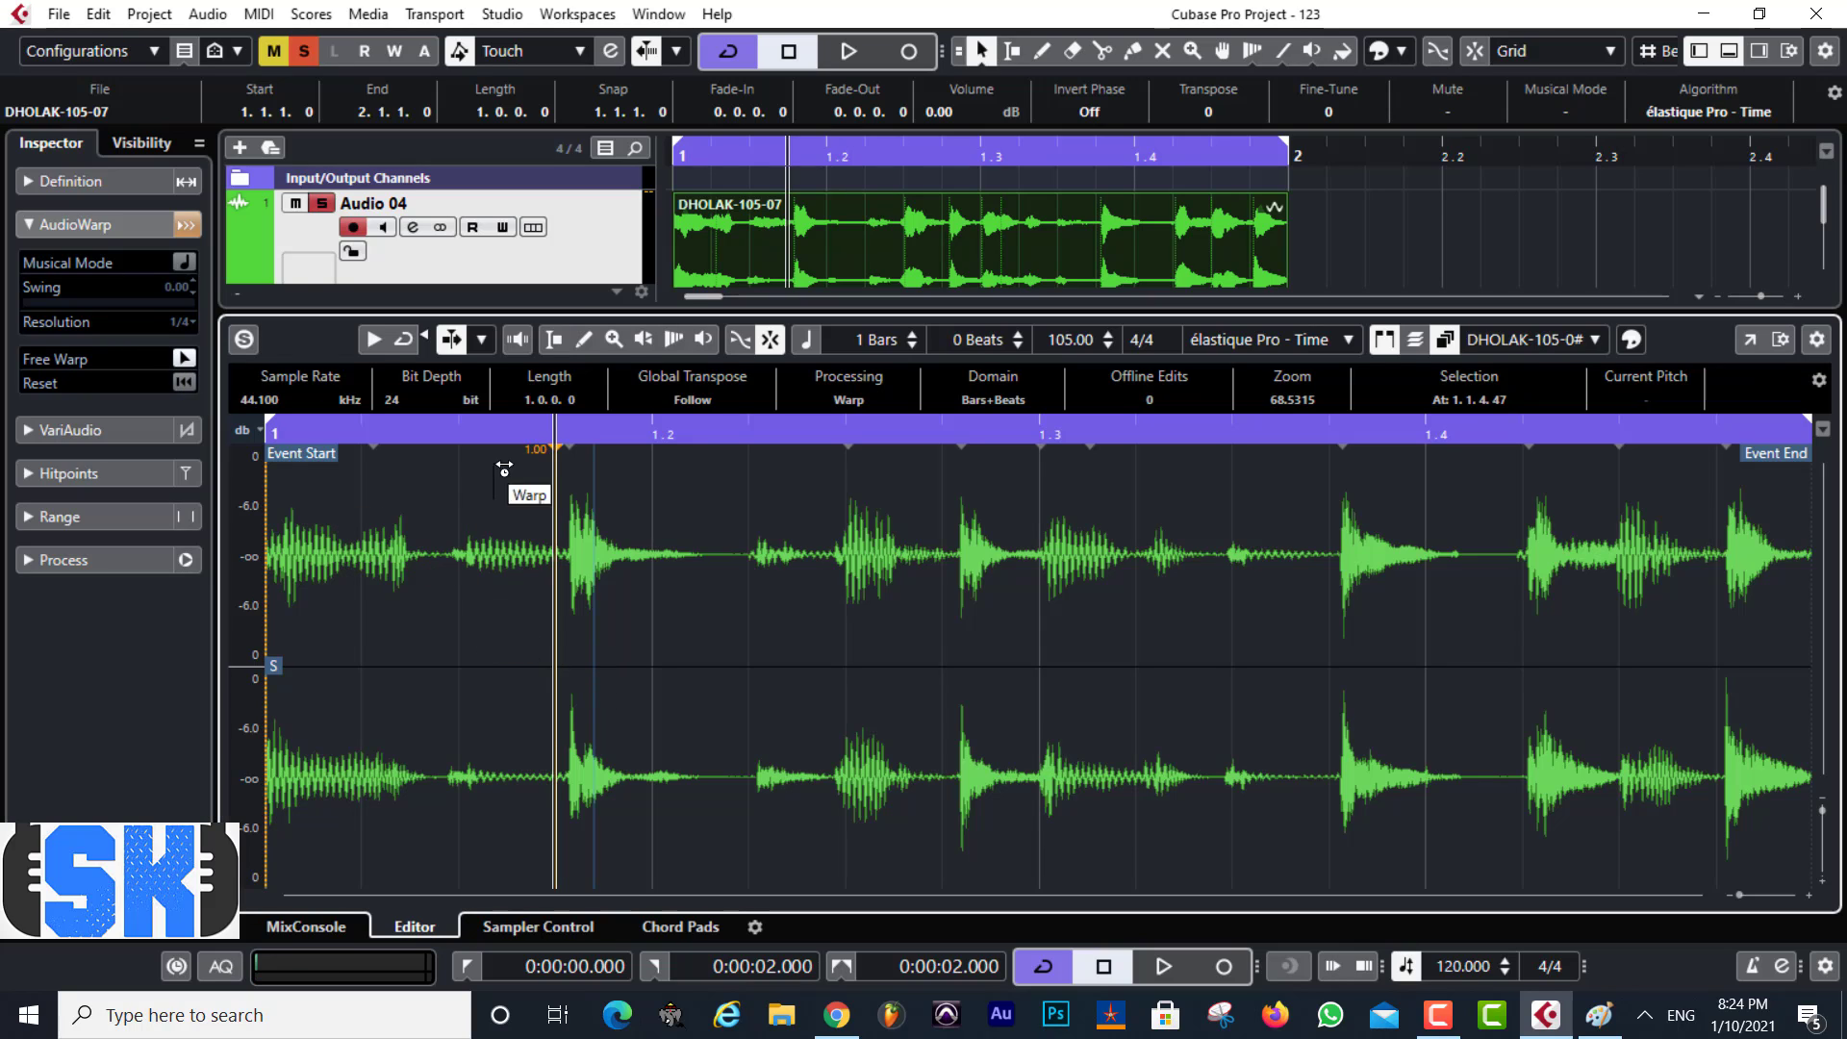
pyautogui.moveTo(515, 431); pyautogui.dragTo(459, 424)
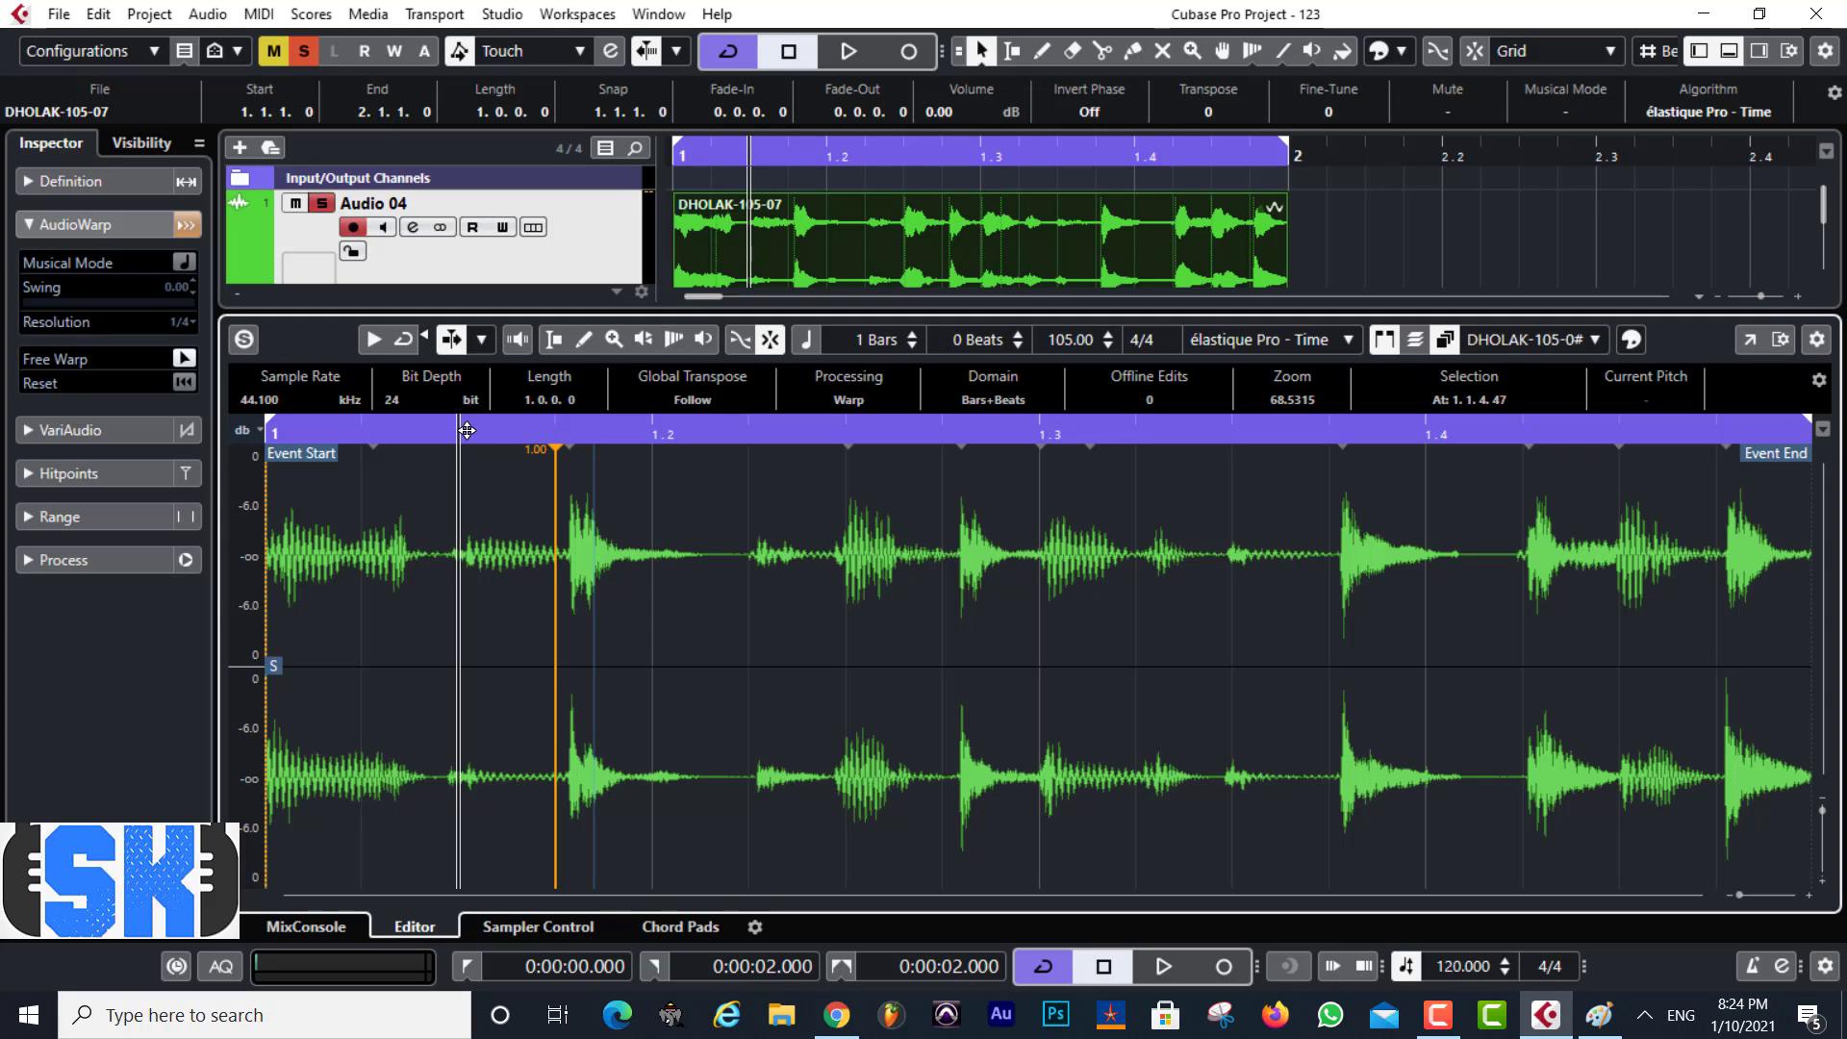
pyautogui.click(1040, 433)
pyautogui.click(1039, 497)
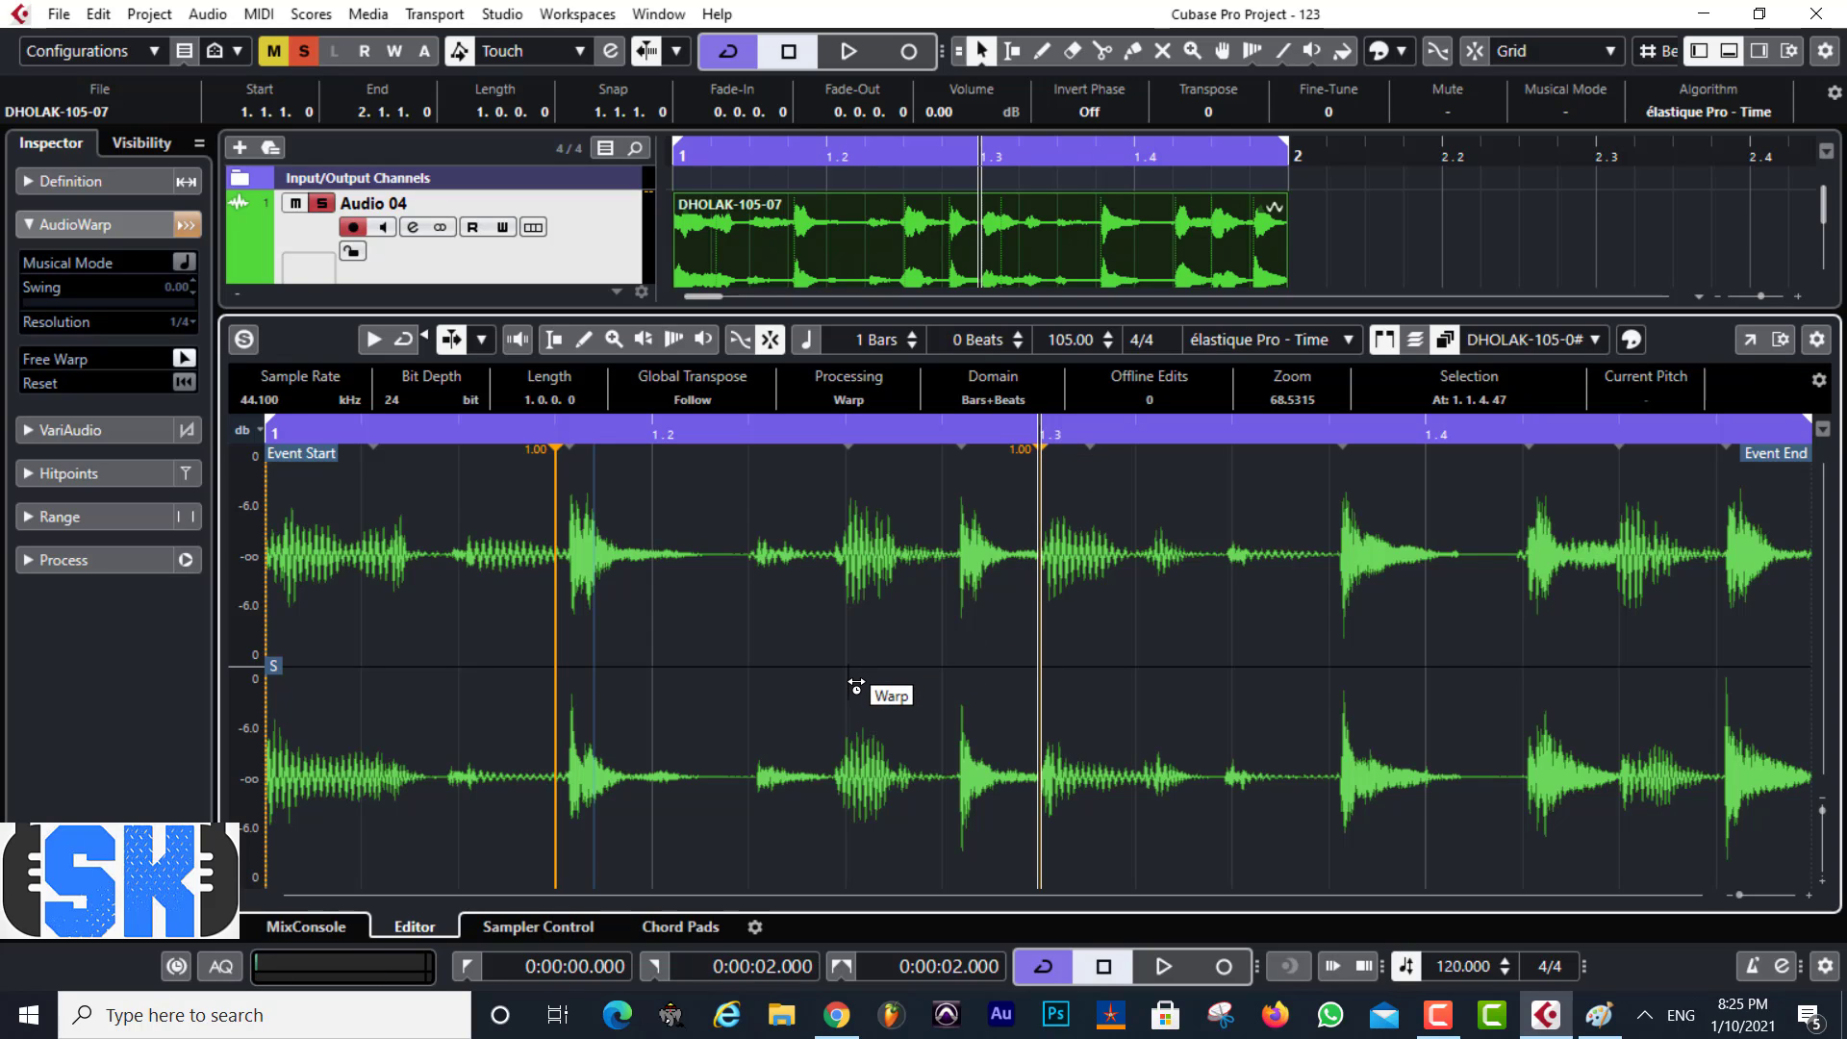
# Shift both warp markers, before beat 1.2 and at beat 1.3, slightly earlier in the dholak loop
pyautogui.press('h')
pyautogui.press('h')
pyautogui.press('h')
pyautogui.press('h')
pyautogui.press('h')
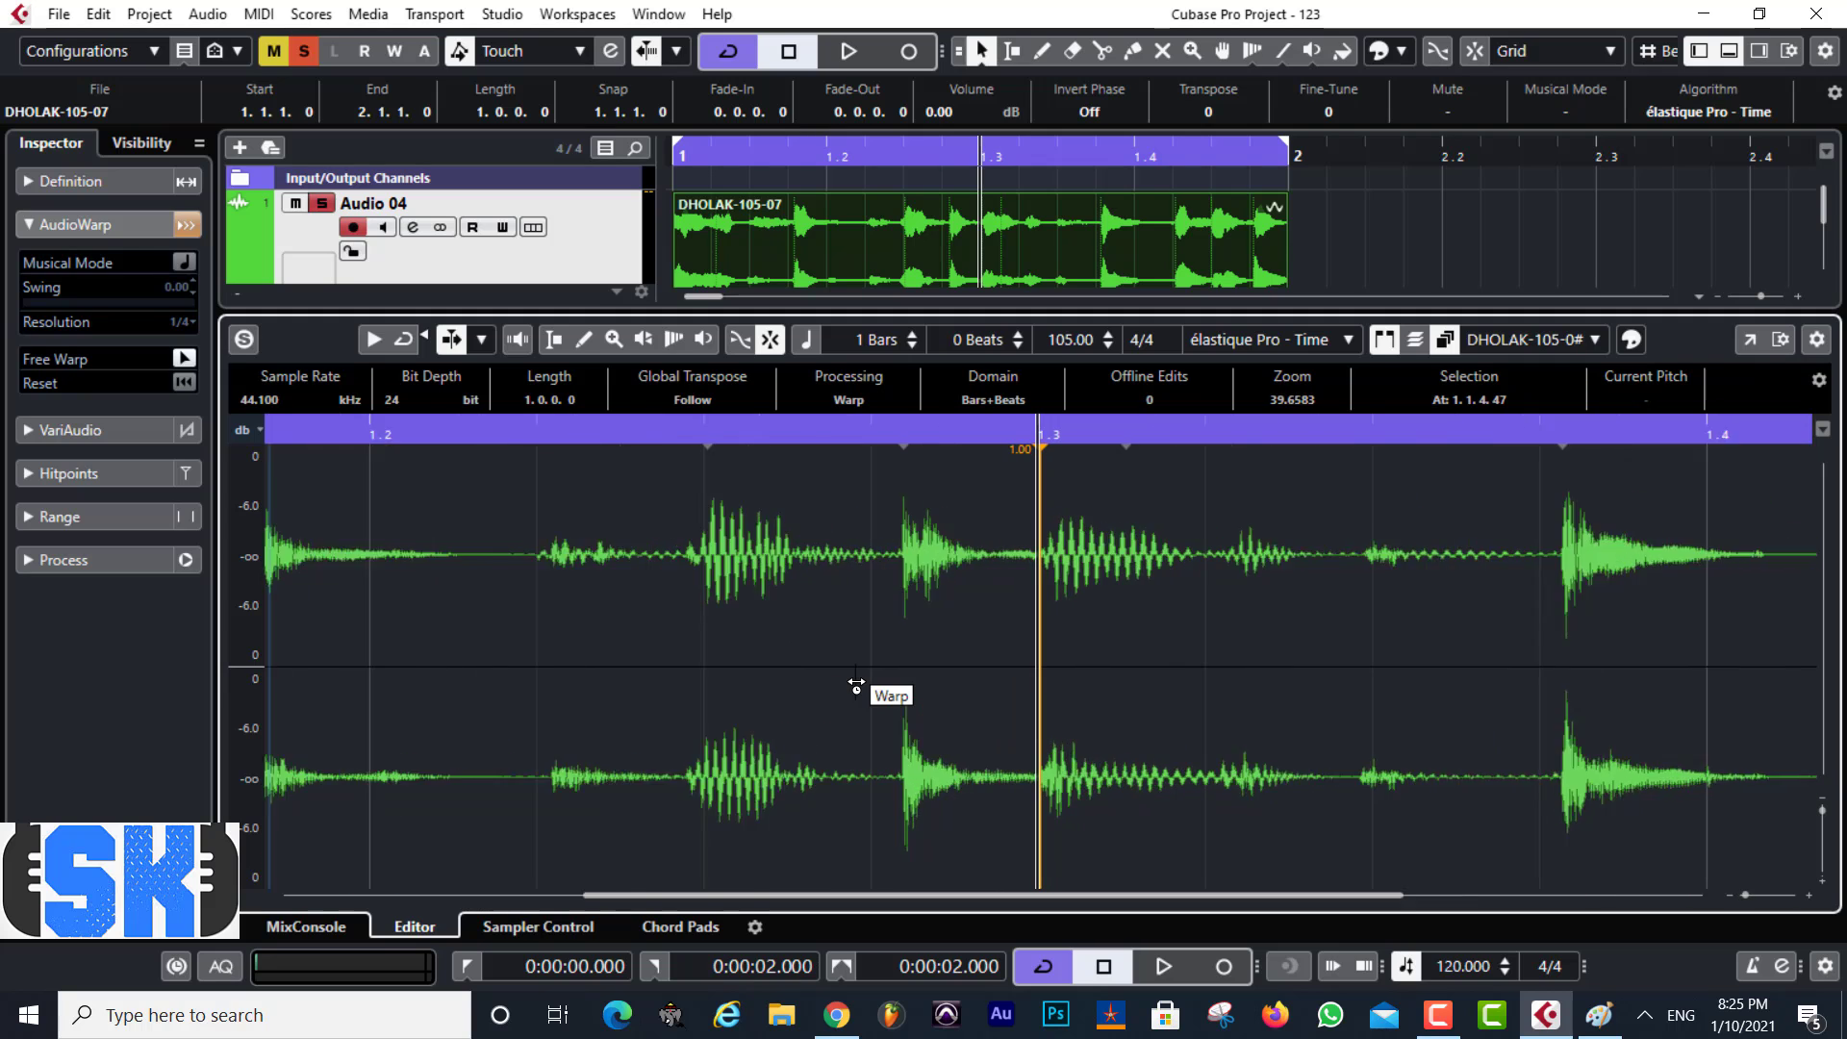
pyautogui.press('g')
pyautogui.press('g')
pyautogui.press('g')
pyautogui.press('g')
pyautogui.press('g')
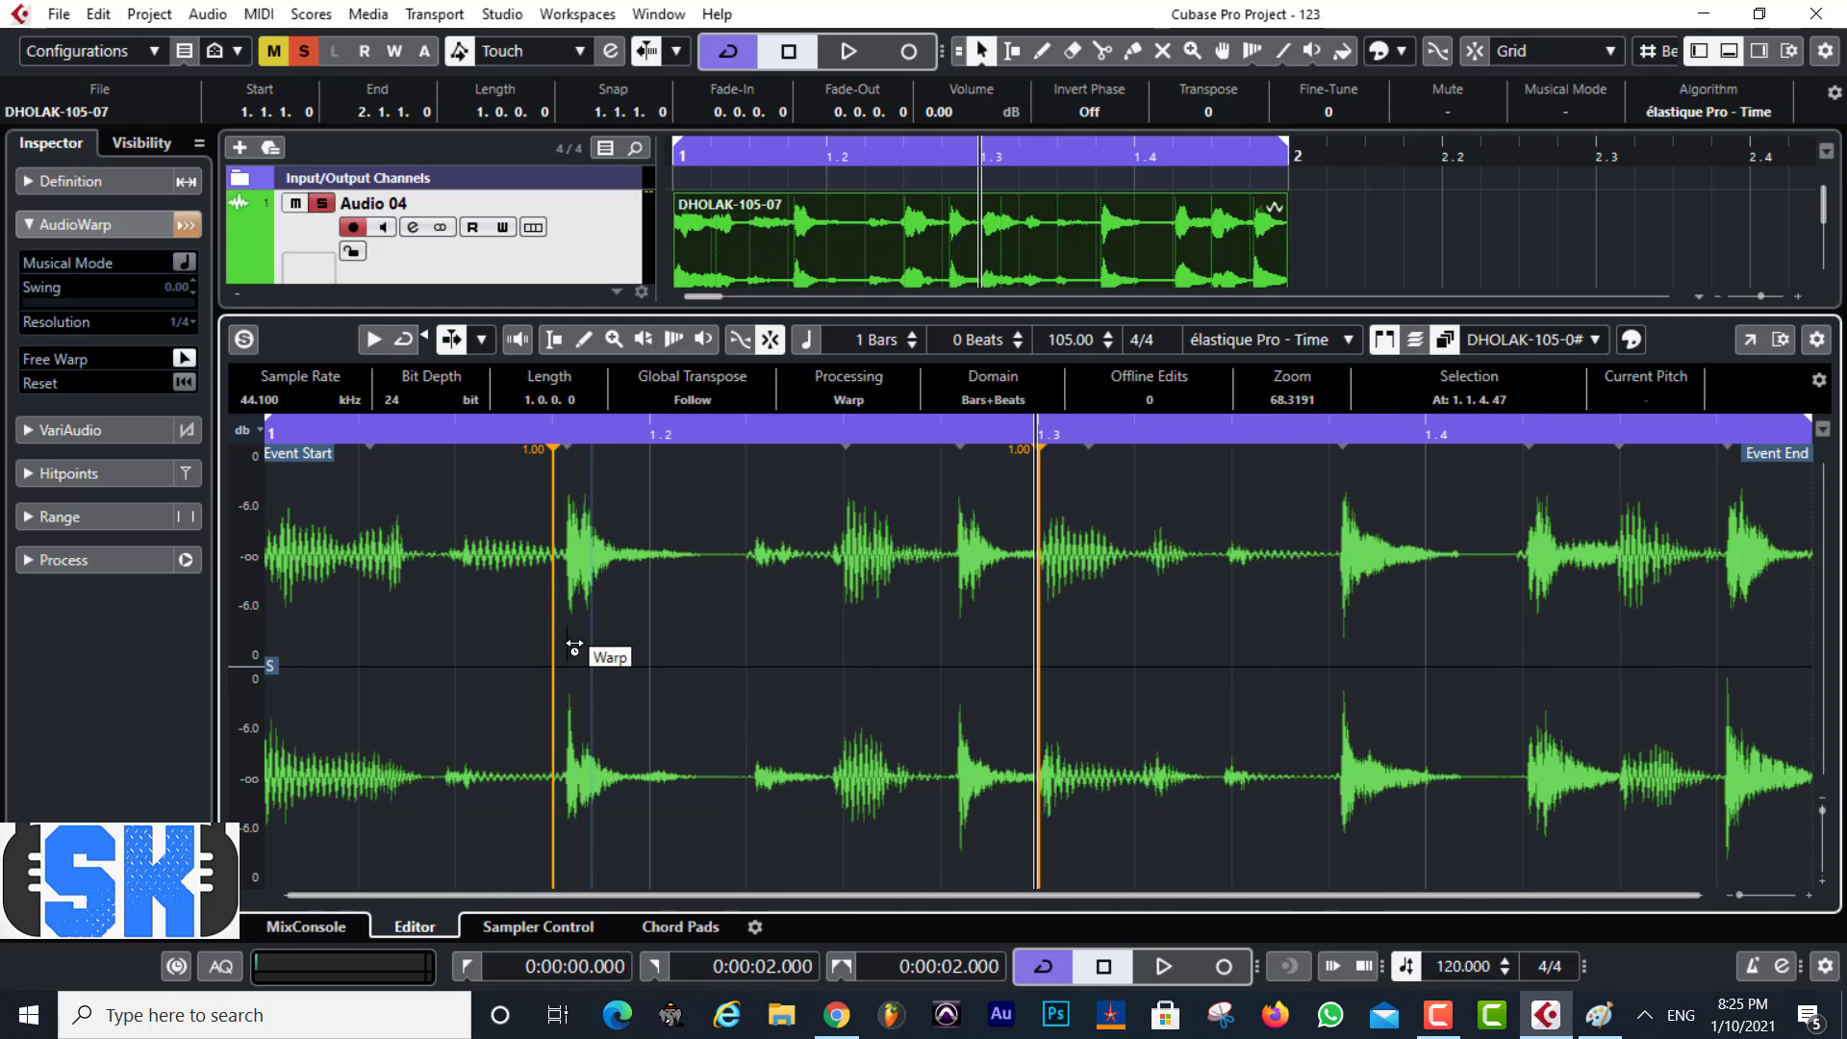
pyautogui.moveTo(555, 654); pyautogui.dragTo(537, 654)
pyautogui.moveTo(1047, 642); pyautogui.dragTo(1023, 651)
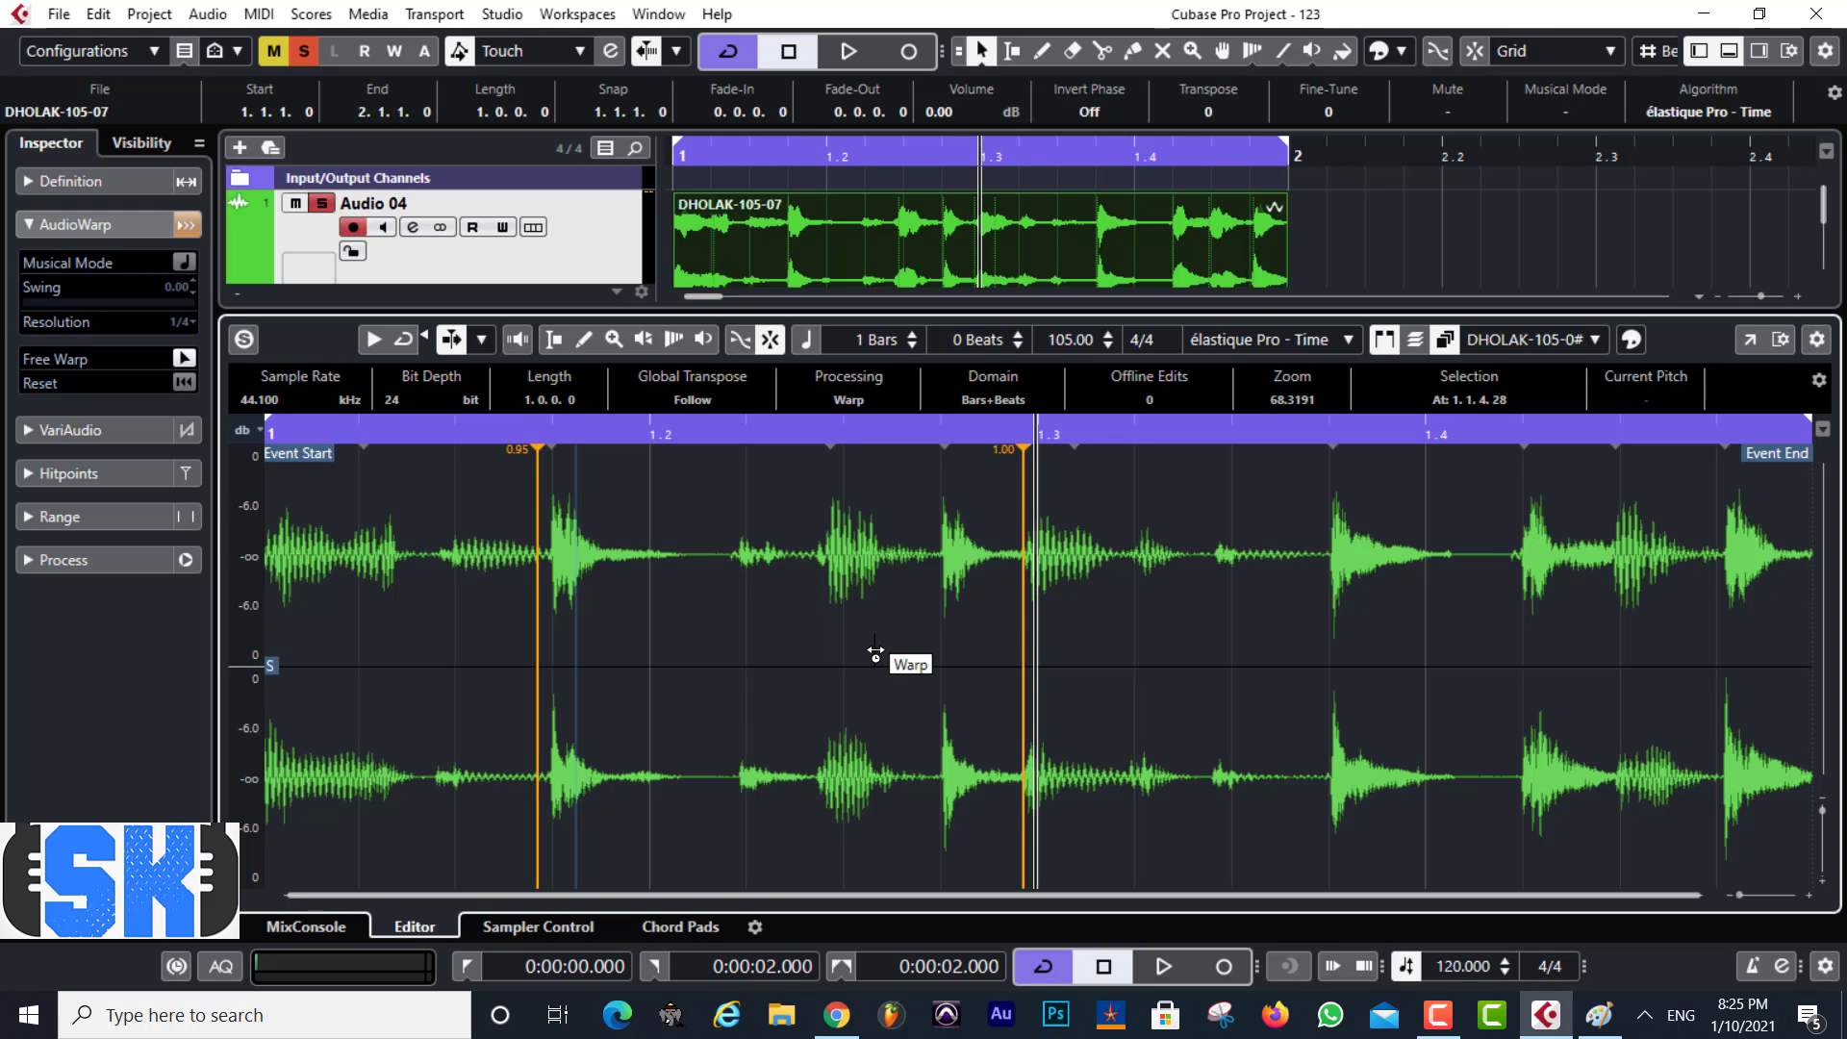
# Undo both warp marker shifts and remove the two added markers
pyautogui.hotkey('ctrl', 'z')
pyautogui.hotkey('ctrl', 'z')
pyautogui.hotkey('ctrl', 'z')
pyautogui.hotkey('ctrl', 'z')
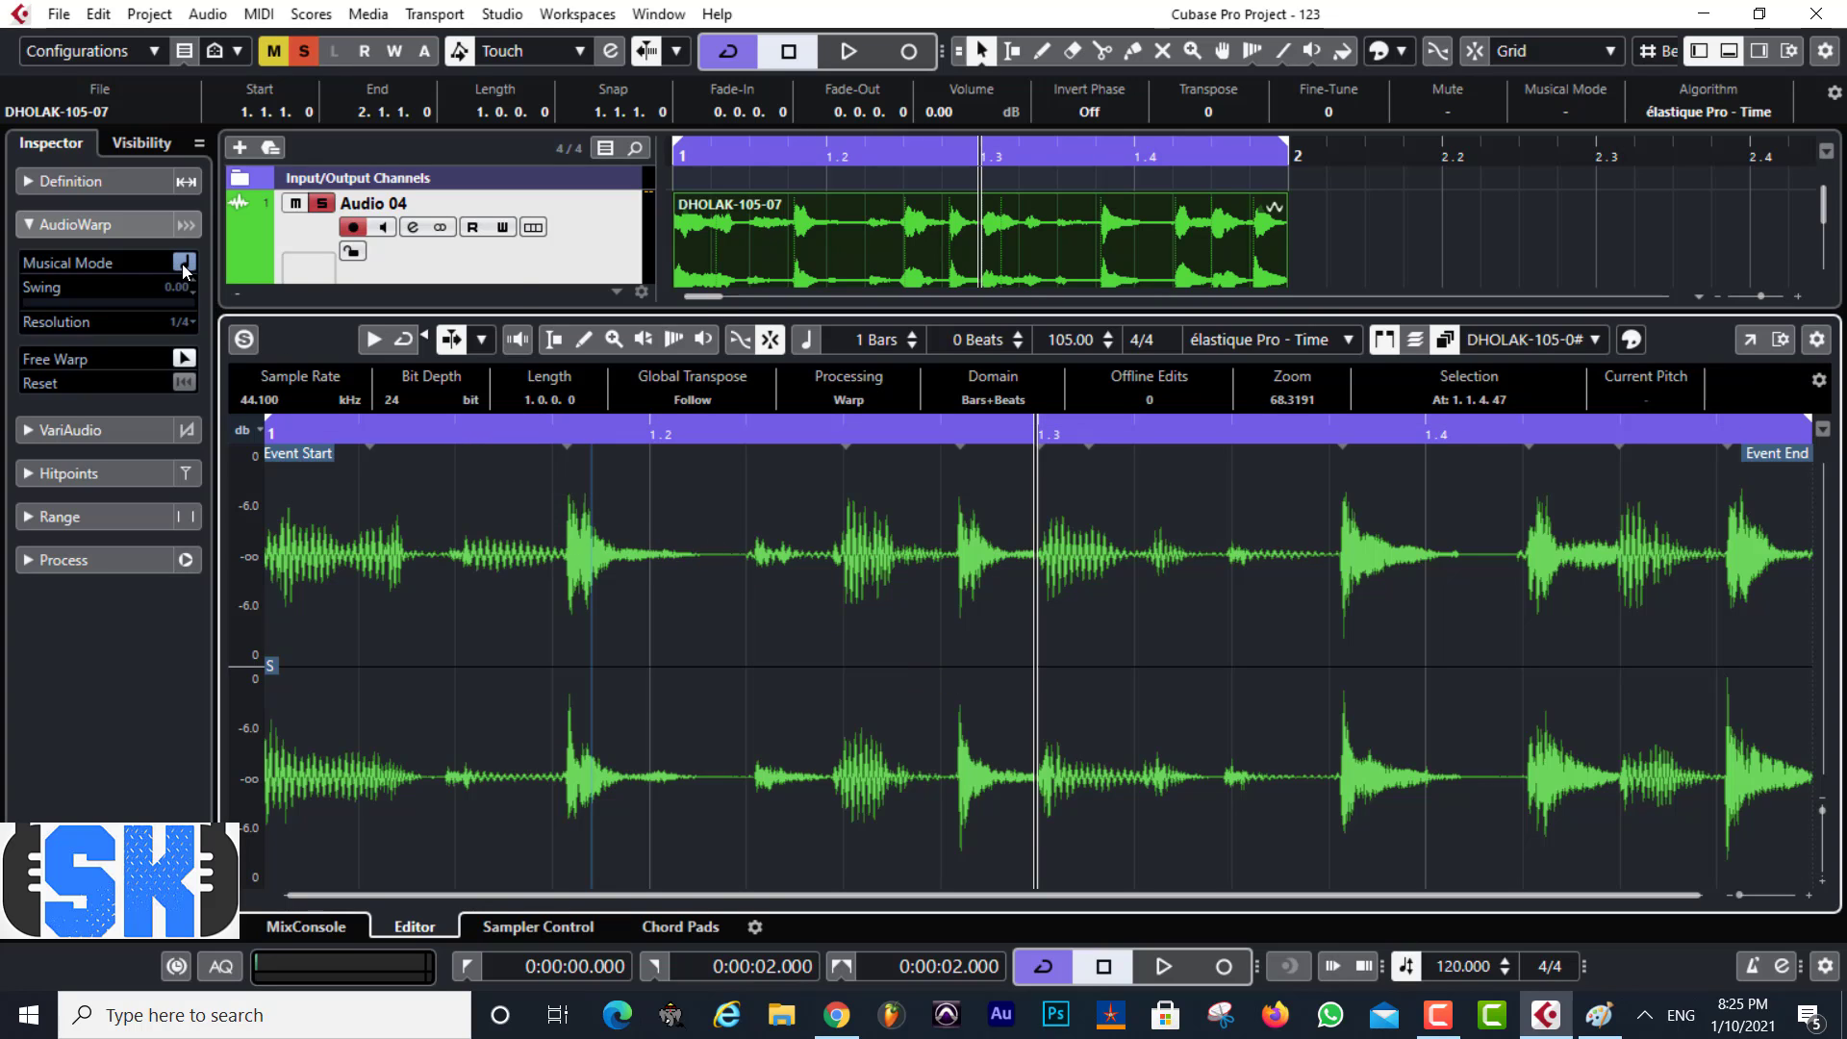
# Turn on Musical Mode for the dholak loop and set the swing resolution to 1/16
pyautogui.click(179, 323)
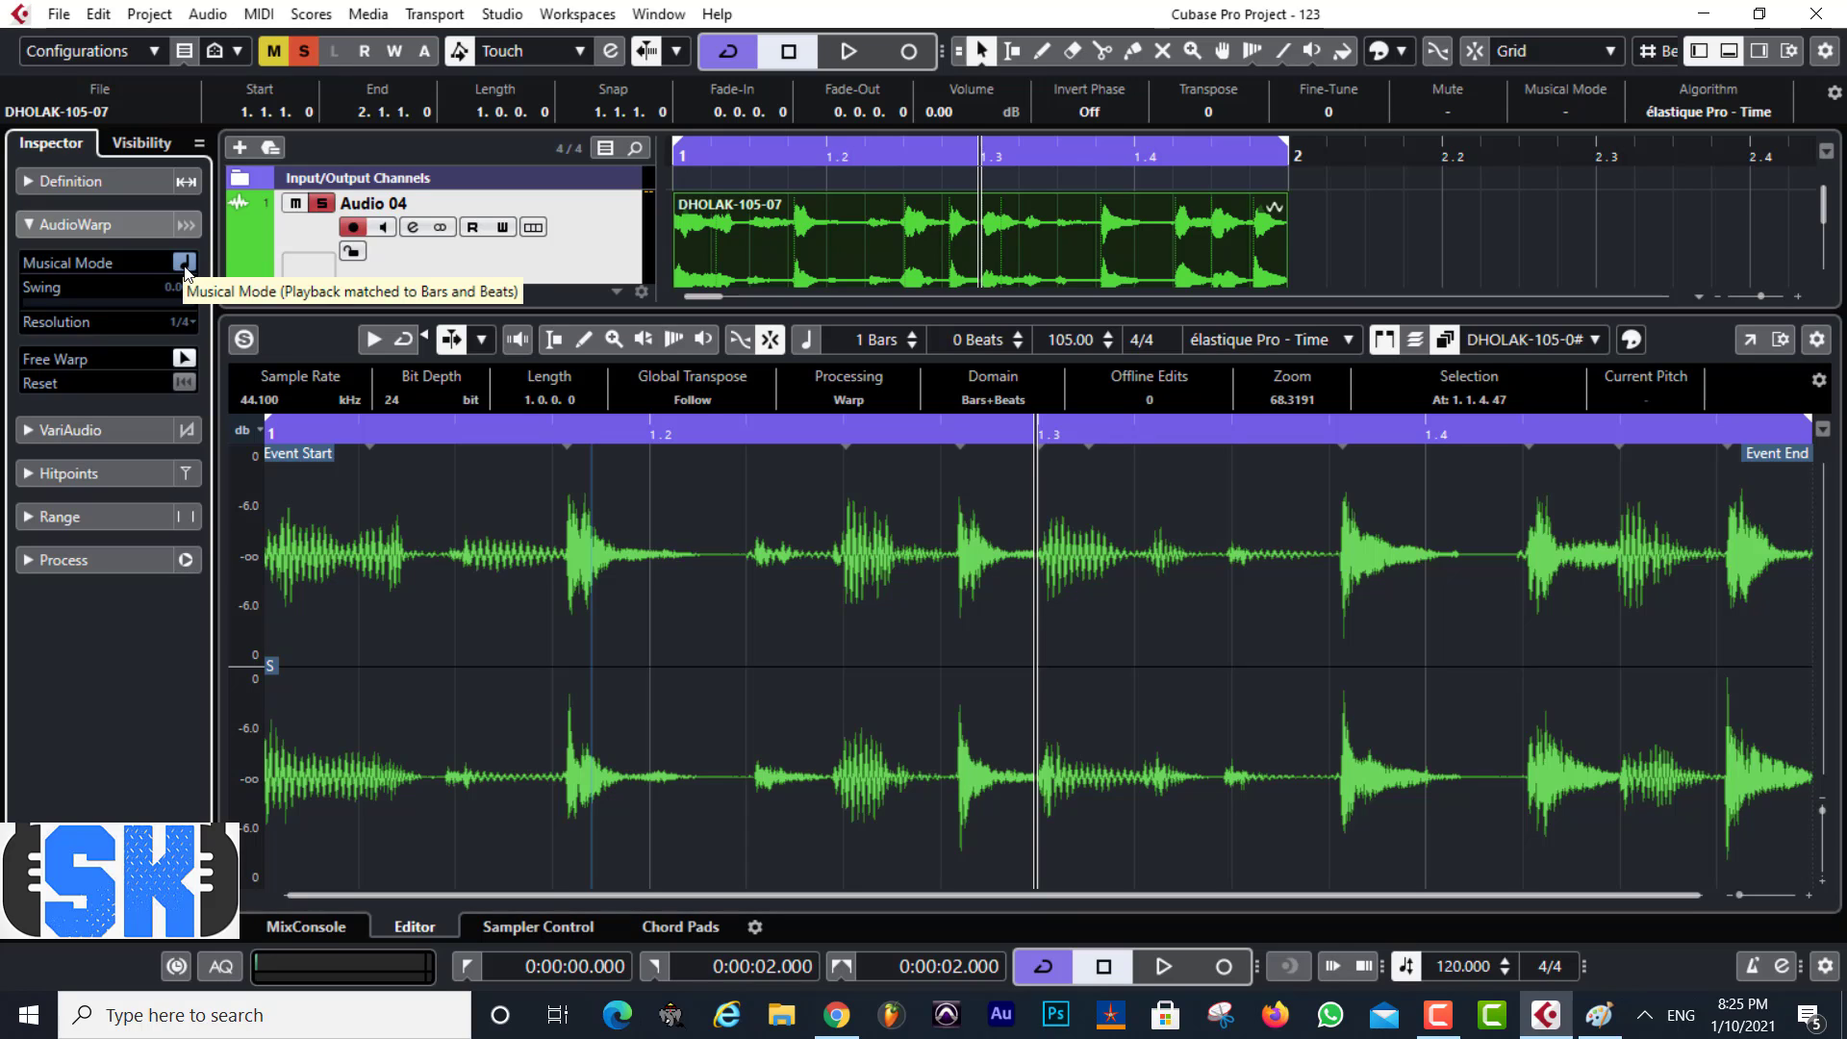
pyautogui.click(185, 269)
pyautogui.click(183, 321)
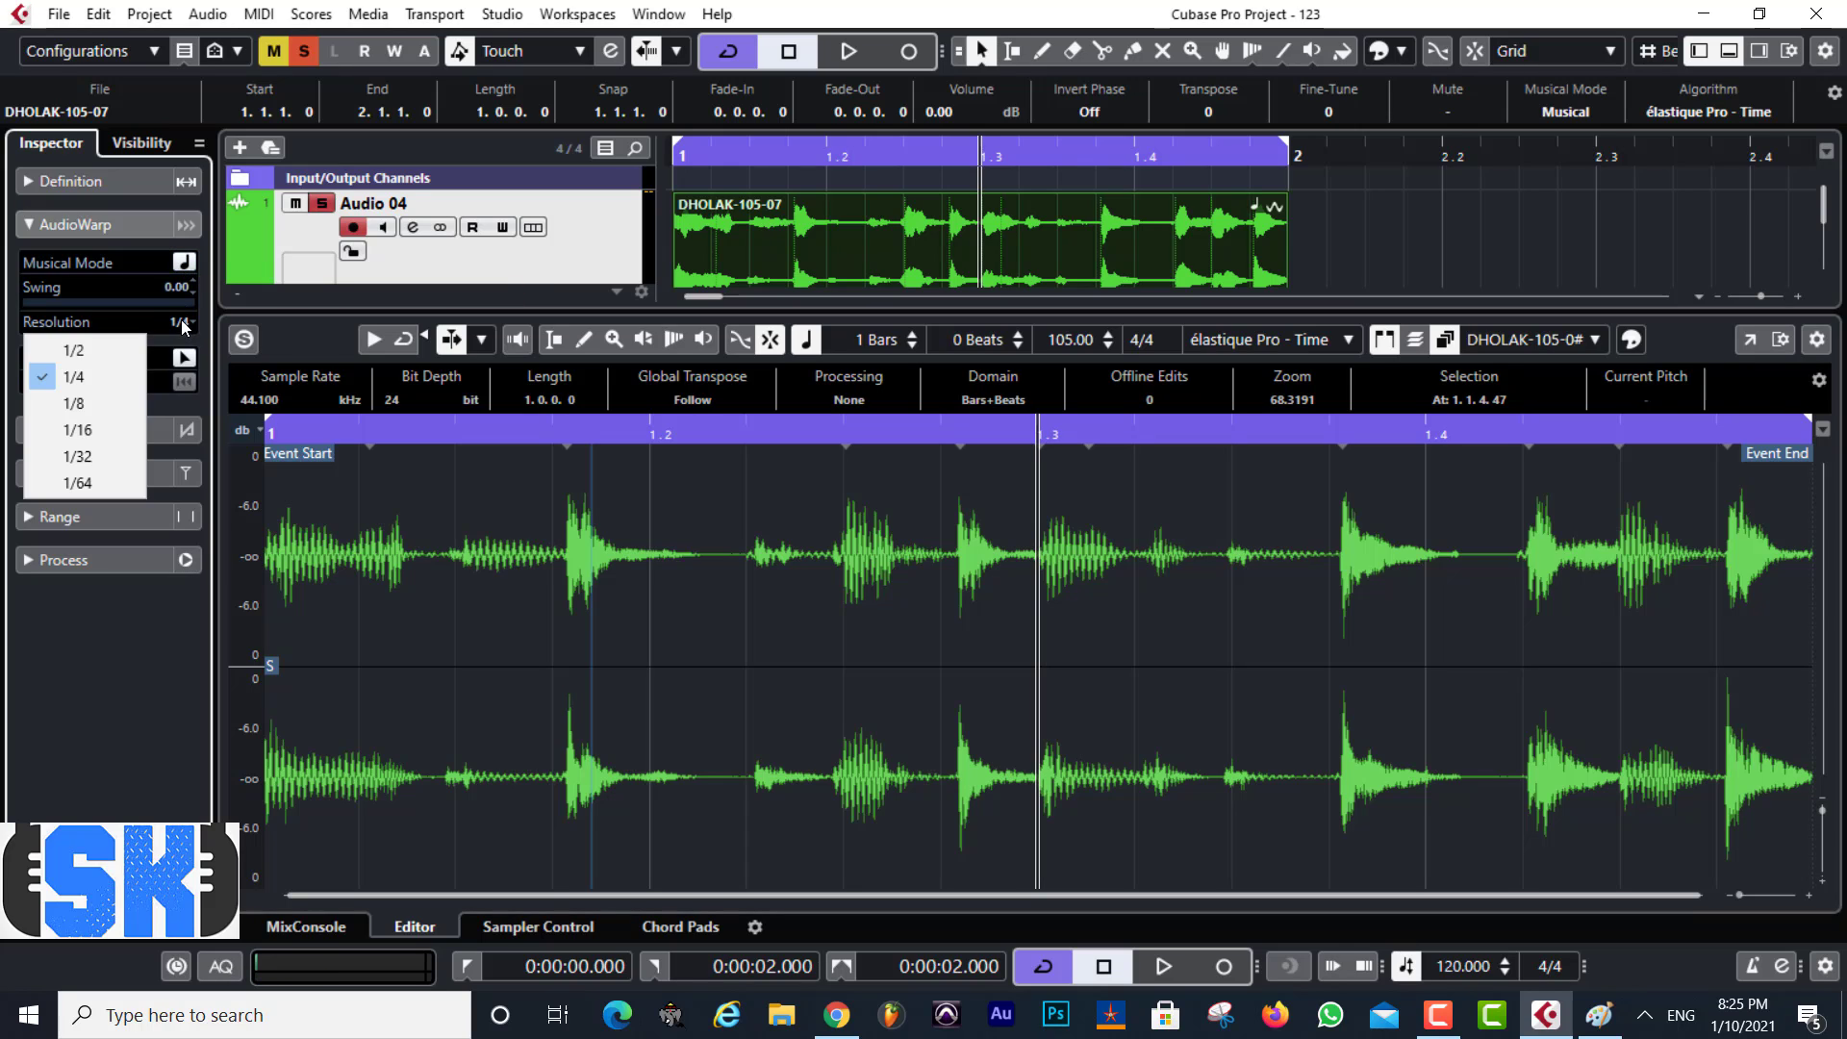
pyautogui.click(91, 430)
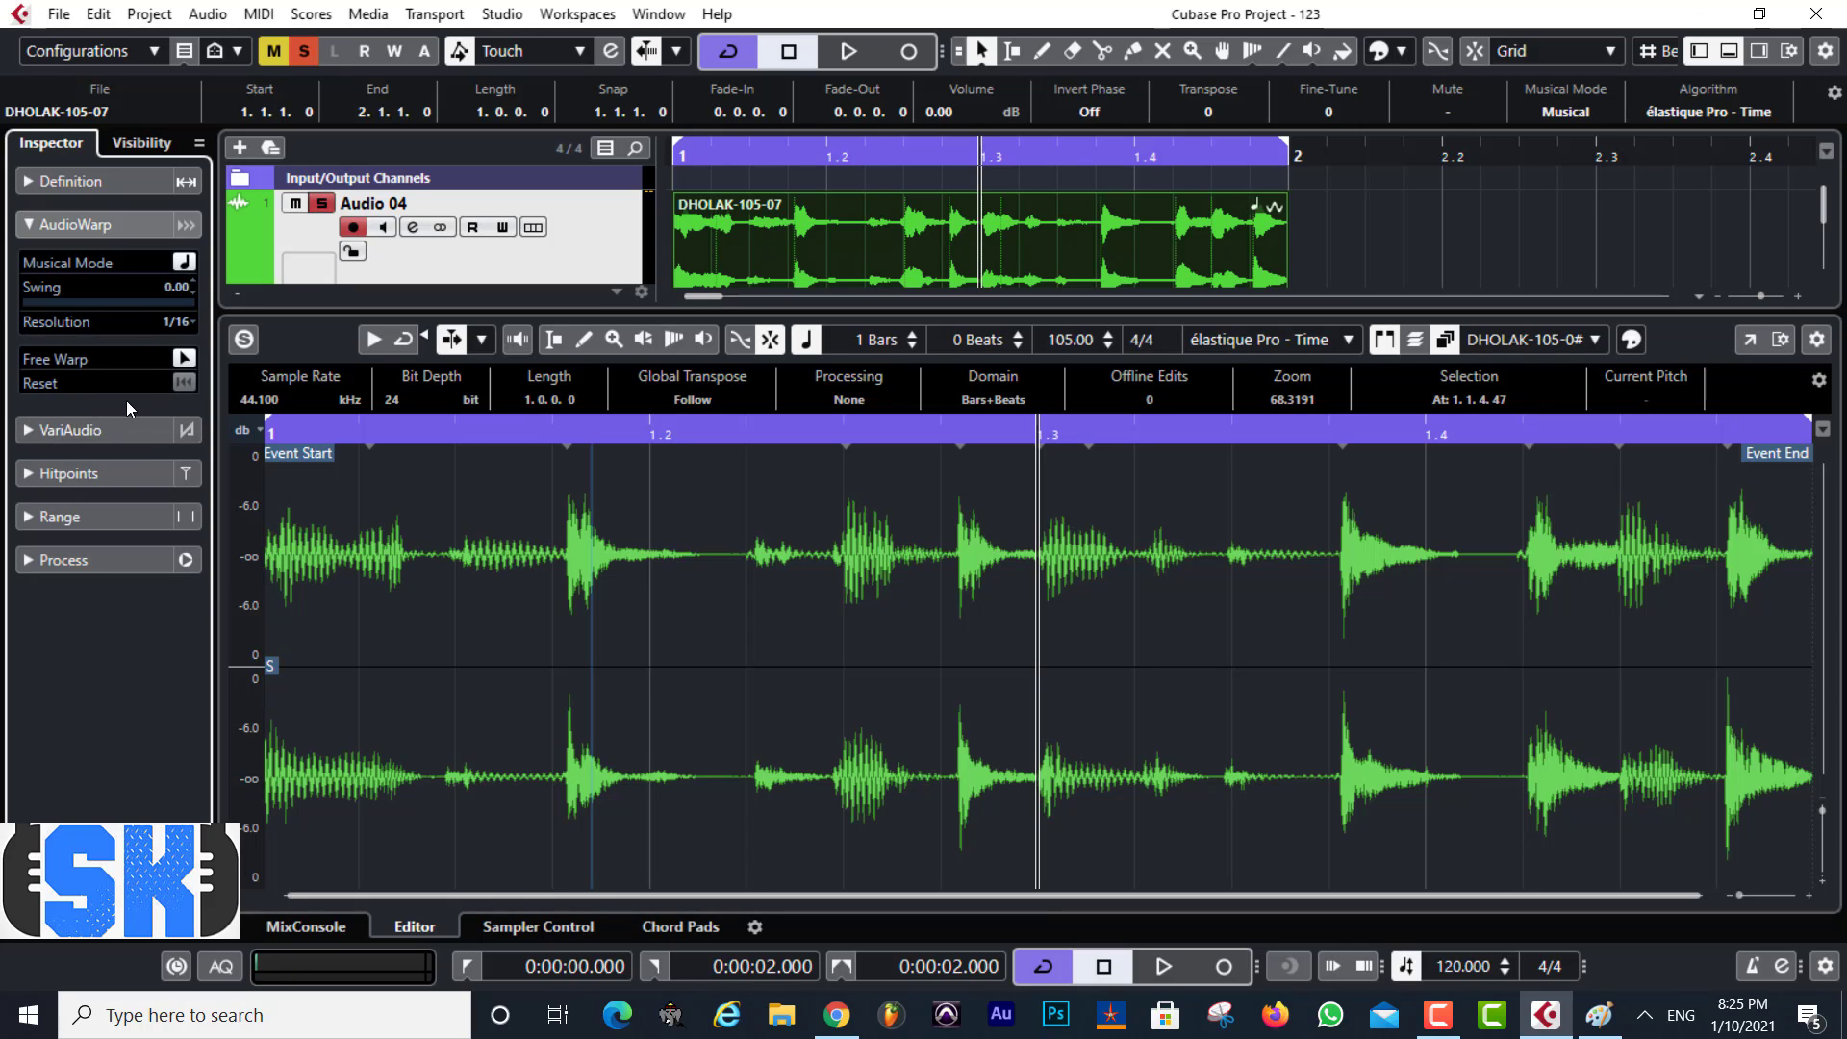
pyautogui.click(183, 359)
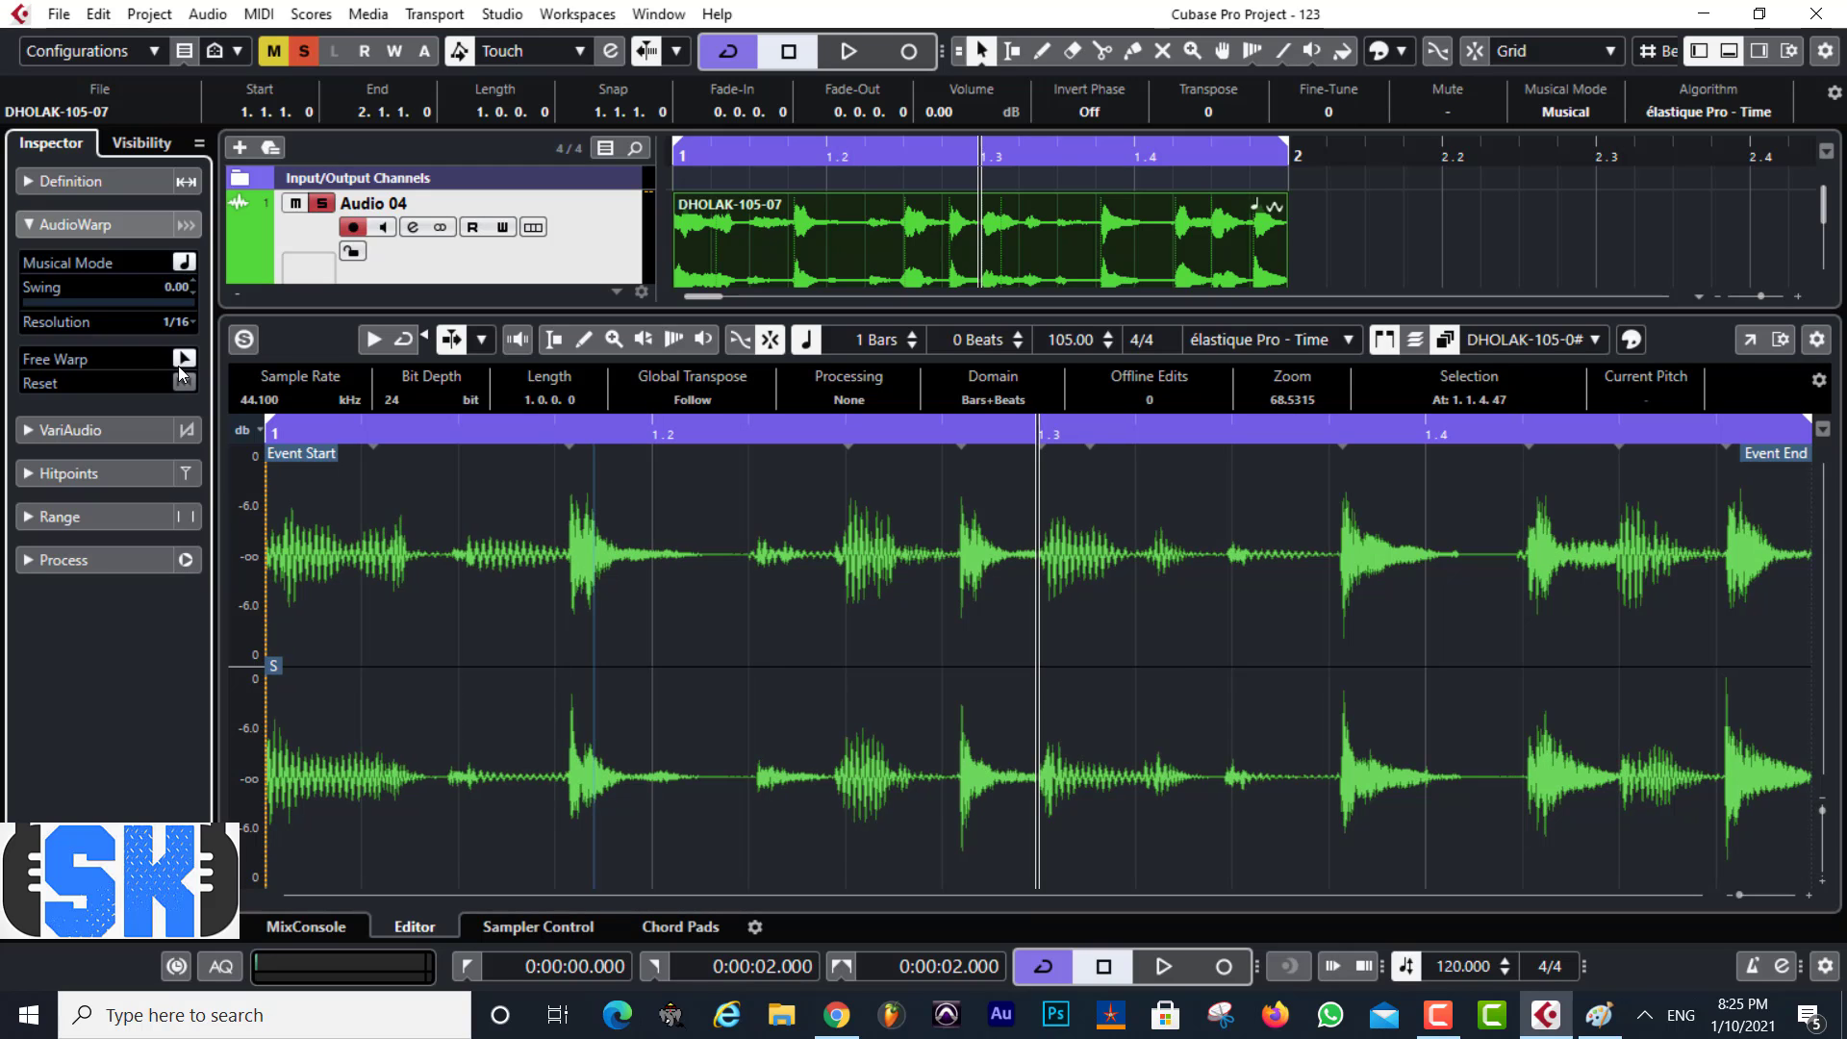
# Set the swing to 0.40 and manually shift the warp markers near beats 1.2, 1.3 and 1.4
pyautogui.click(38, 302)
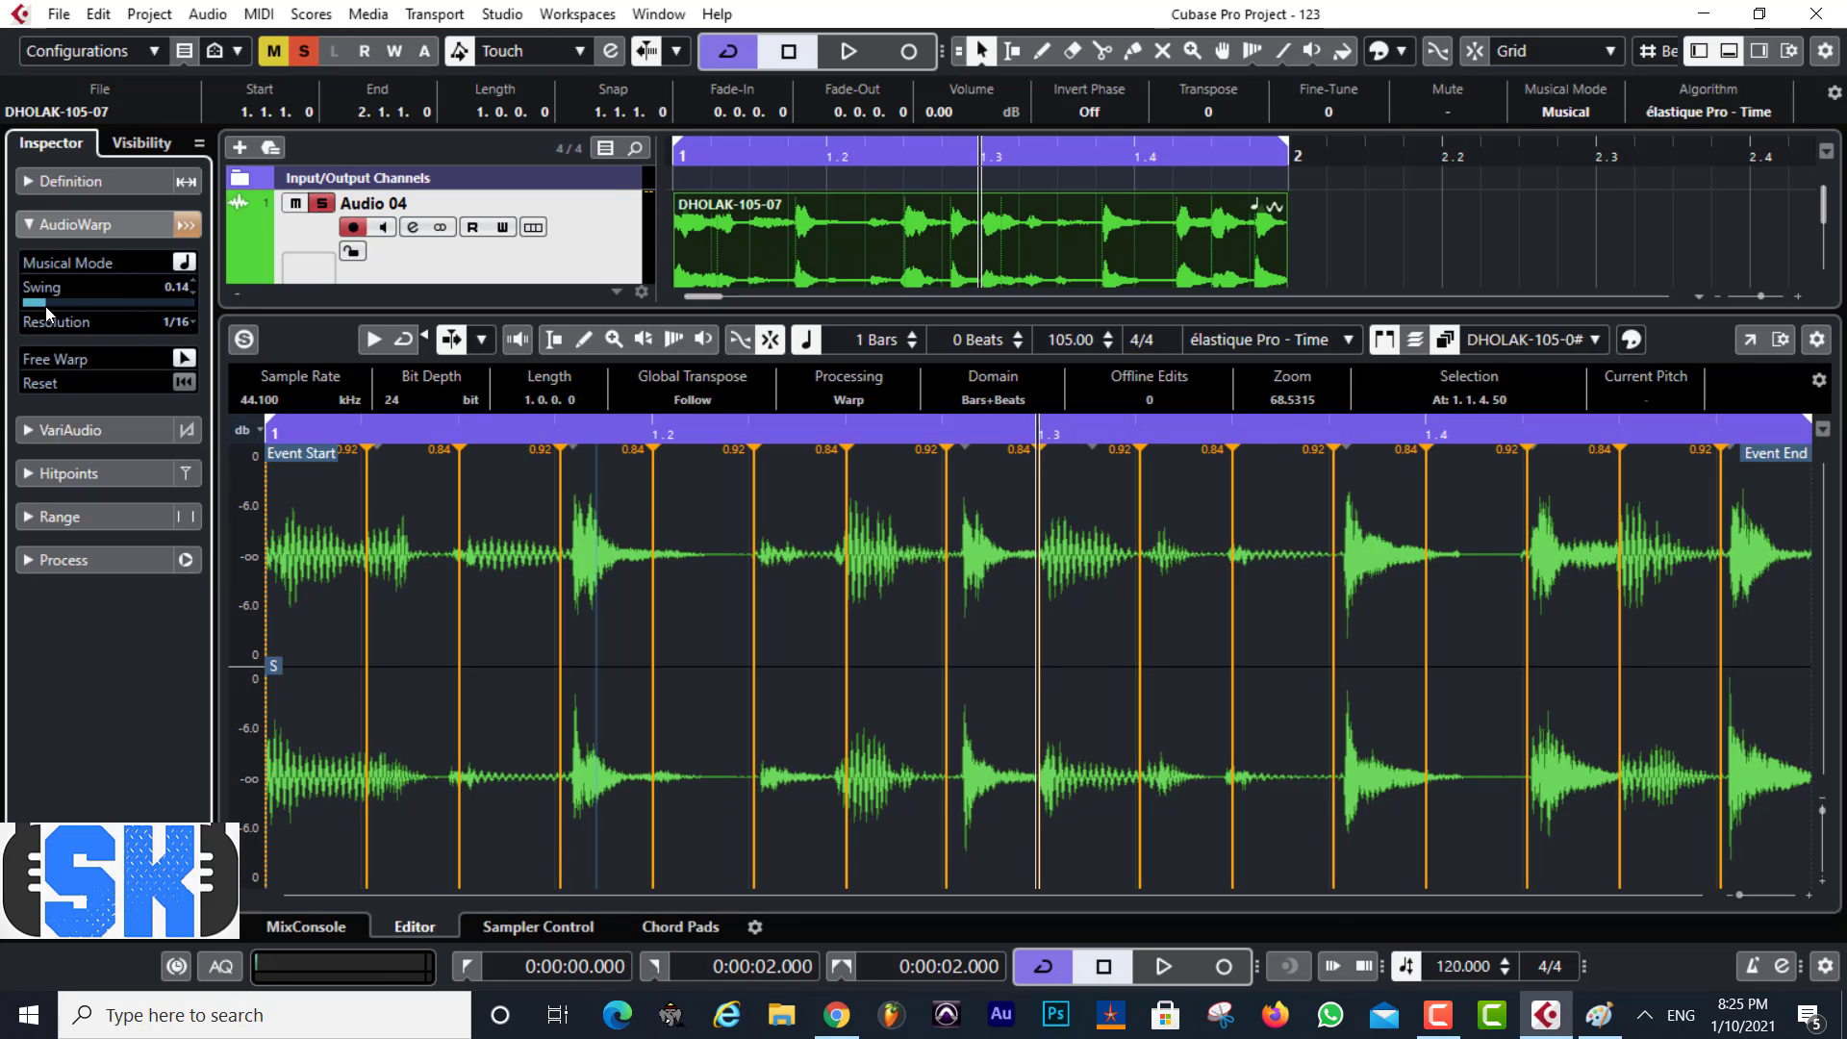
pyautogui.moveTo(39, 306); pyautogui.dragTo(93, 308)
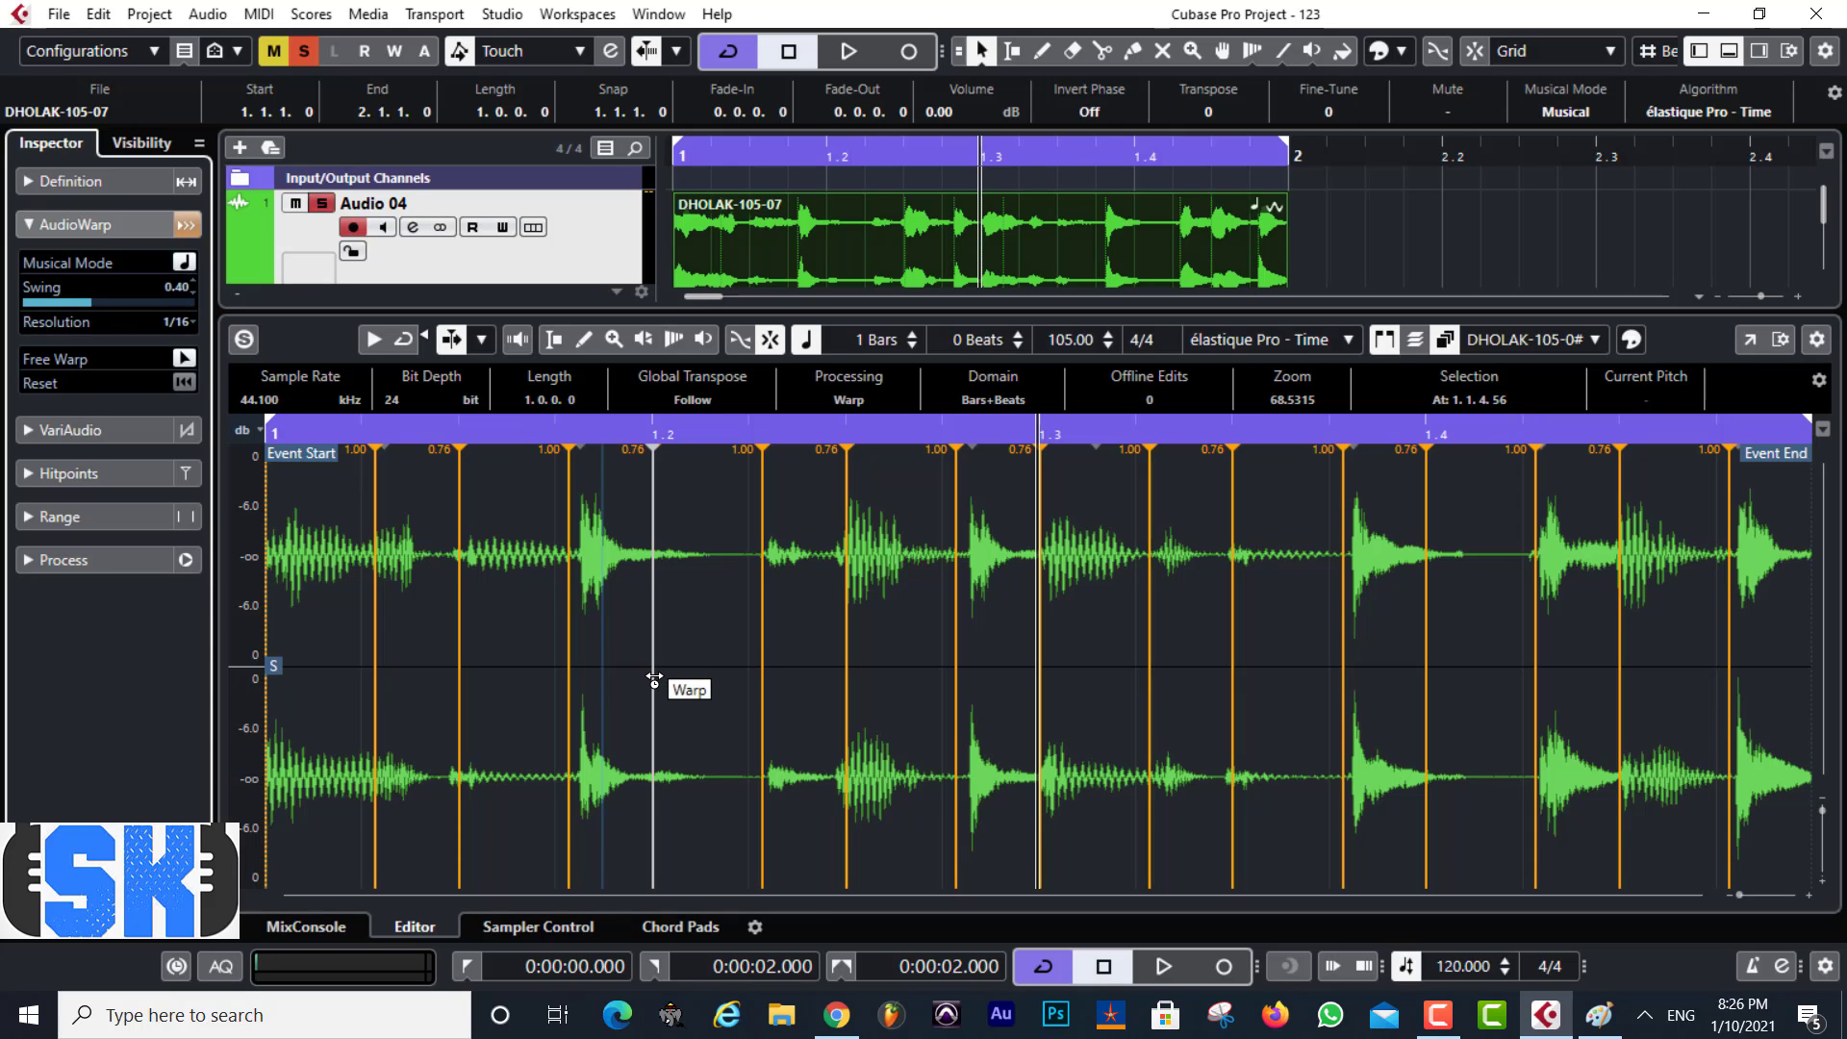
pyautogui.moveTo(654, 679); pyautogui.dragTo(754, 677)
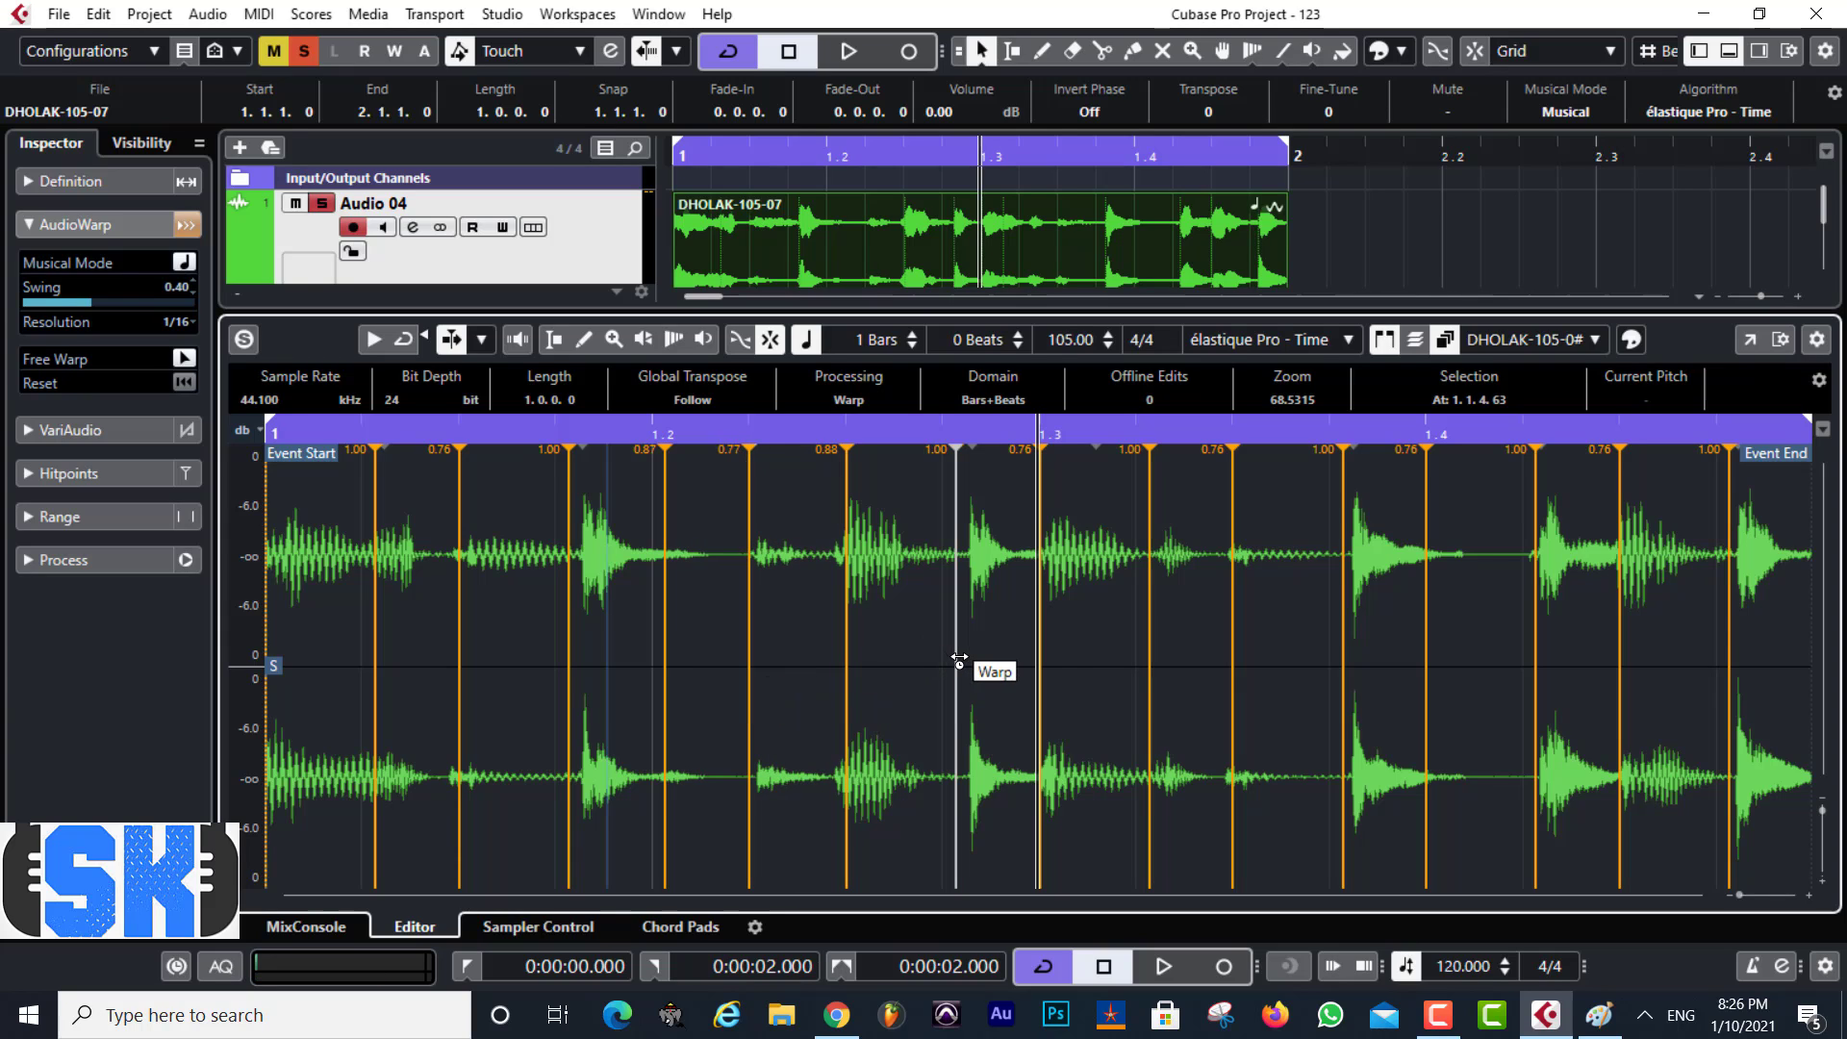
pyautogui.moveTo(956, 660); pyautogui.dragTo(942, 660)
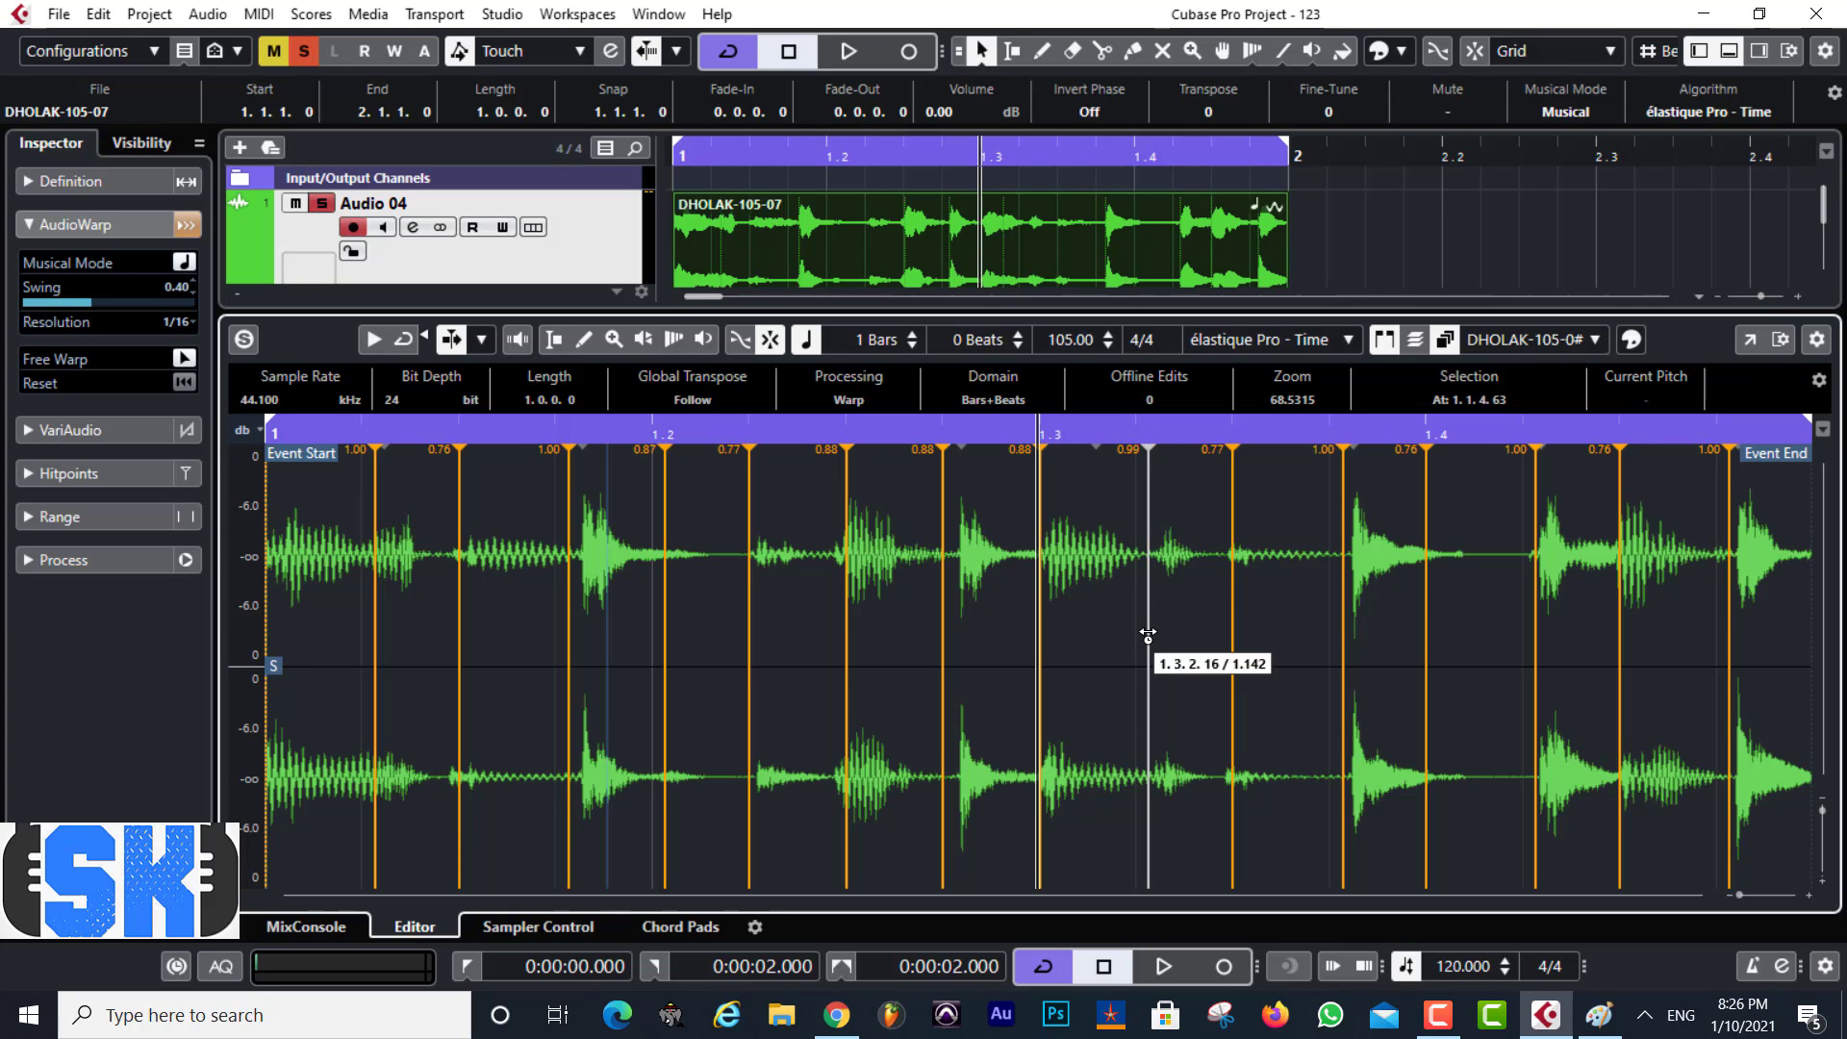
pyautogui.moveTo(1149, 636); pyautogui.dragTo(1143, 635)
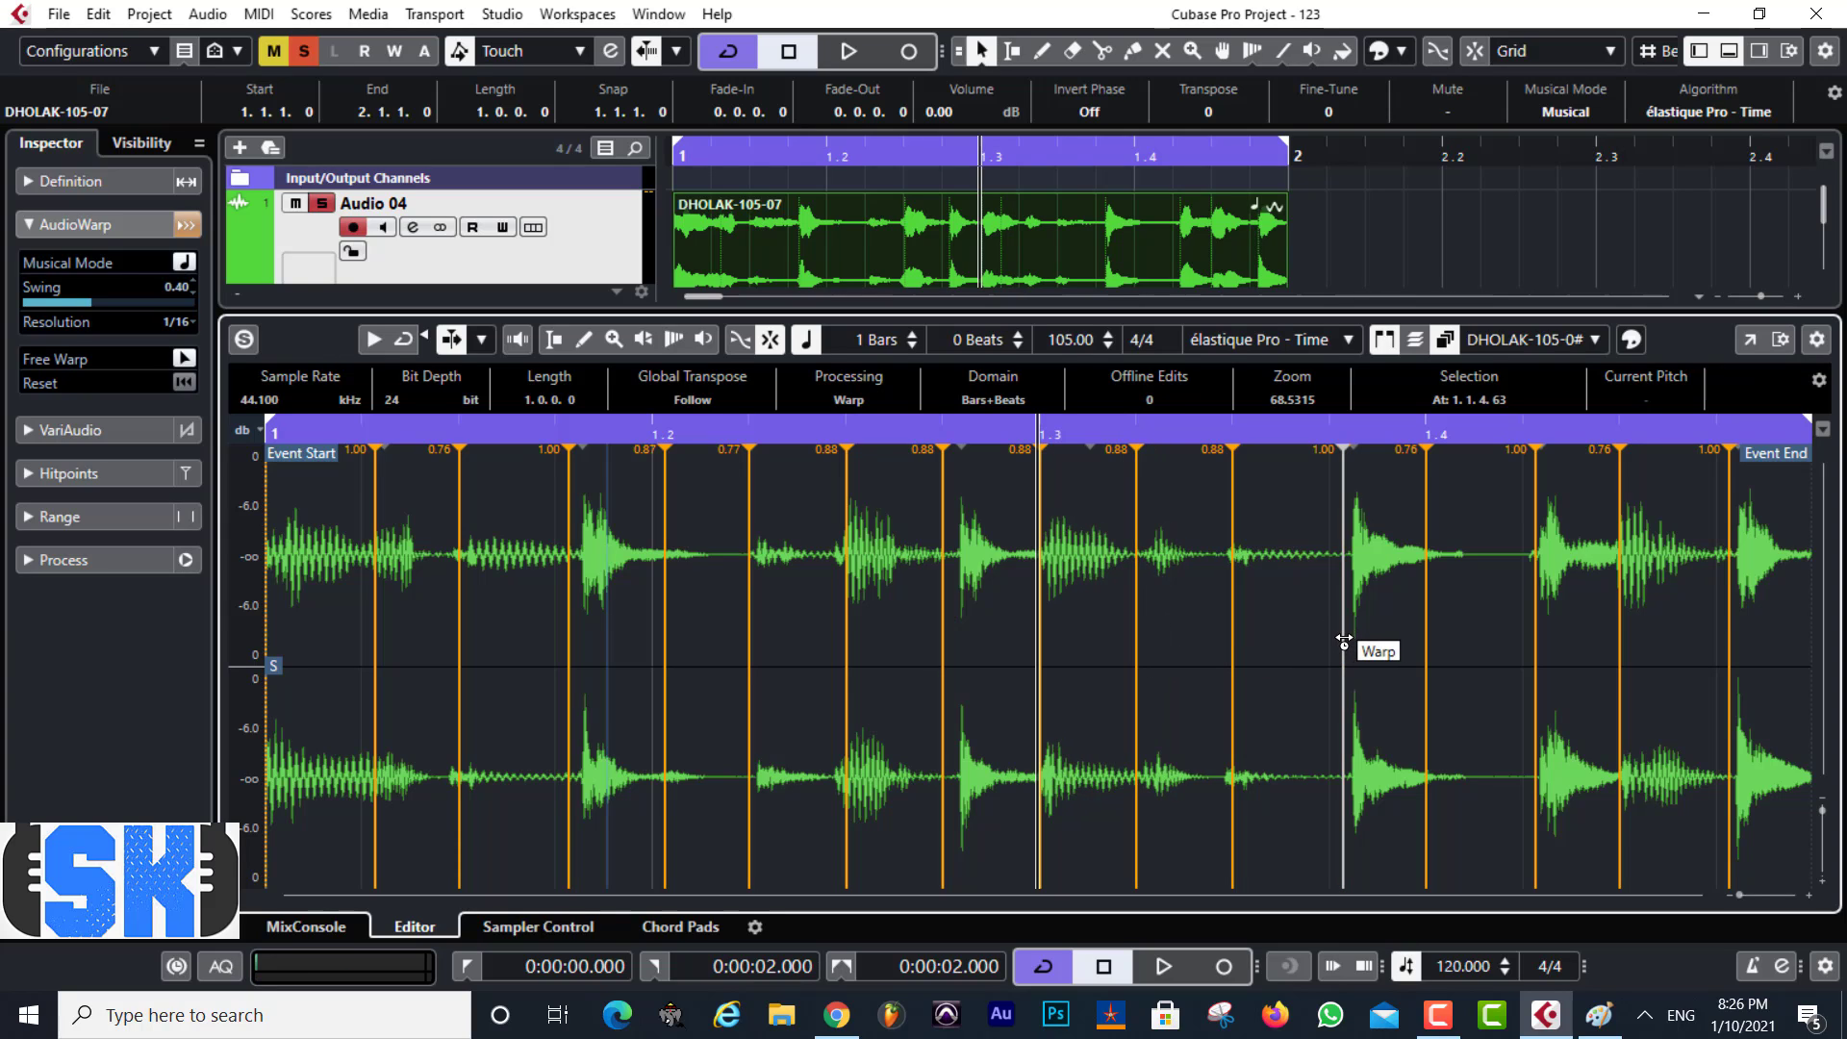
pyautogui.moveTo(1344, 640); pyautogui.dragTo(1335, 639)
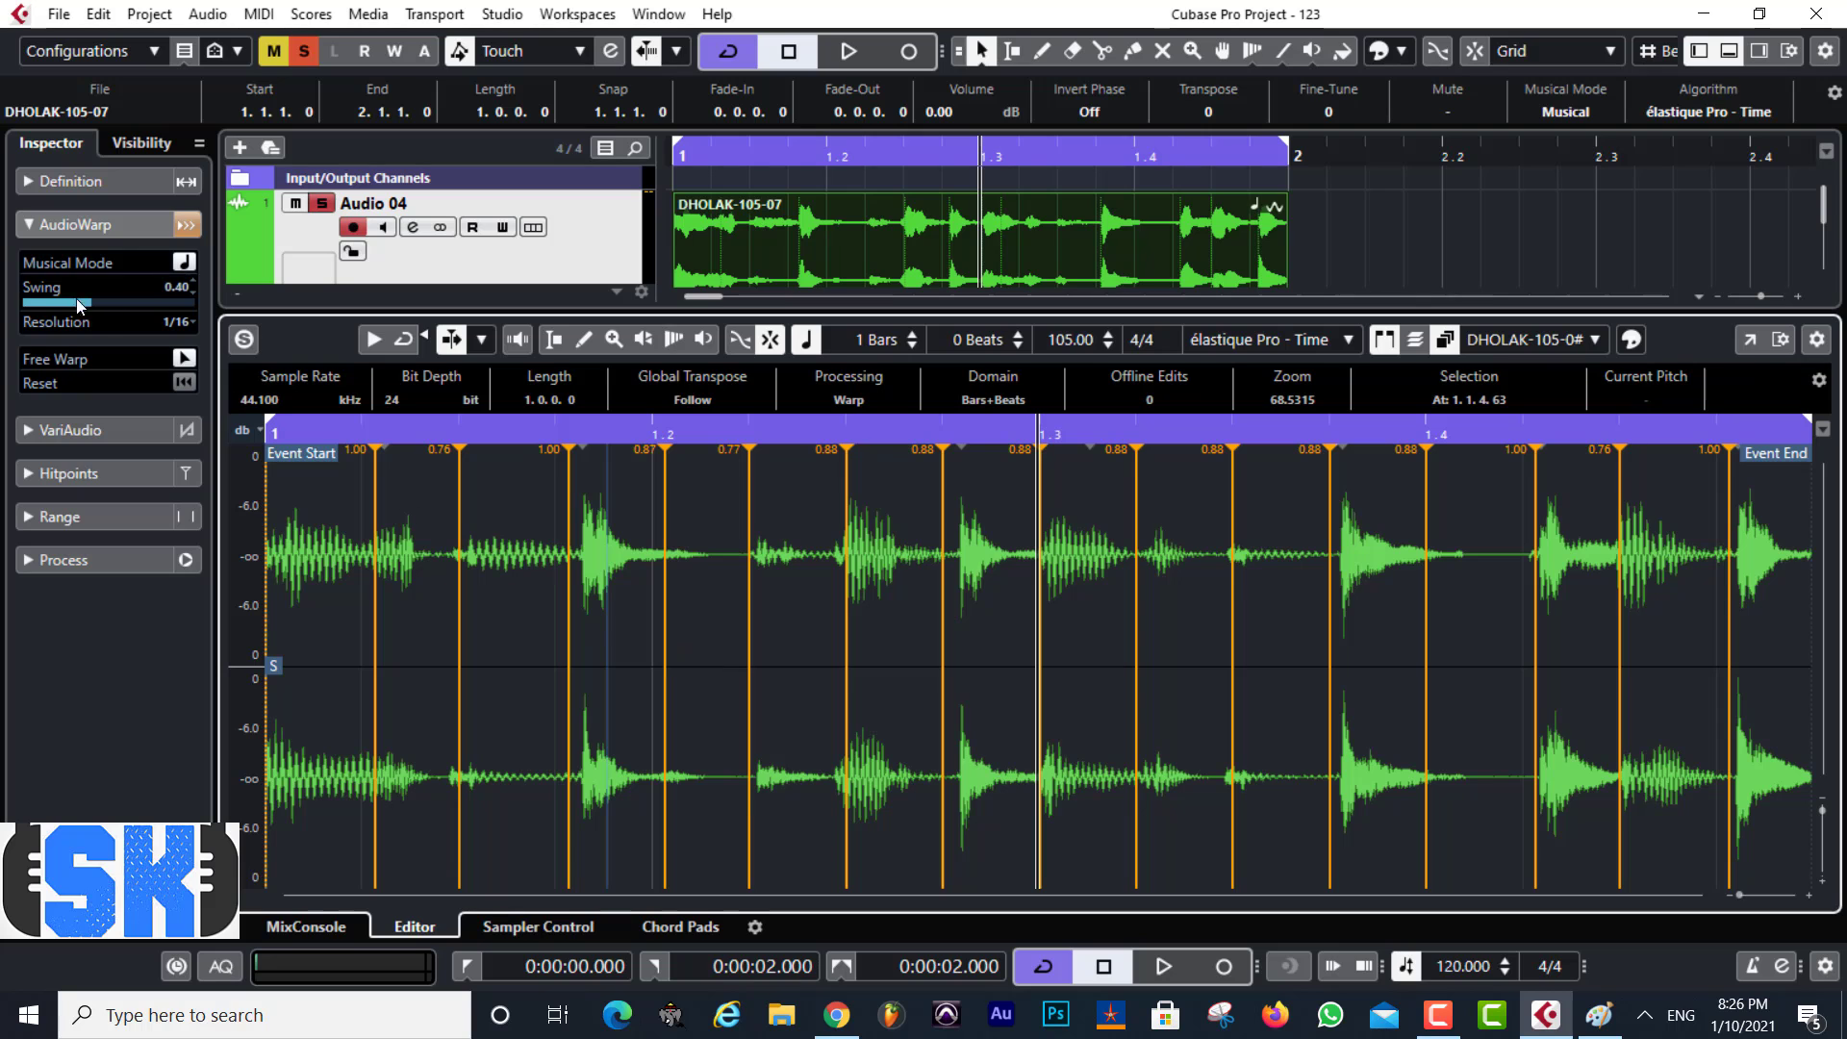
# Try swing amounts of 0.30 and 1.00, and play the loop at the 1.00 setting
pyautogui.moveTo(88, 304)
pyautogui.mouseDown()
pyautogui.moveTo(199, 310)
pyautogui.moveTo(75, 321)
pyautogui.mouseUp()
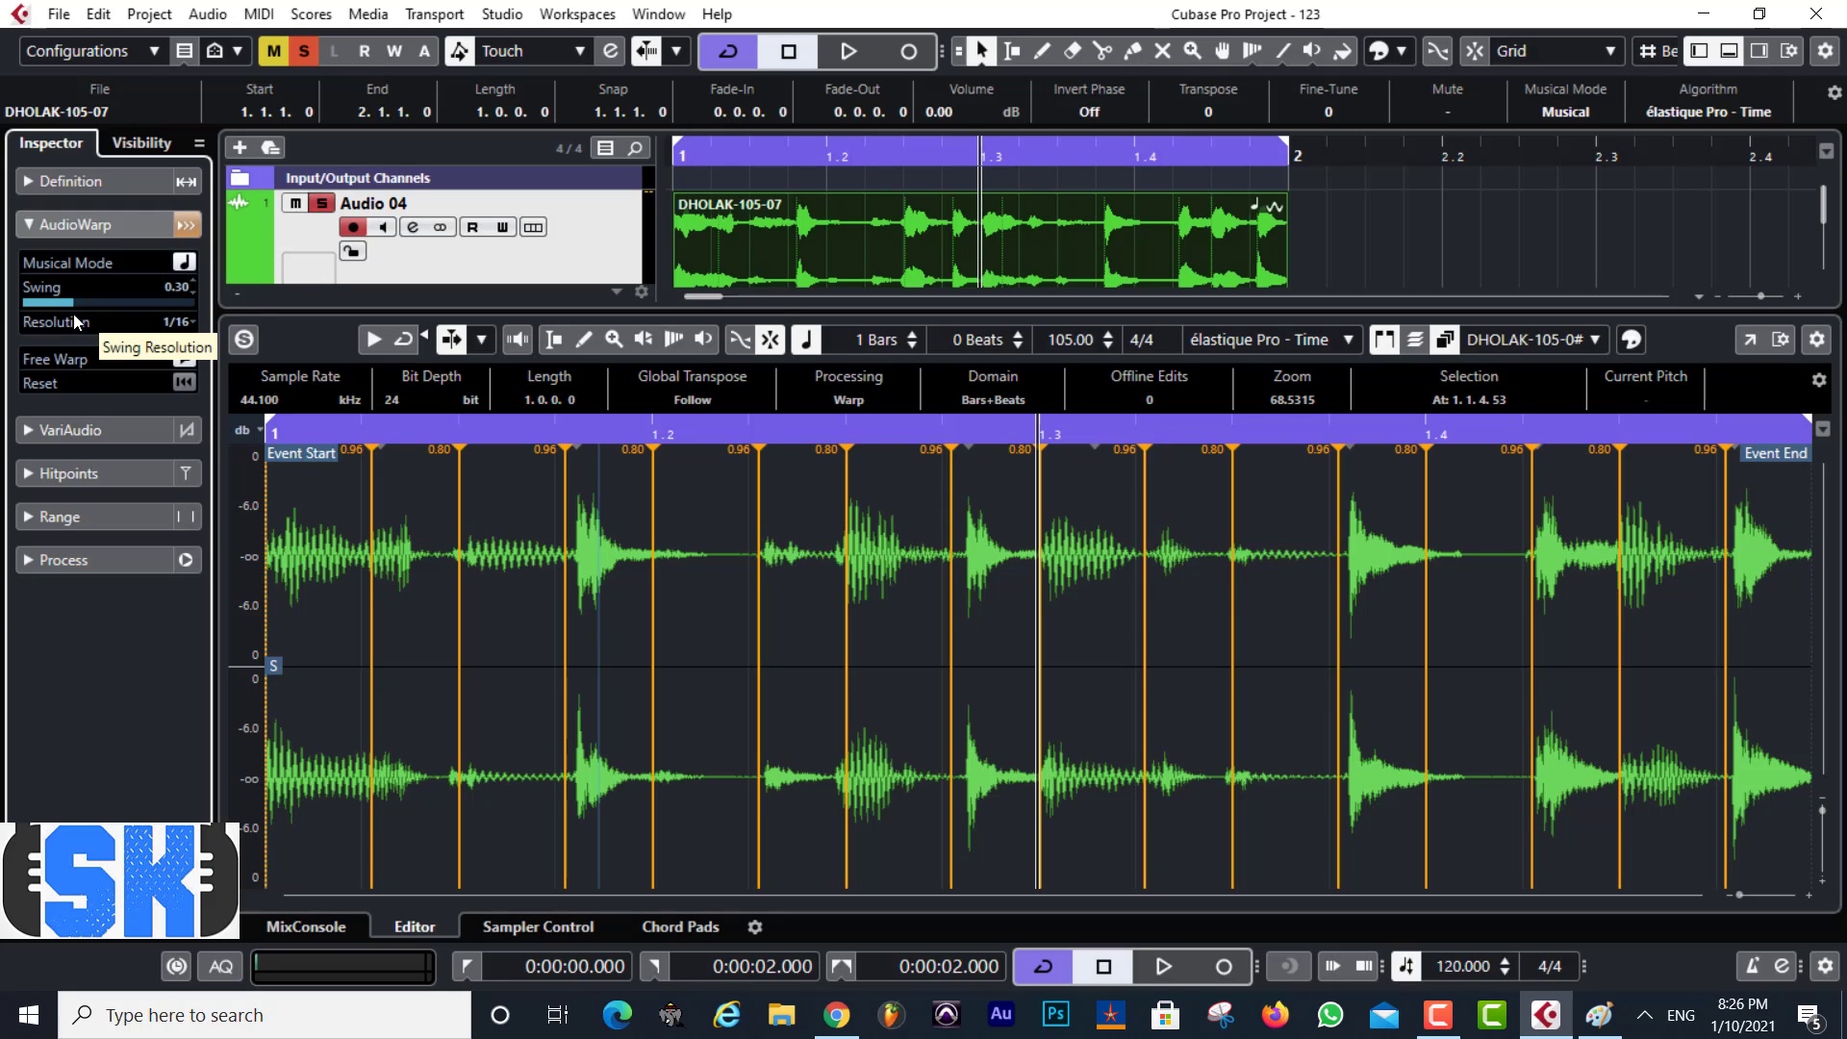
pyautogui.moveTo(77, 302); pyautogui.dragTo(254, 297)
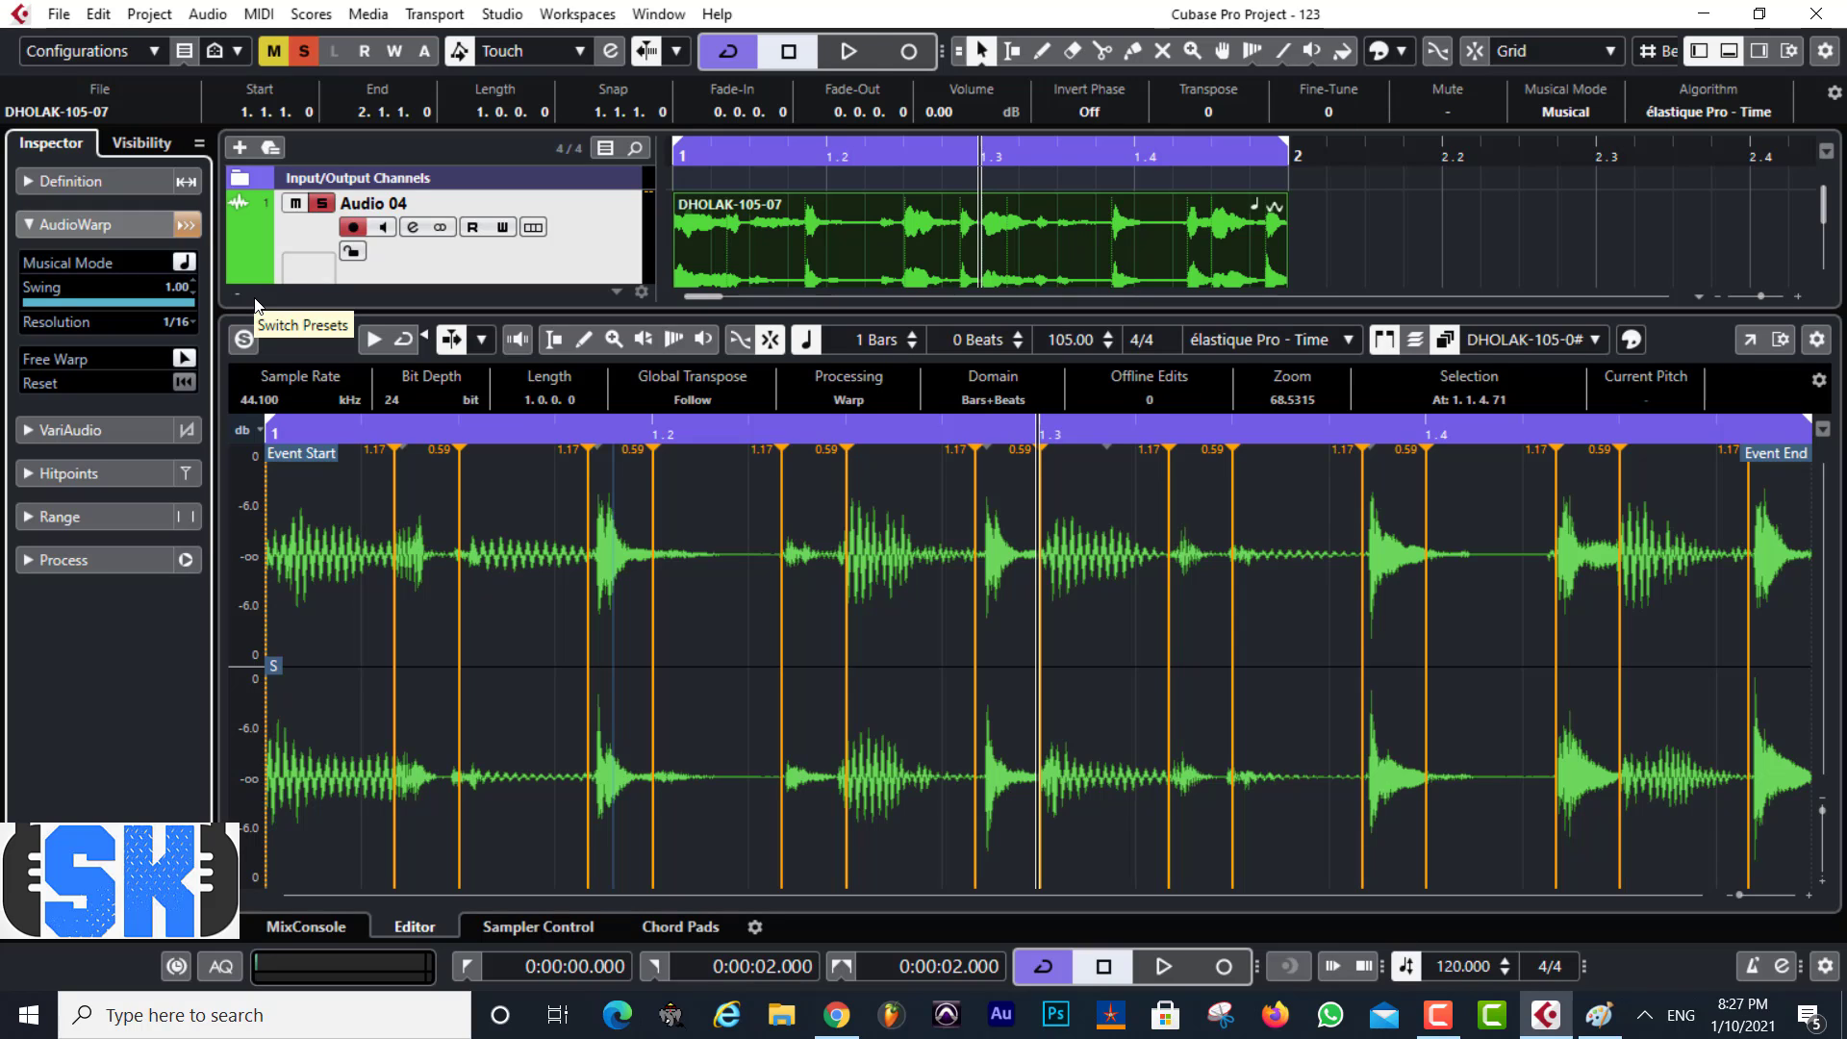
pyautogui.press('space')
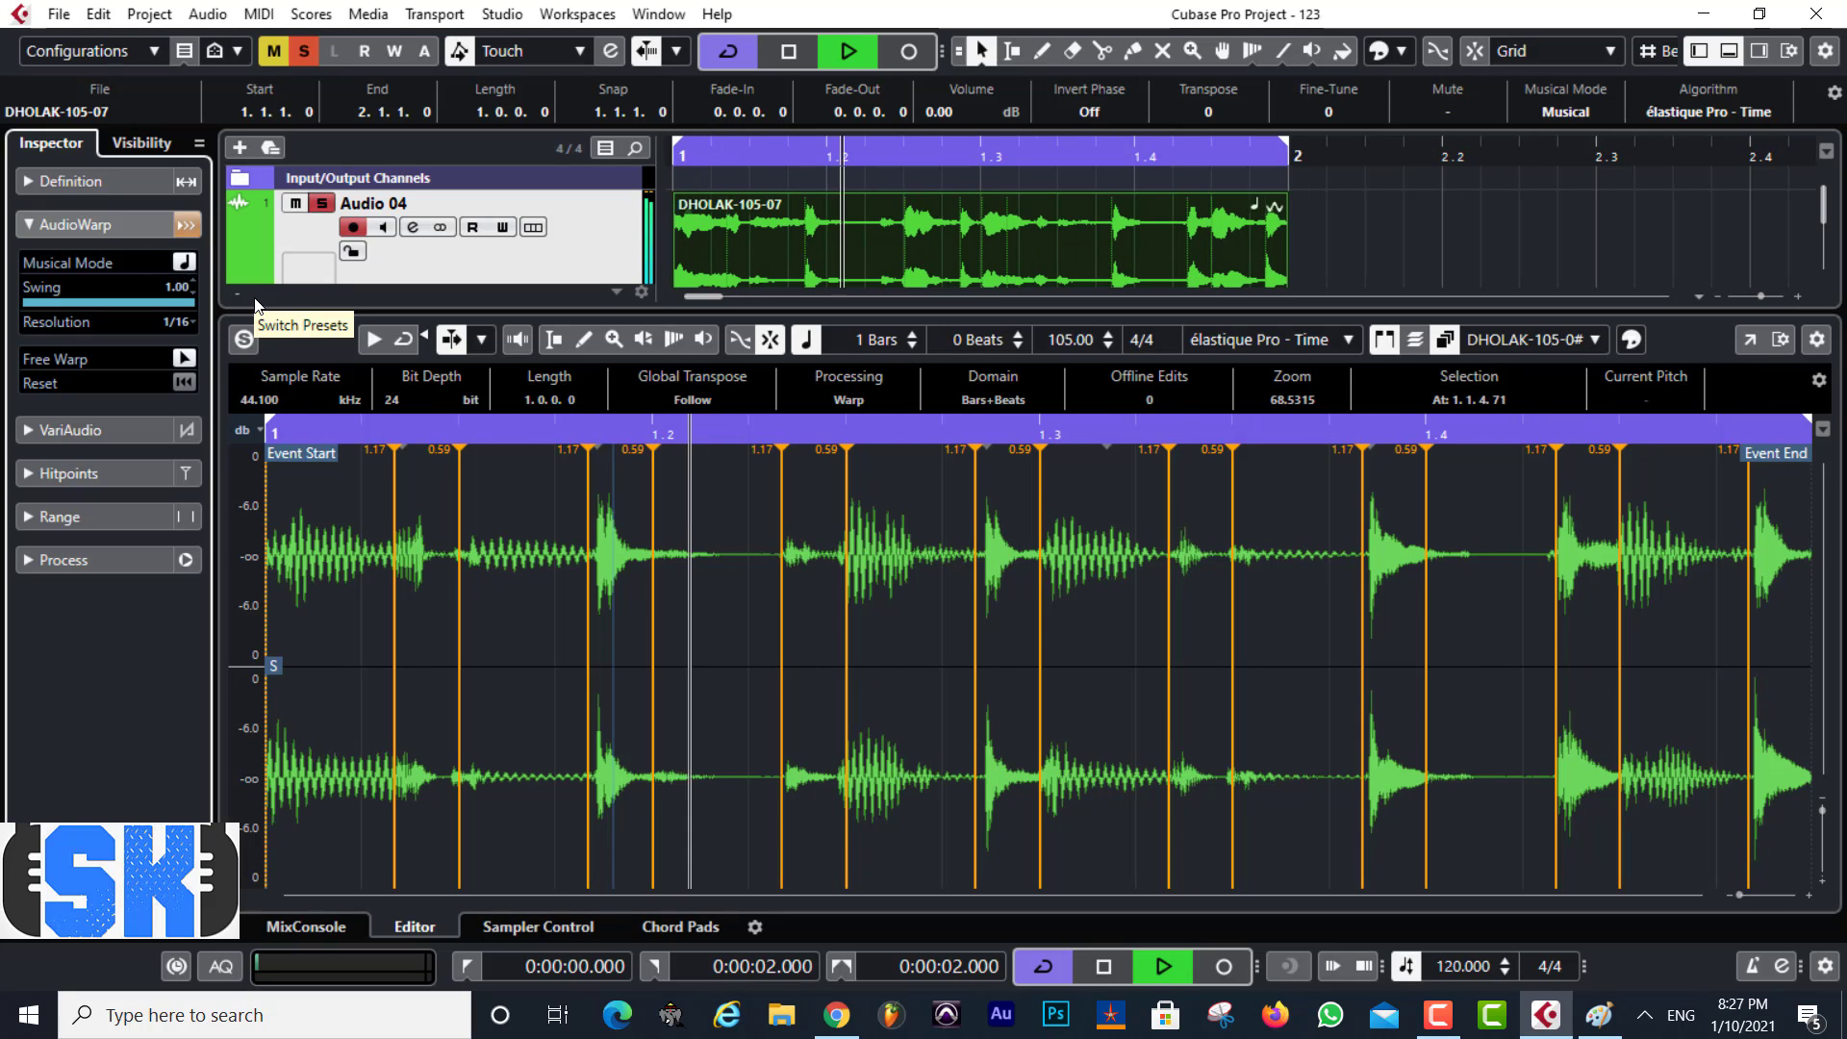
pyautogui.press('space')
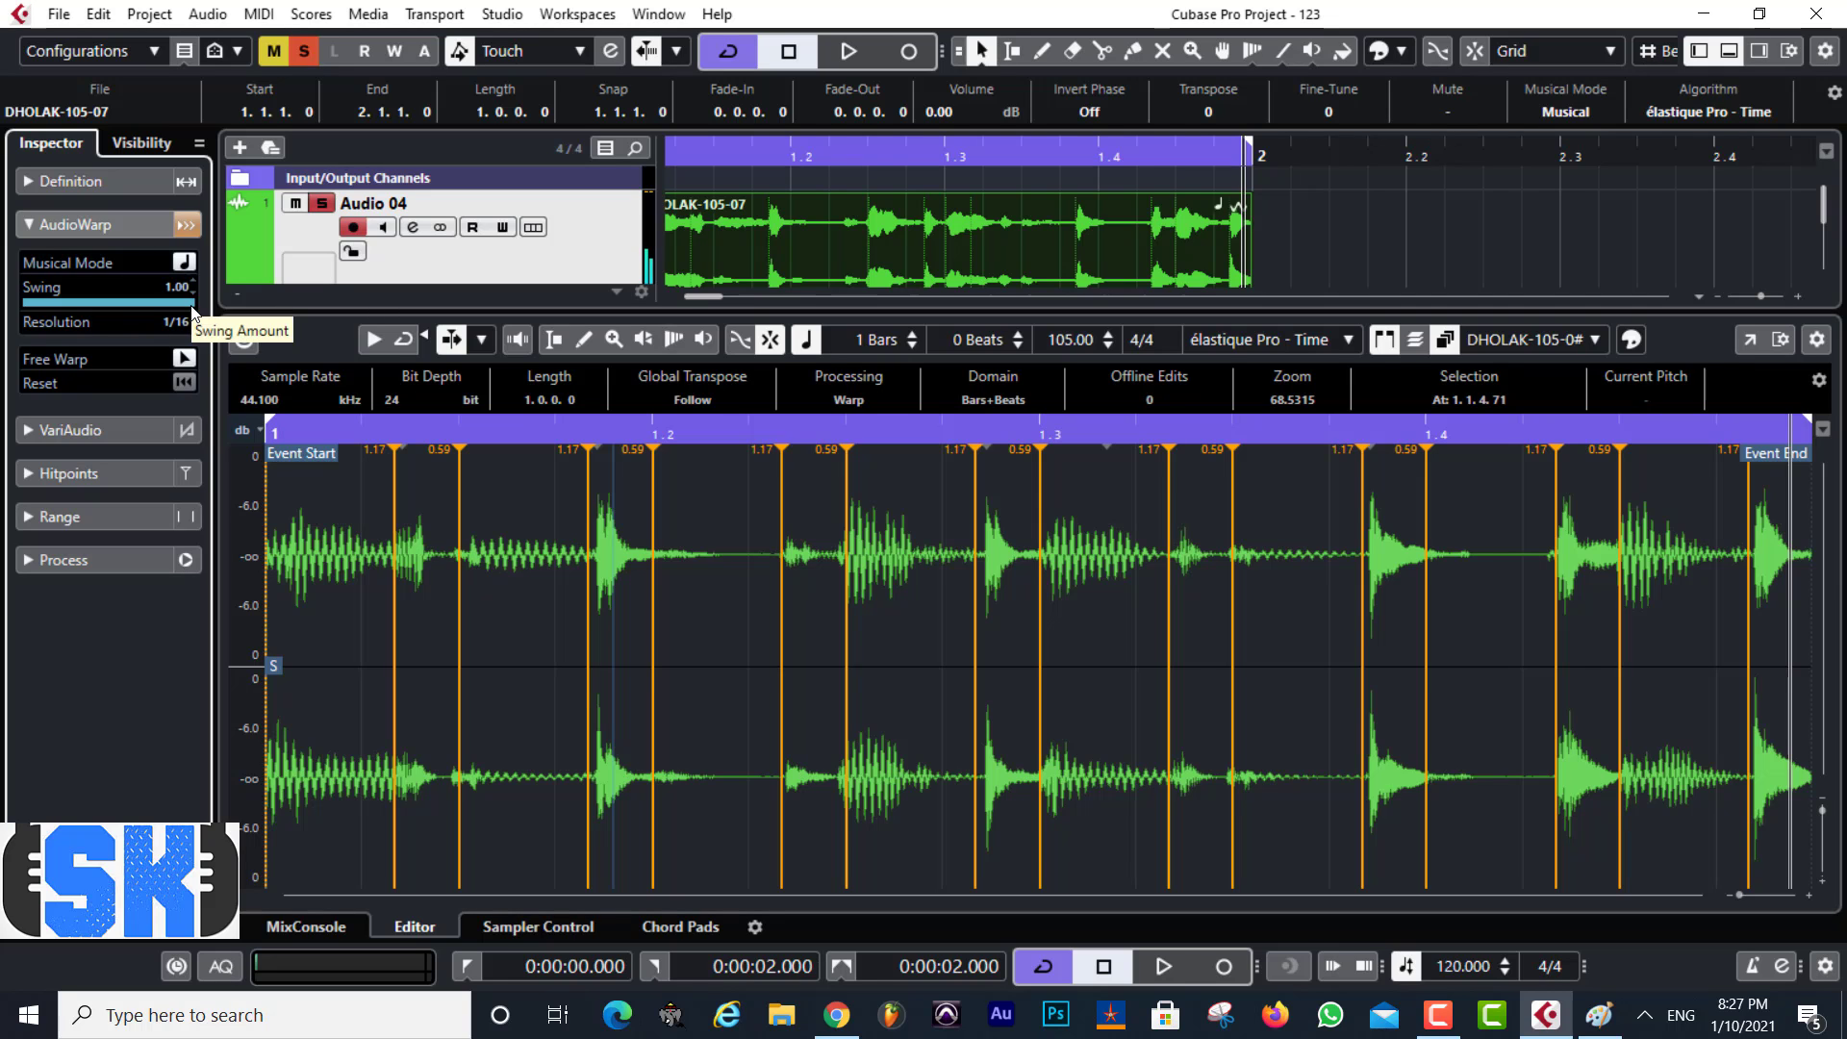
# Lower the swing to 0.25, audition the loop, and fine-tune the swing to 0.29
pyautogui.moveTo(191, 311); pyautogui.dragTo(65, 302)
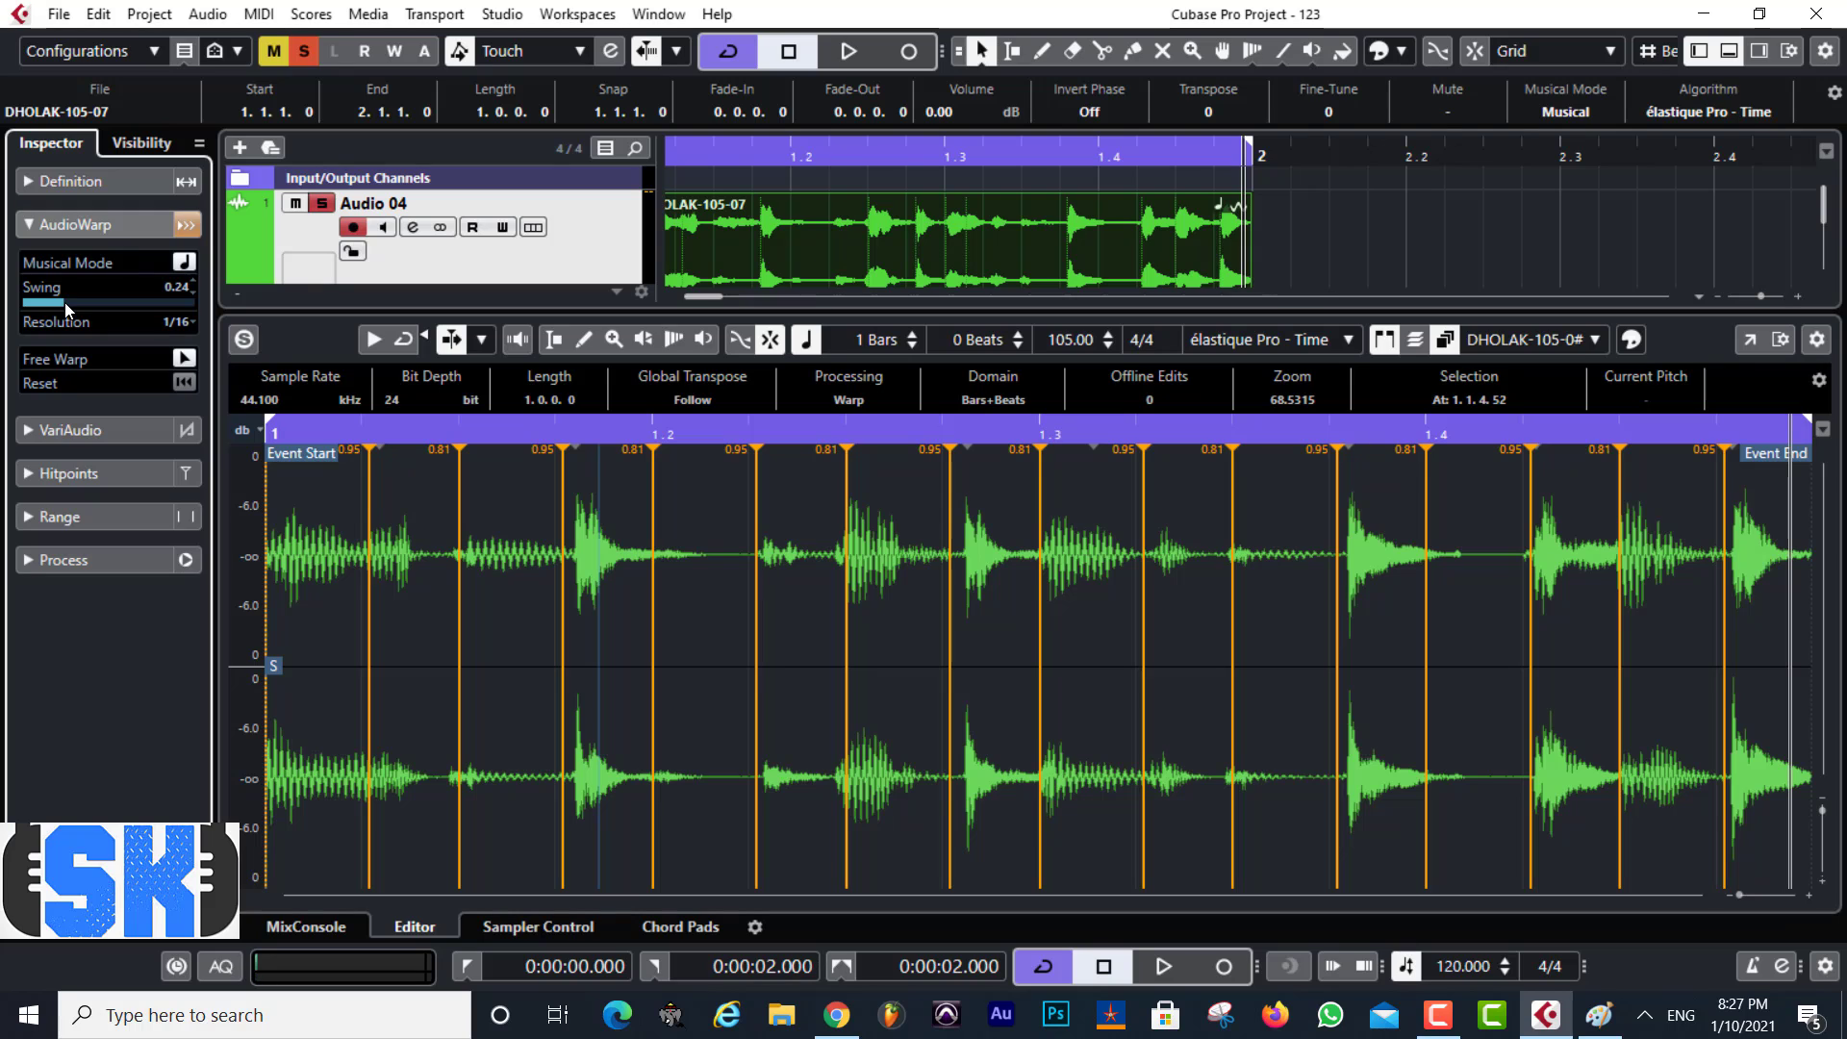
pyautogui.press('space')
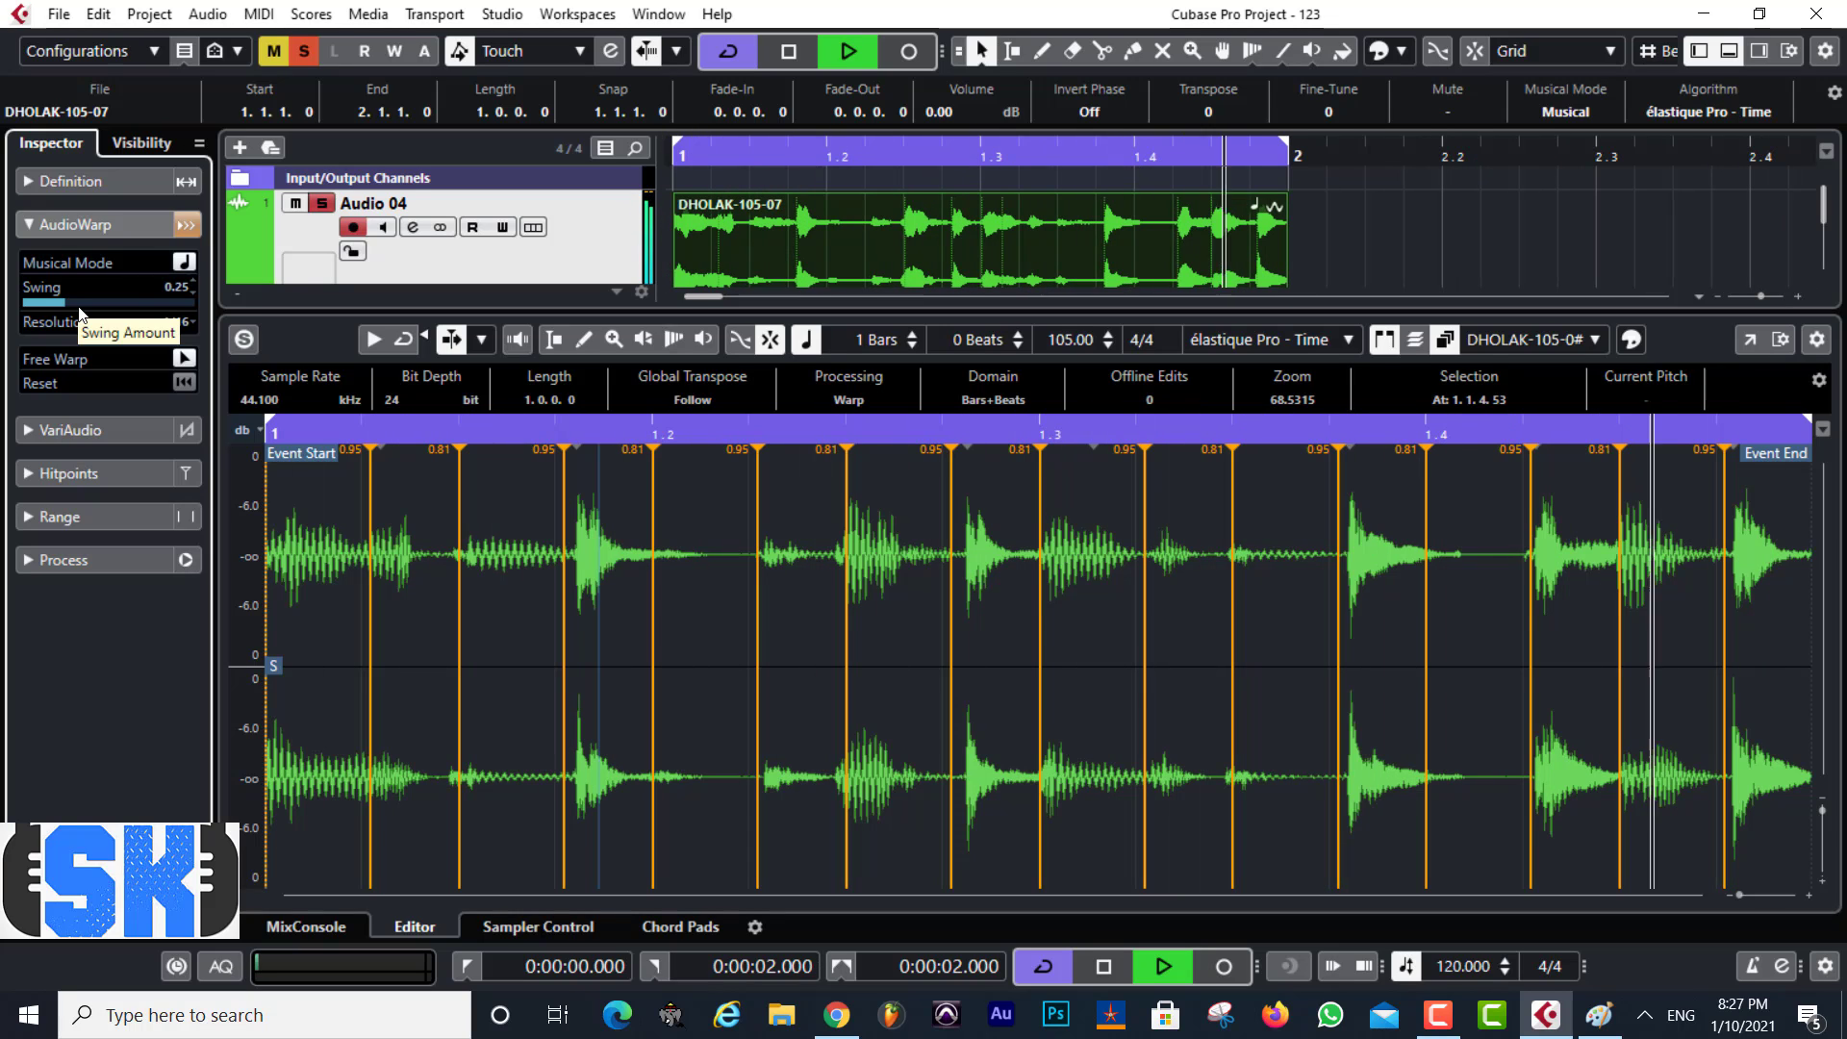
pyautogui.press('space')
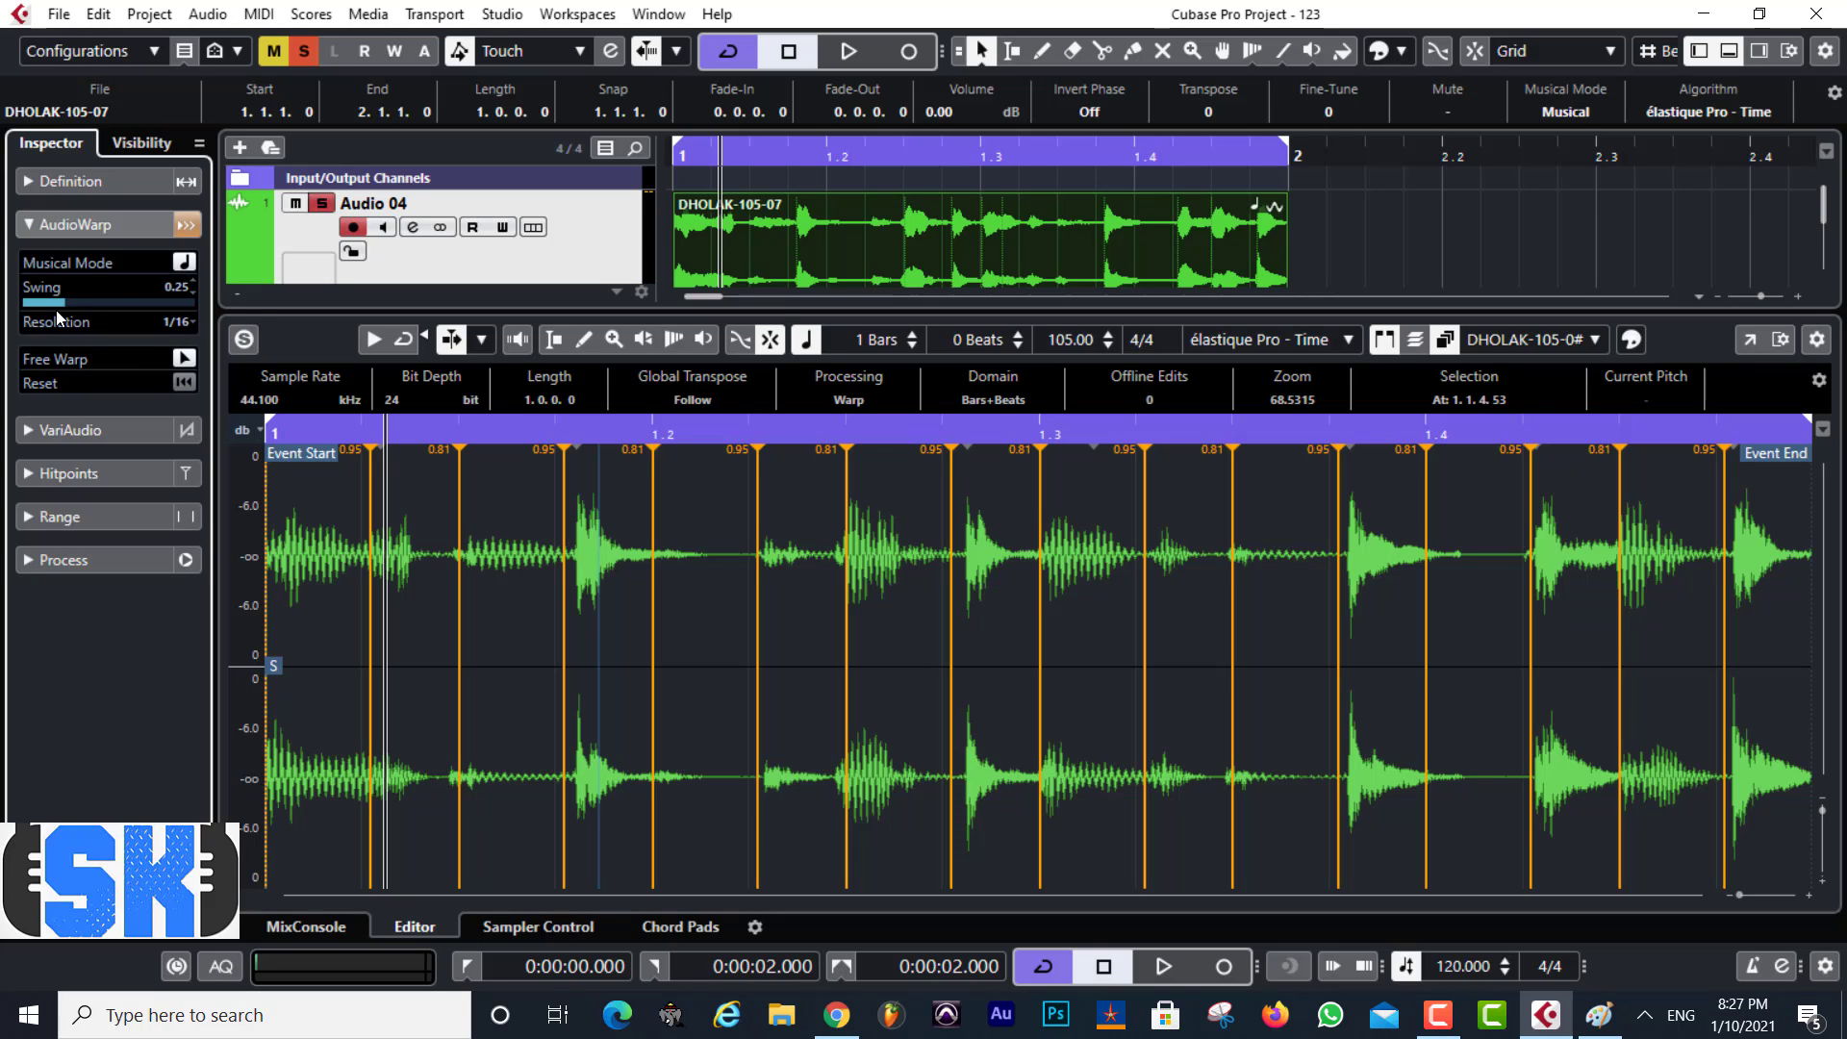
pyautogui.click(67, 304)
pyautogui.moveTo(67, 306); pyautogui.dragTo(73, 315)
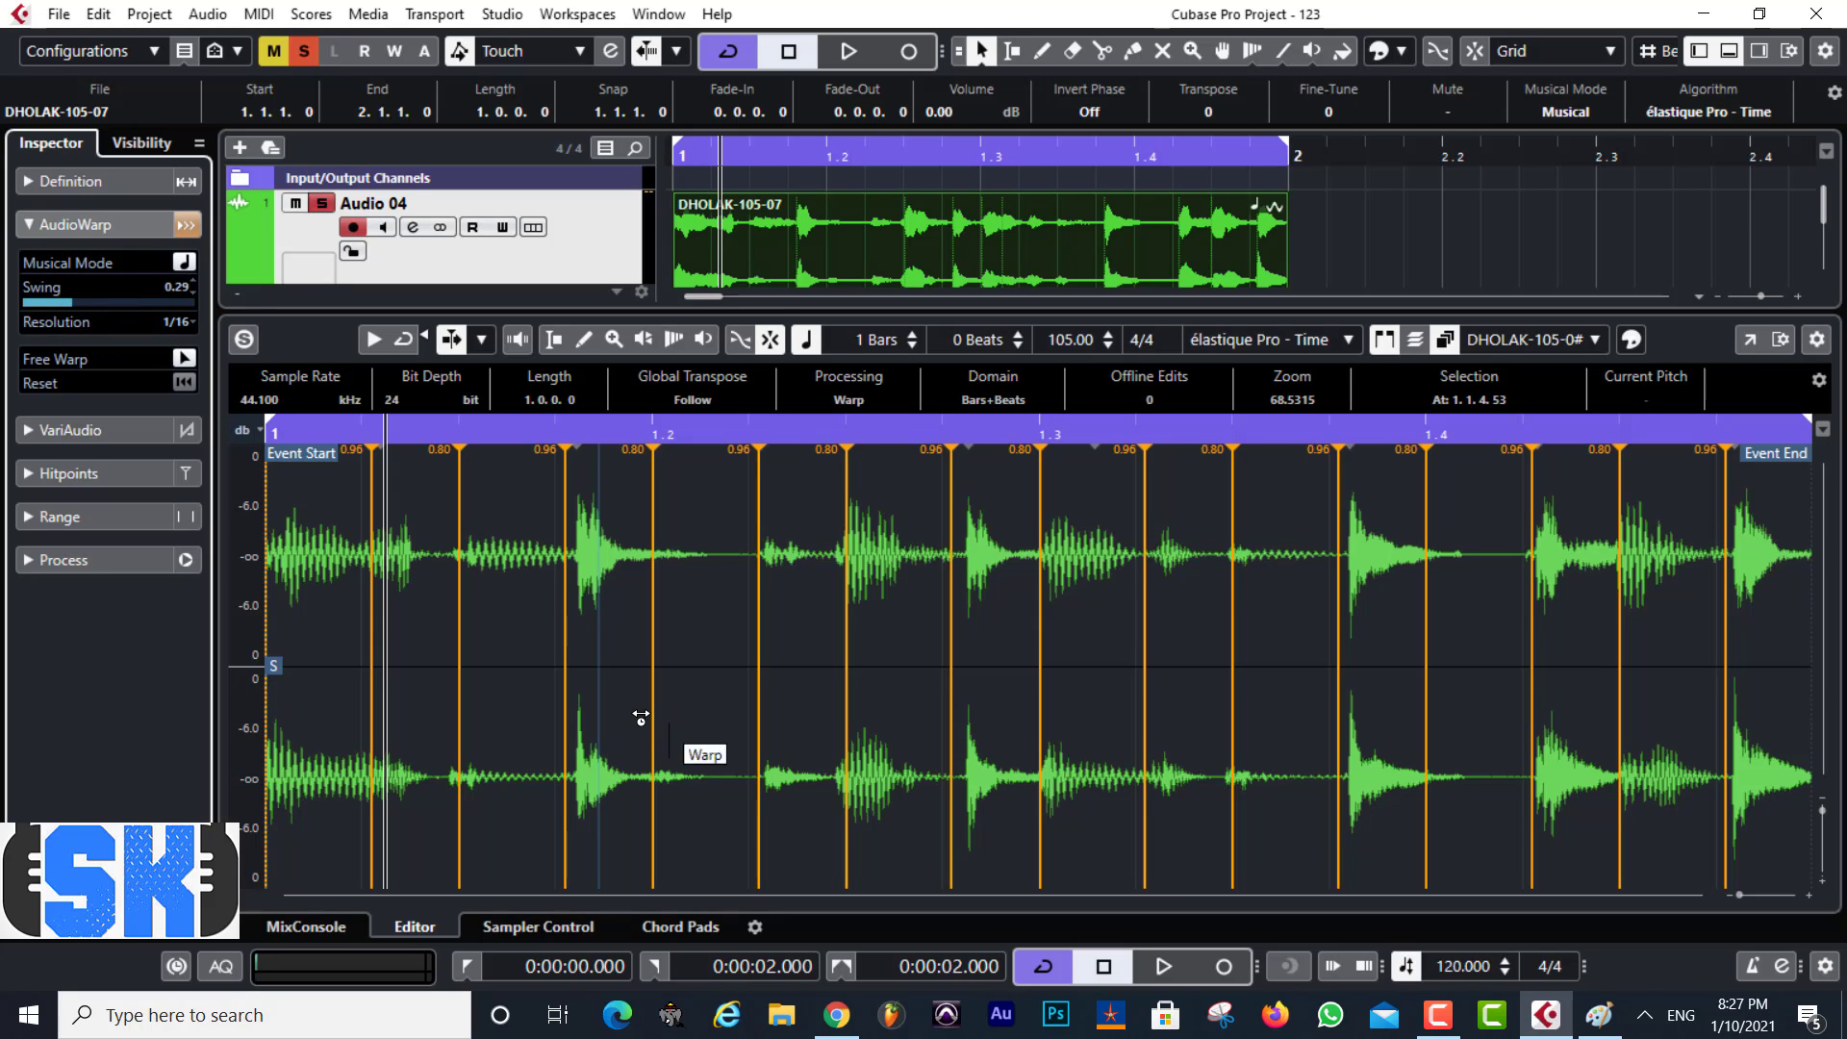
# Add Free Warp markers after beats 1.2 and 1.3 and before 1.4, shift the last two slightly later, and play the loop
pyautogui.click(703, 710)
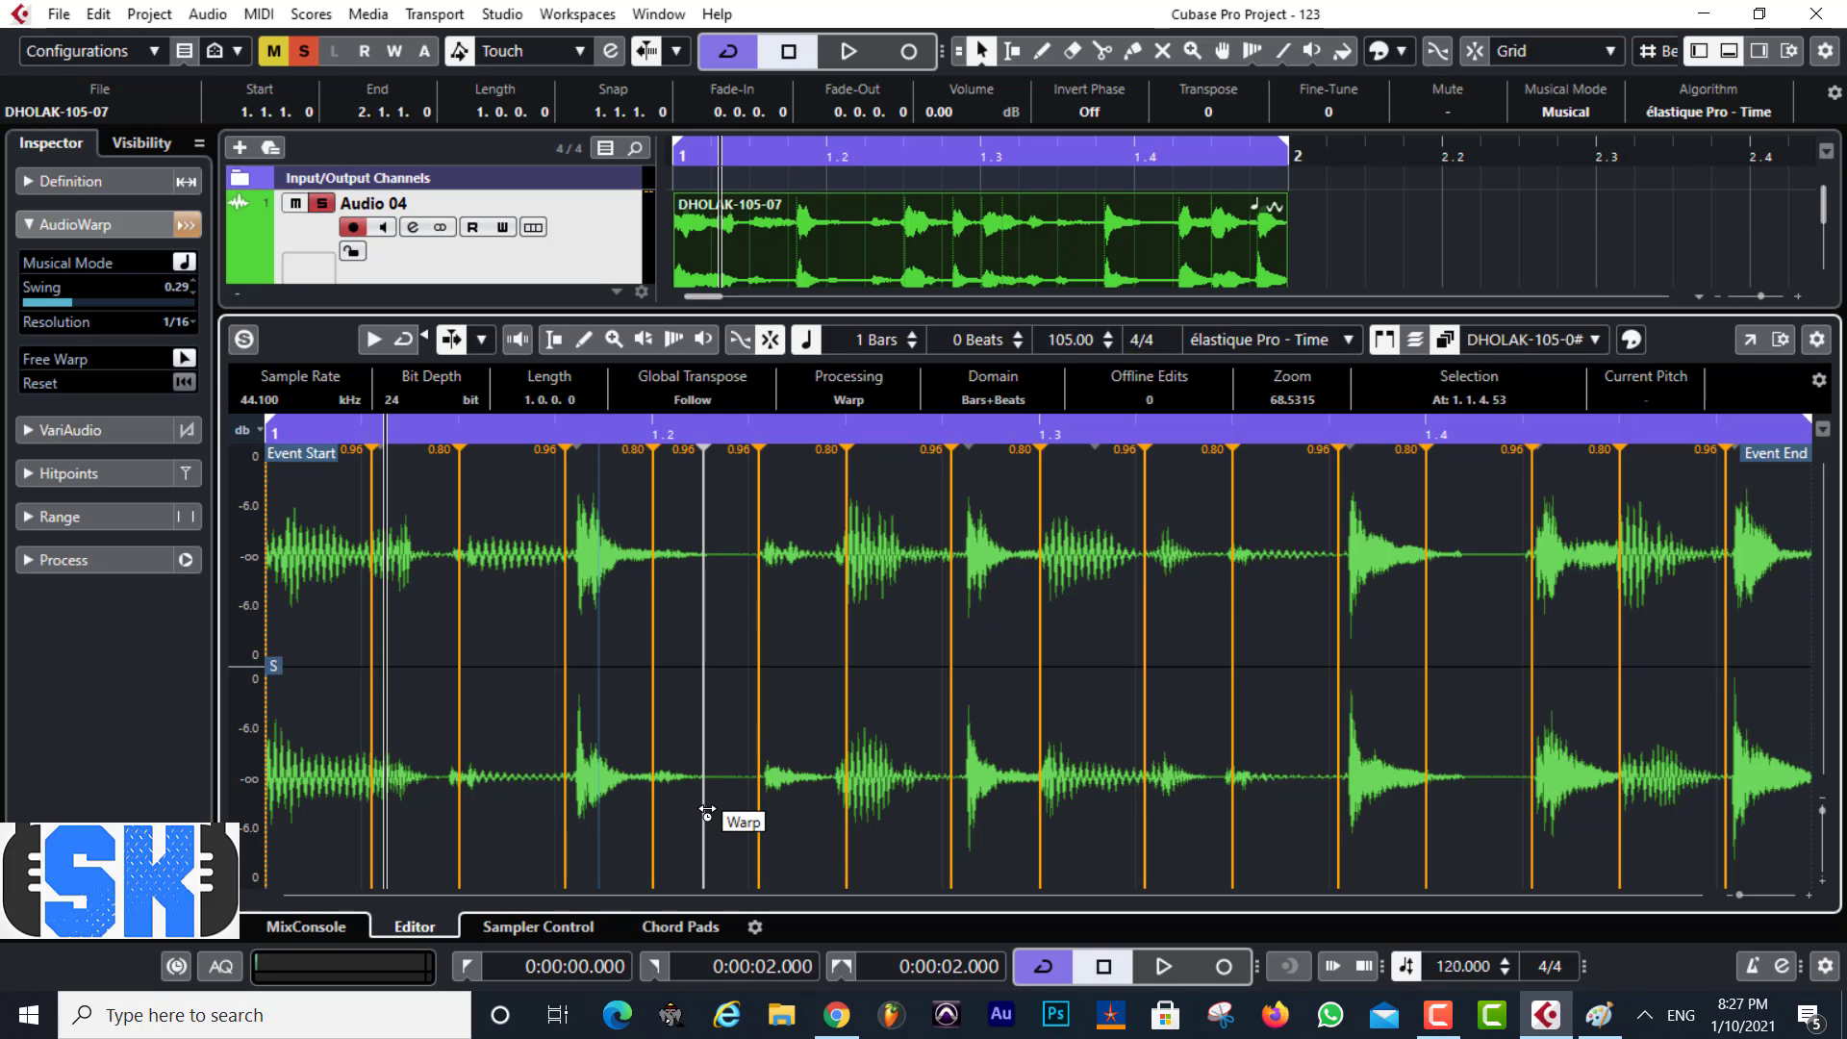
pyautogui.click(1096, 709)
pyautogui.moveTo(1095, 709); pyautogui.dragTo(1090, 720)
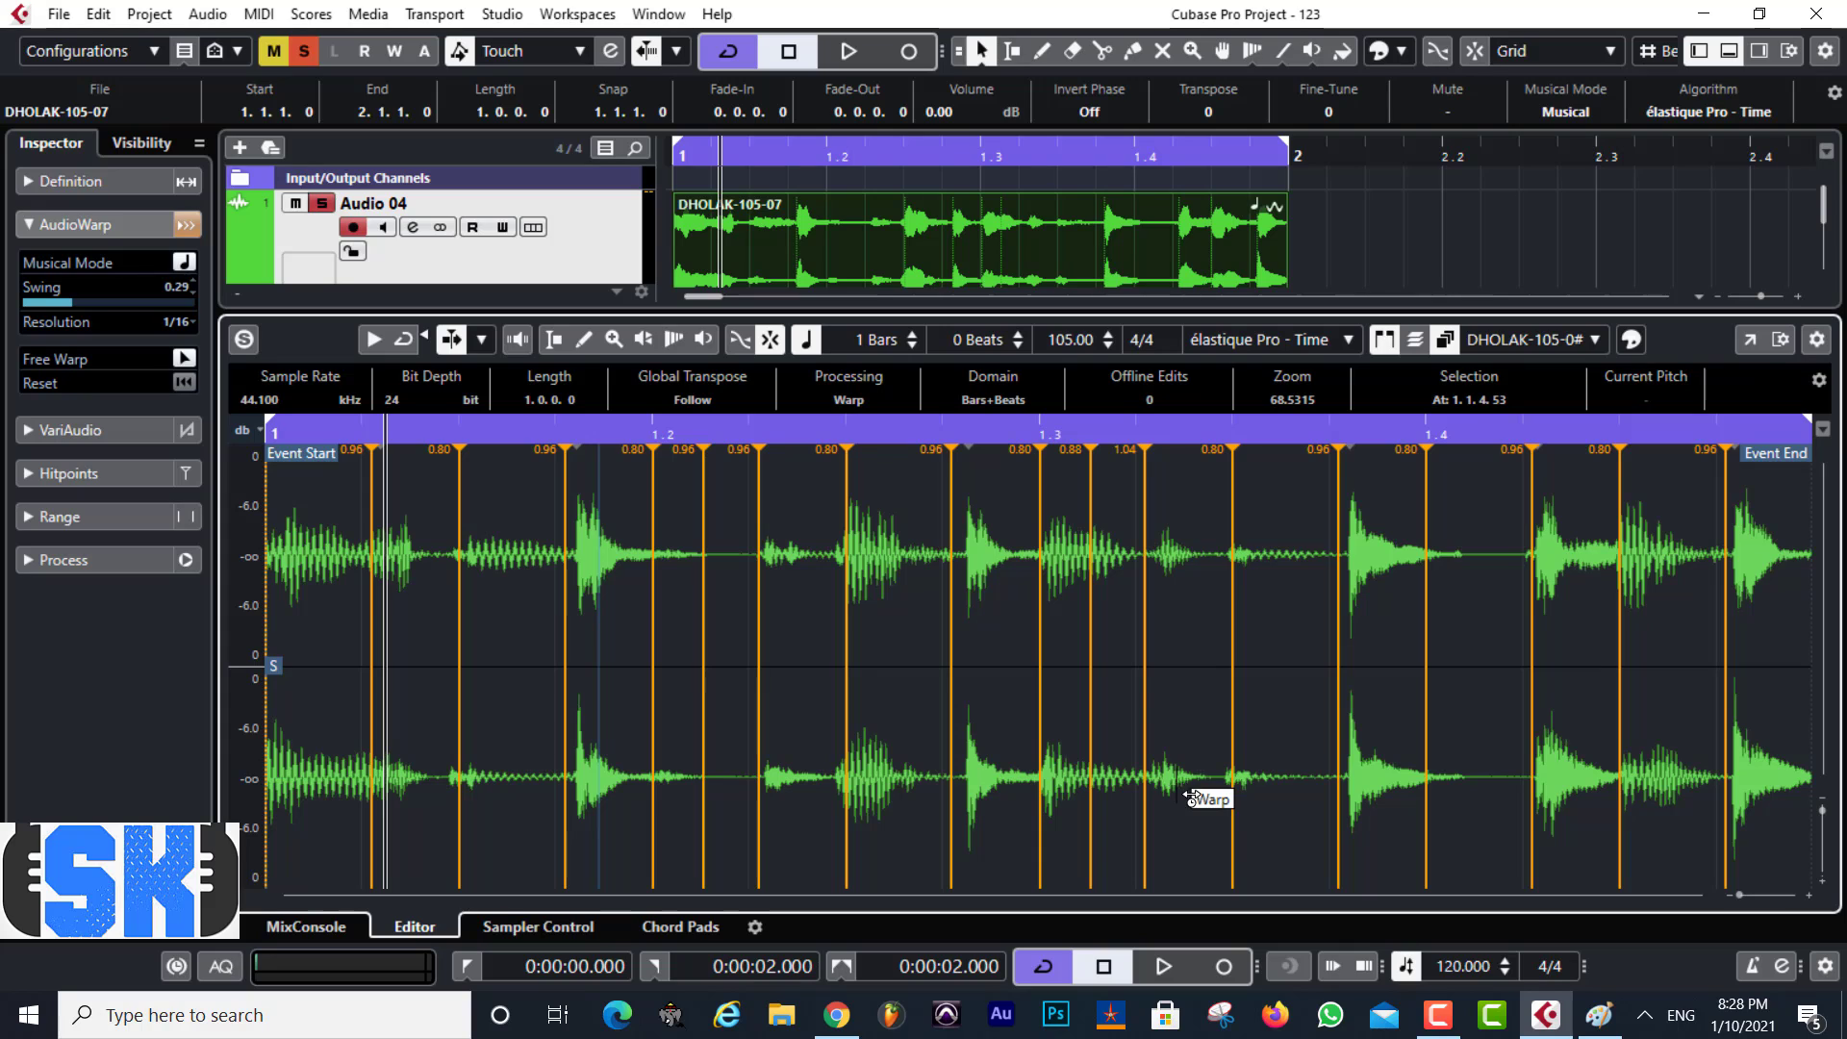
pyautogui.moveTo(1091, 681); pyautogui.dragTo(1106, 706)
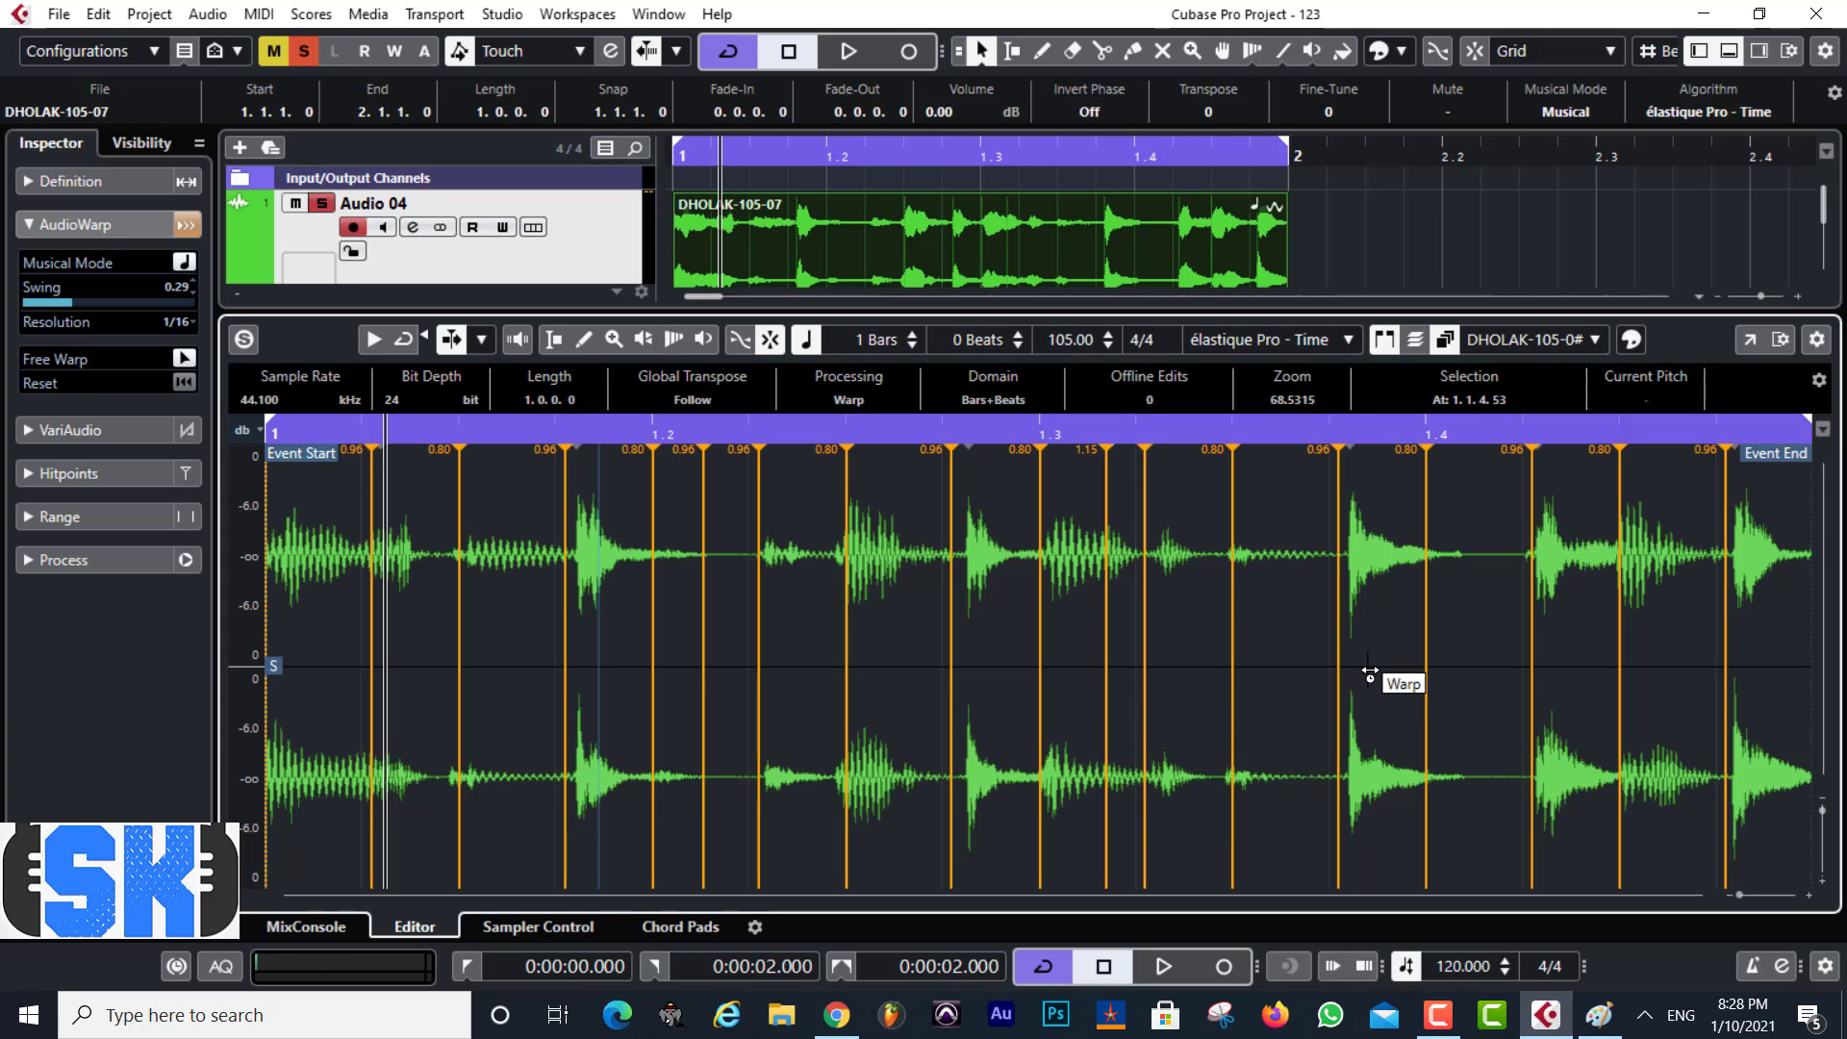
pyautogui.moveTo(1377, 677); pyautogui.dragTo(1386, 680)
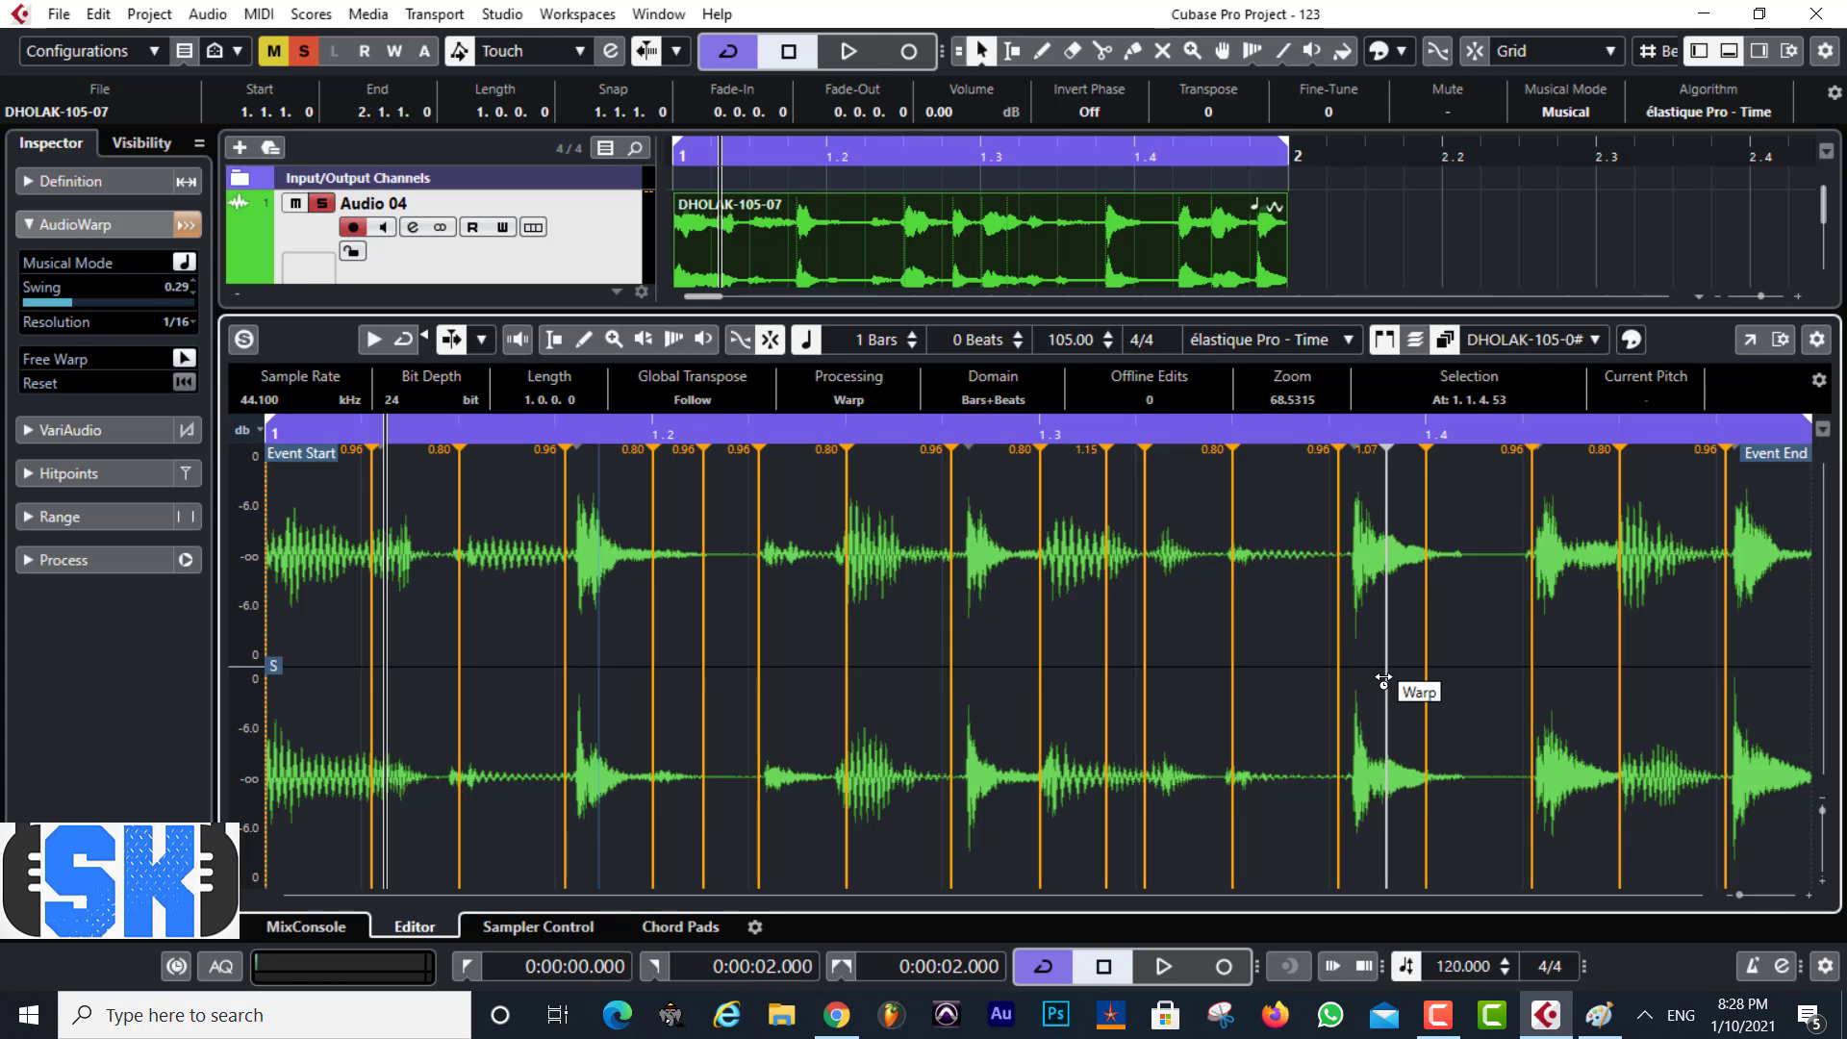
pyautogui.press('space')
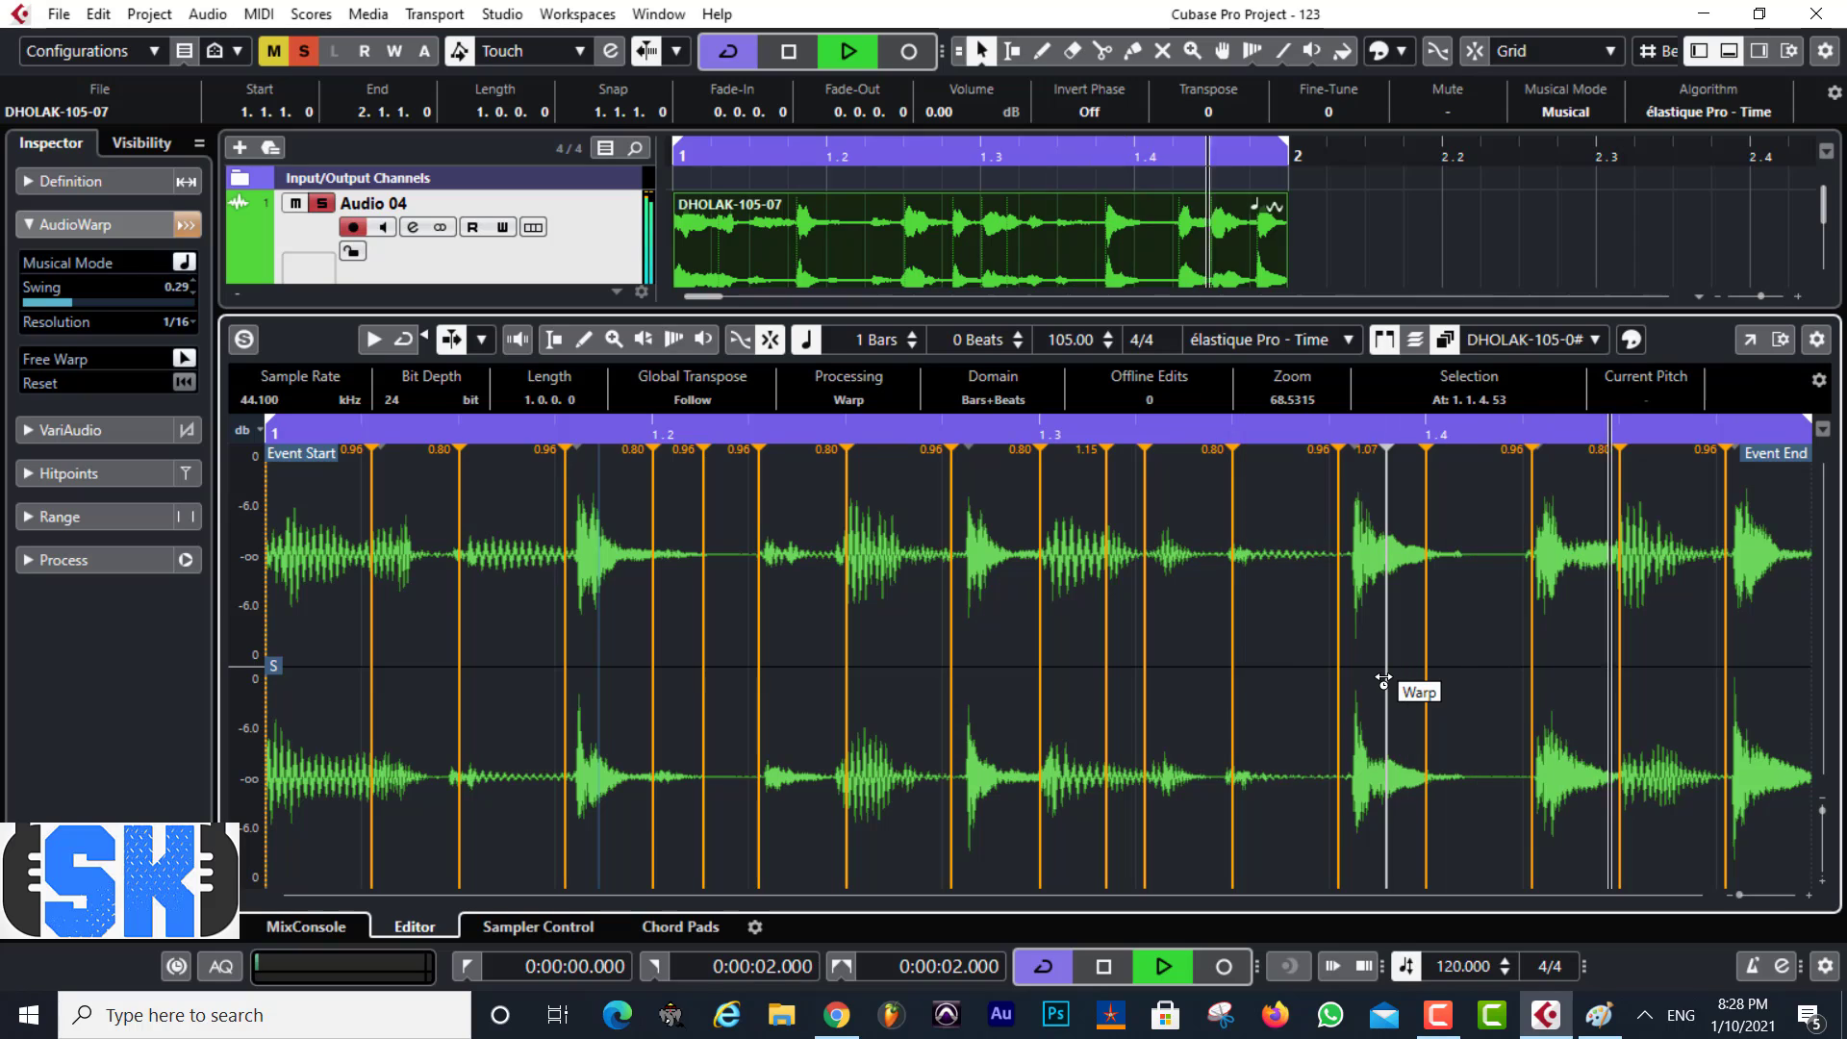
pyautogui.press('space')
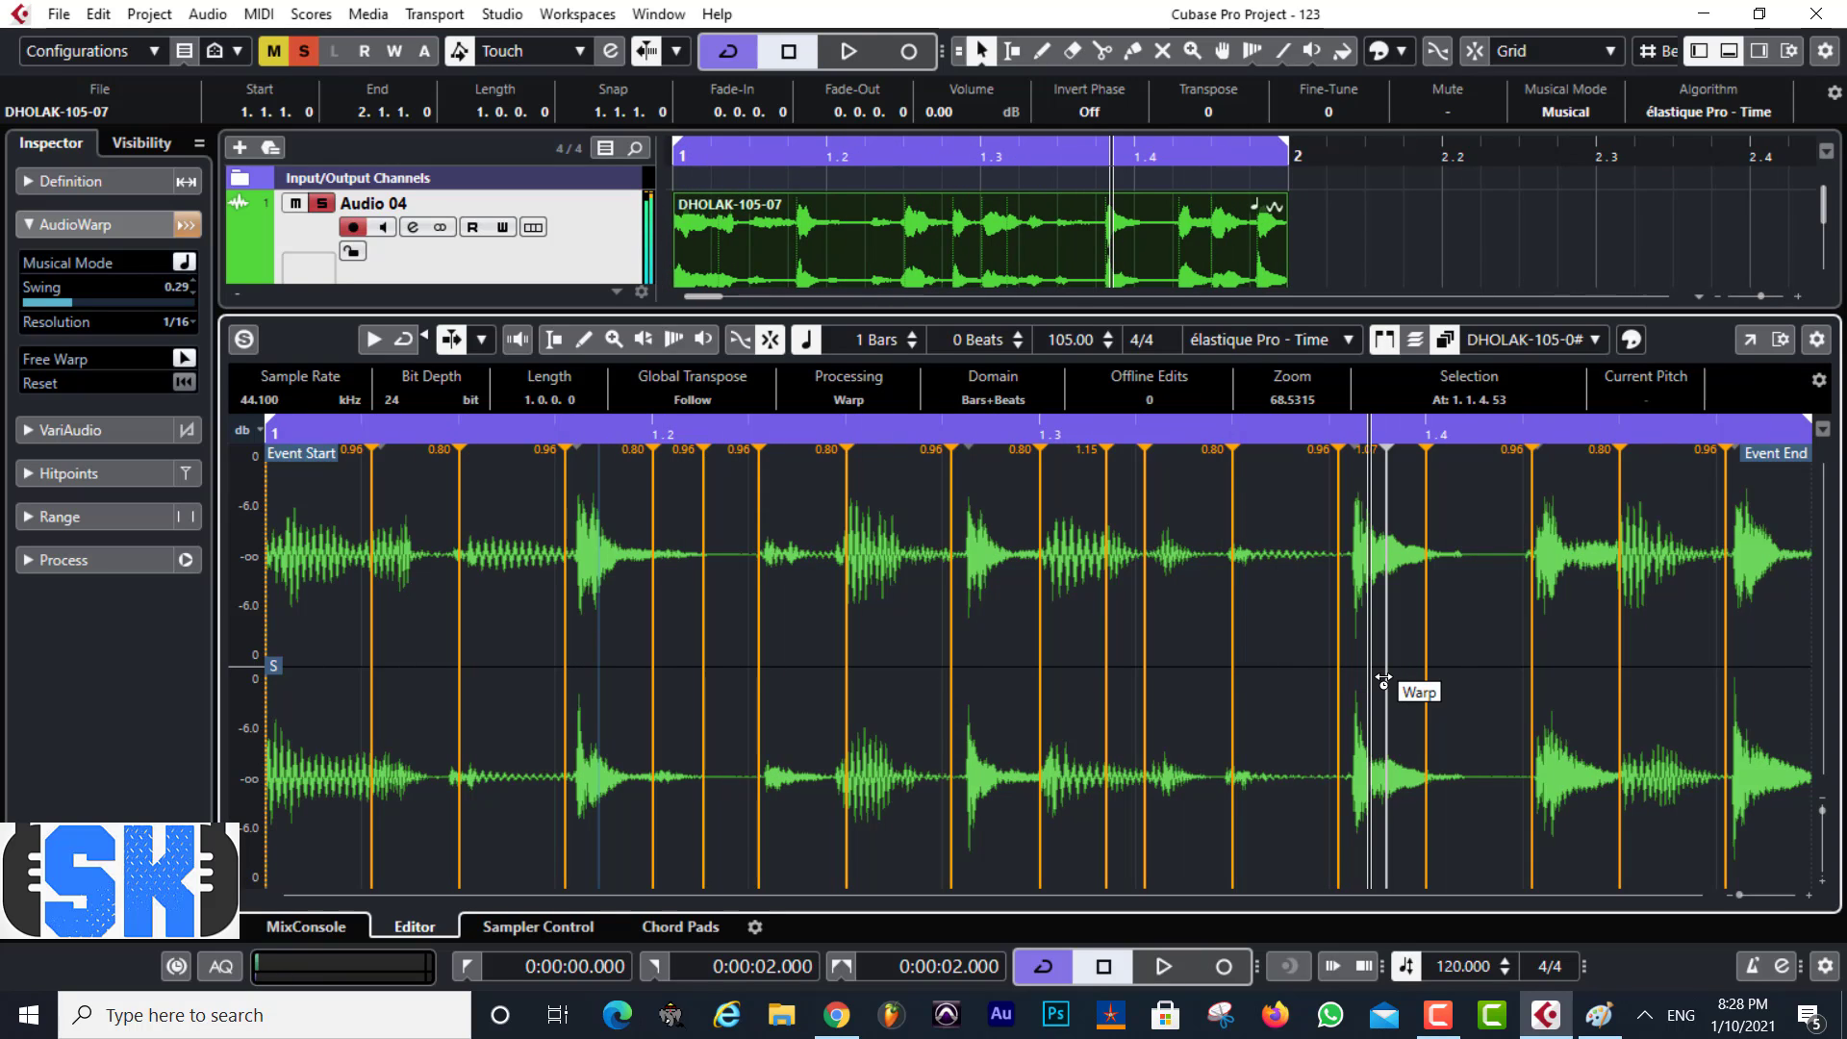